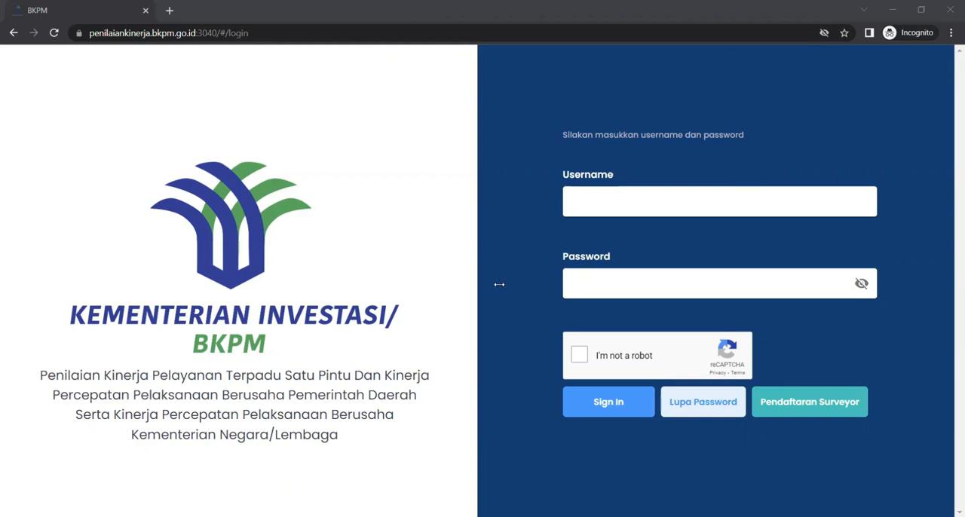
Step: Fill in the login form with the username kabbandung and the account password
left_click(657, 200)
type("kabbandung")
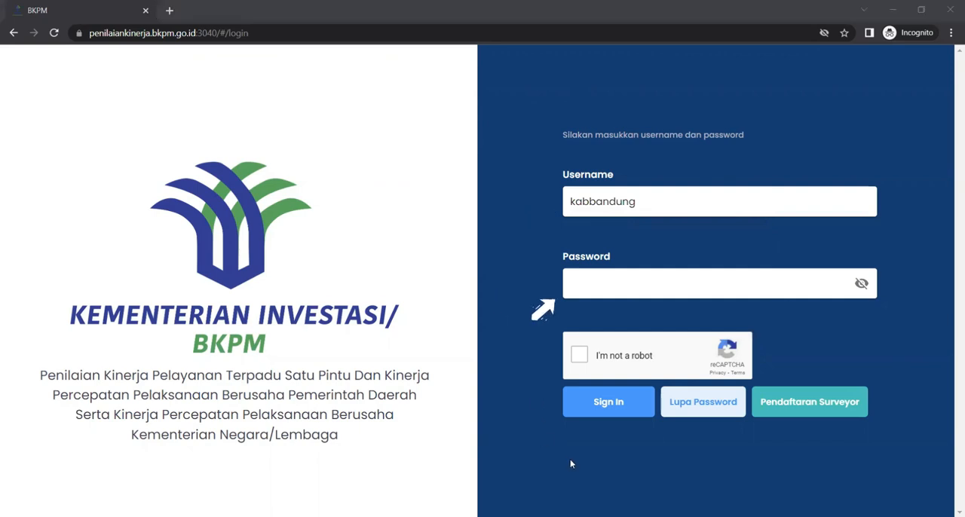
left_click(629, 281)
key("ctrl+v")
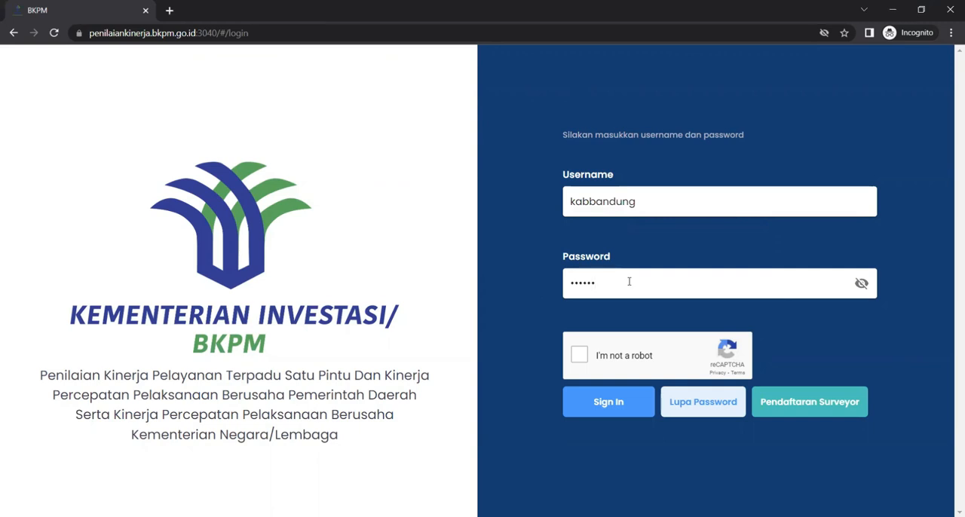
Step: Start the "I'm not a robot" check and submit all squares covering the bicycles
left_click(578, 355)
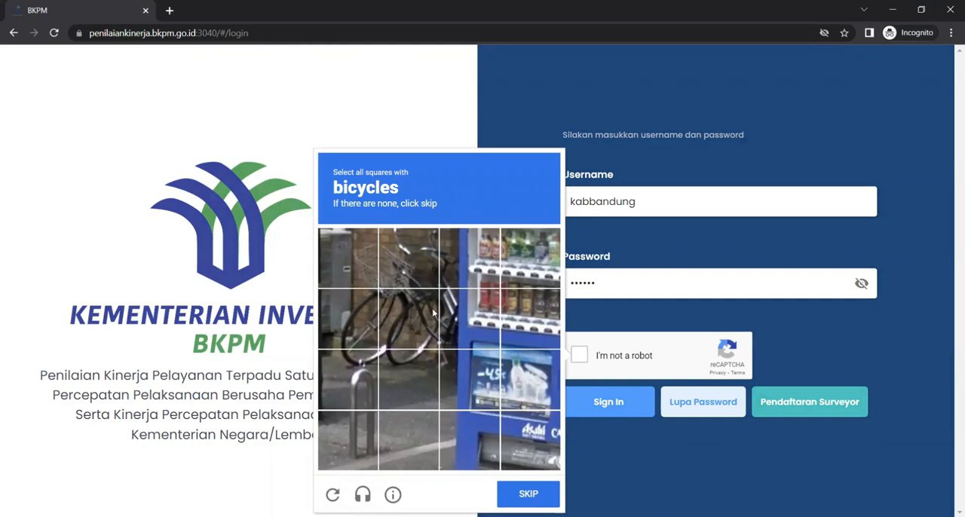
left_click(359, 268)
left_click(401, 268)
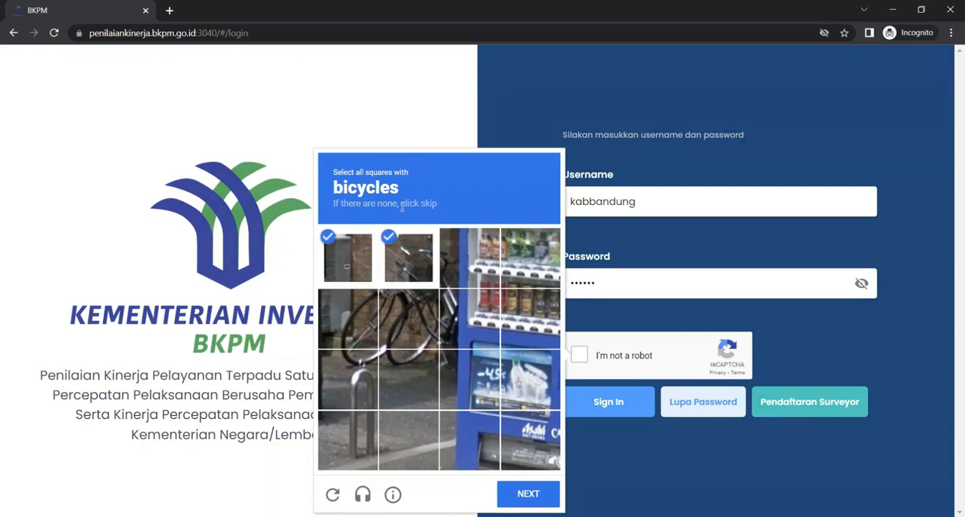
left_click(345, 320)
left_click(406, 320)
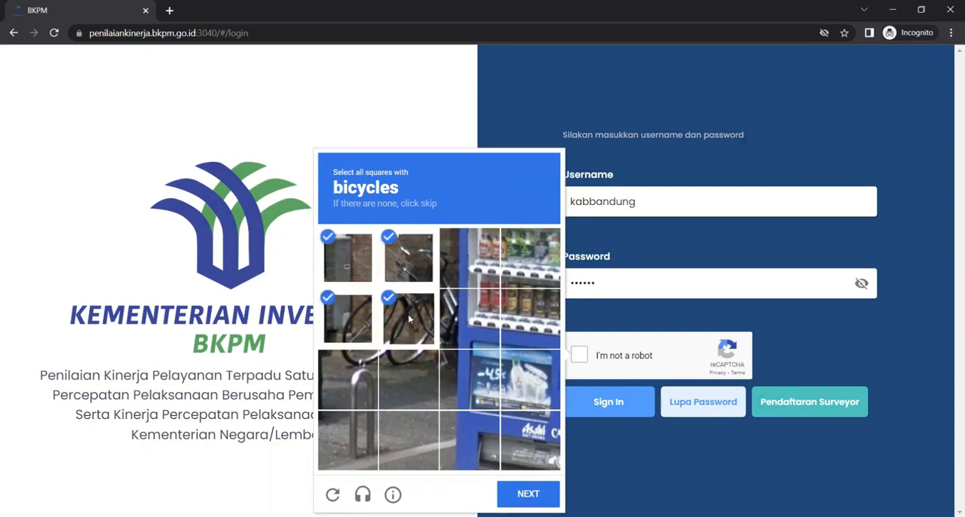
left_click(456, 281)
left_click(454, 300)
left_click(454, 373)
left_click(412, 377)
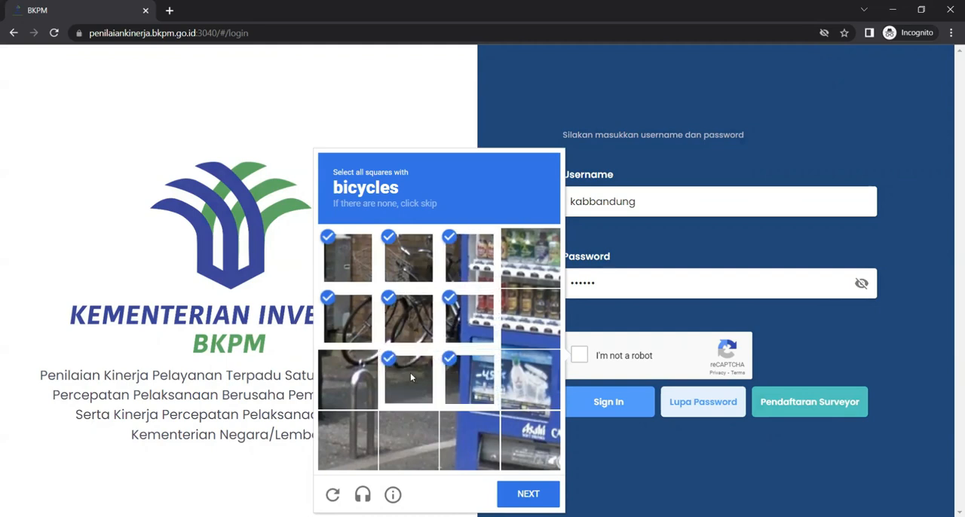
left_click(359, 386)
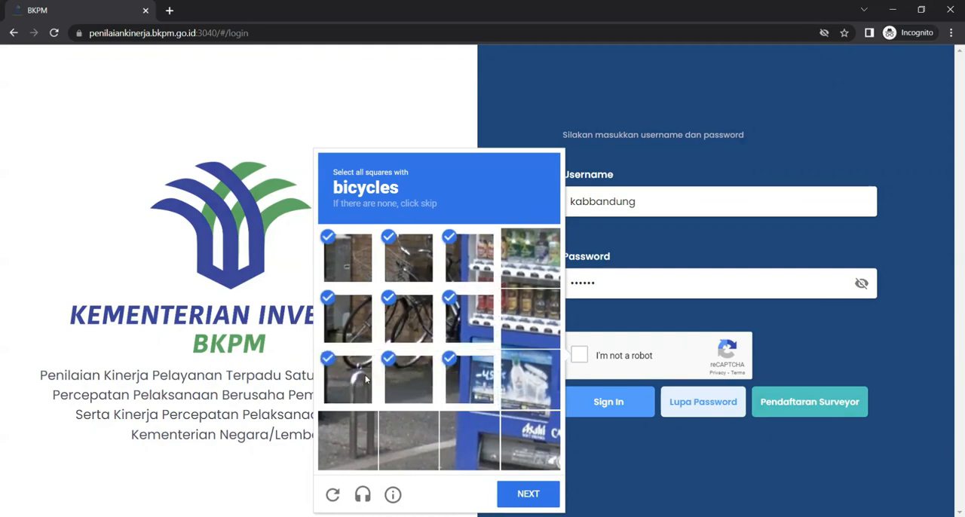
left_click(528, 502)
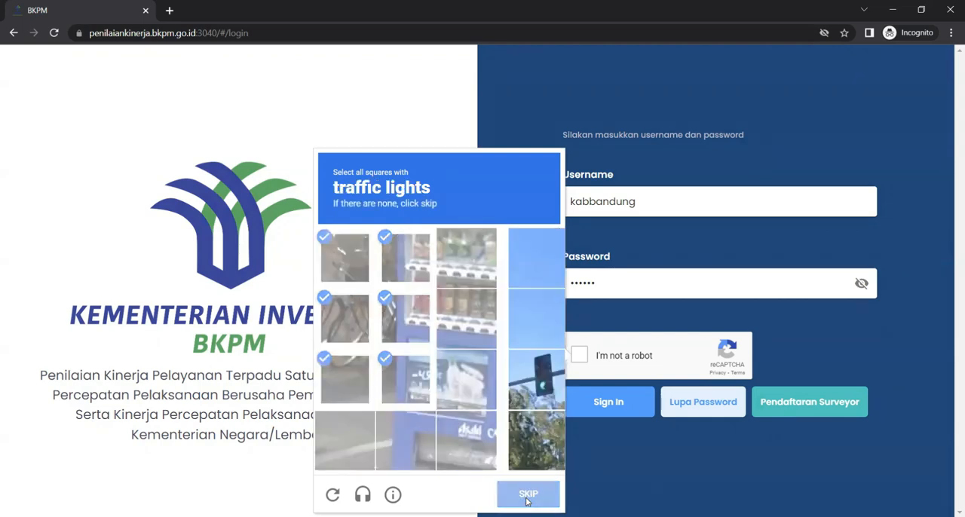
Step: Select the squares around the traffic lights in the reCAPTCHA picture and submit them
left_click(530, 386)
left_click(473, 373)
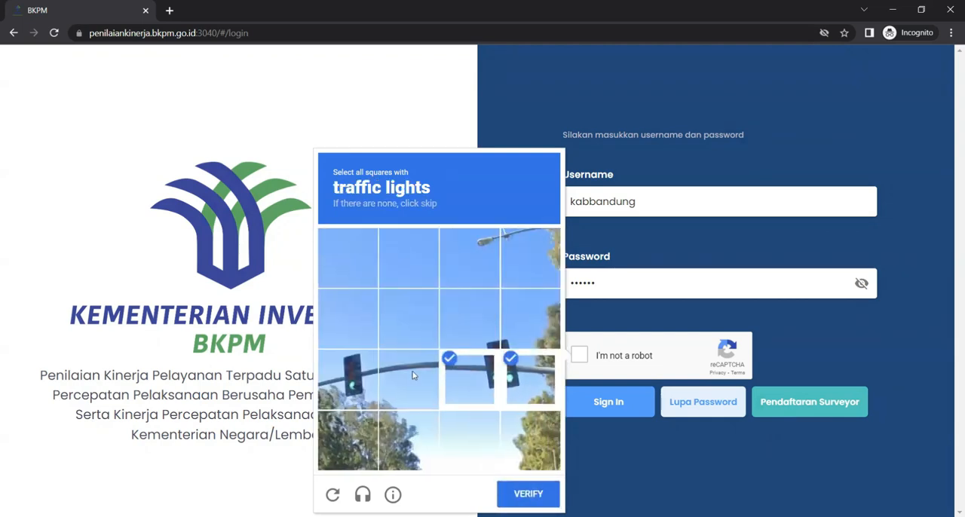
left_click(402, 376)
left_click(343, 373)
left_click(520, 337)
left_click(462, 338)
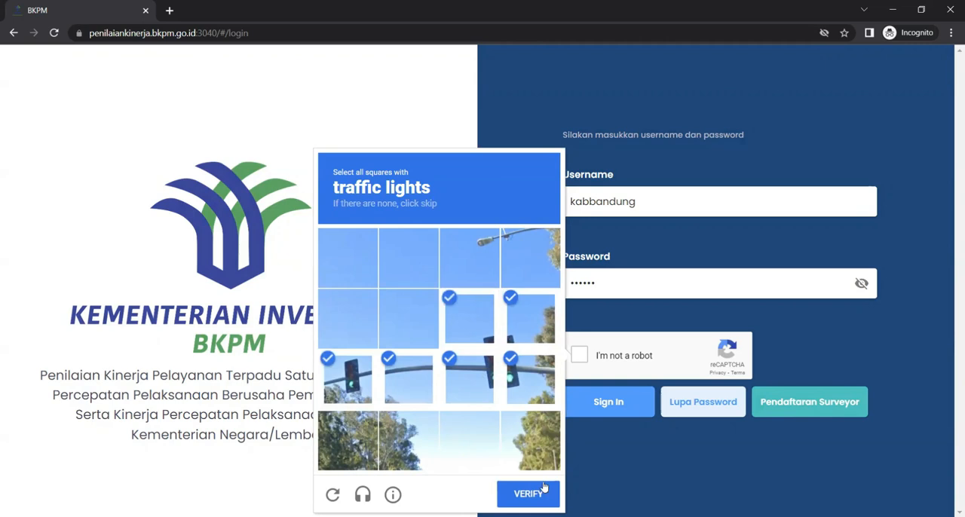
left_click(540, 501)
Step: Mark the upper three rows of squares in the parked motorcycles picture and submit the selection
left_click(348, 318)
left_click(408, 318)
left_click(371, 376)
left_click(408, 379)
left_click(347, 258)
left_click(408, 258)
left_click(469, 258)
left_click(469, 318)
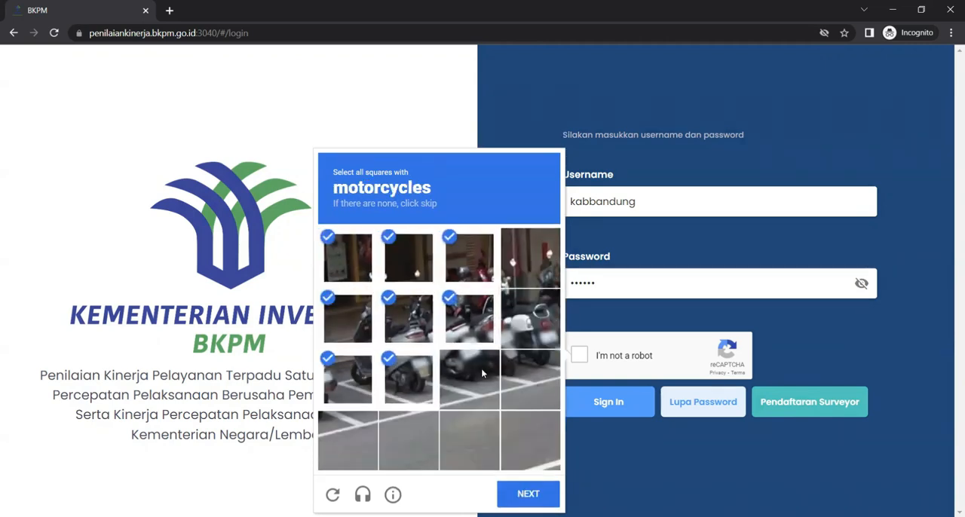
left_click(469, 380)
left_click(530, 380)
left_click(530, 304)
left_click(528, 494)
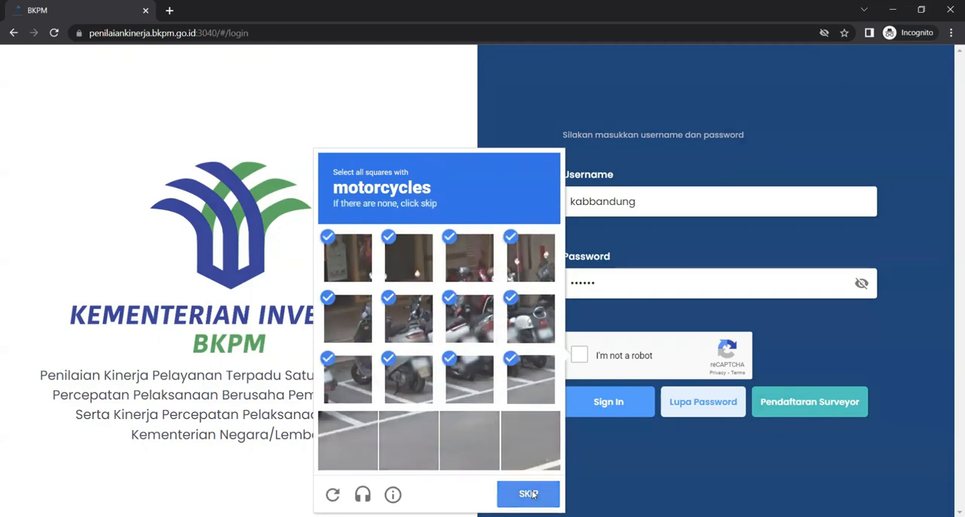
Step: Mark the squares covering the single motorcycle beside the person in orange and verify the selection
left_click(408, 318)
left_click(469, 318)
left_click(529, 318)
left_click(530, 379)
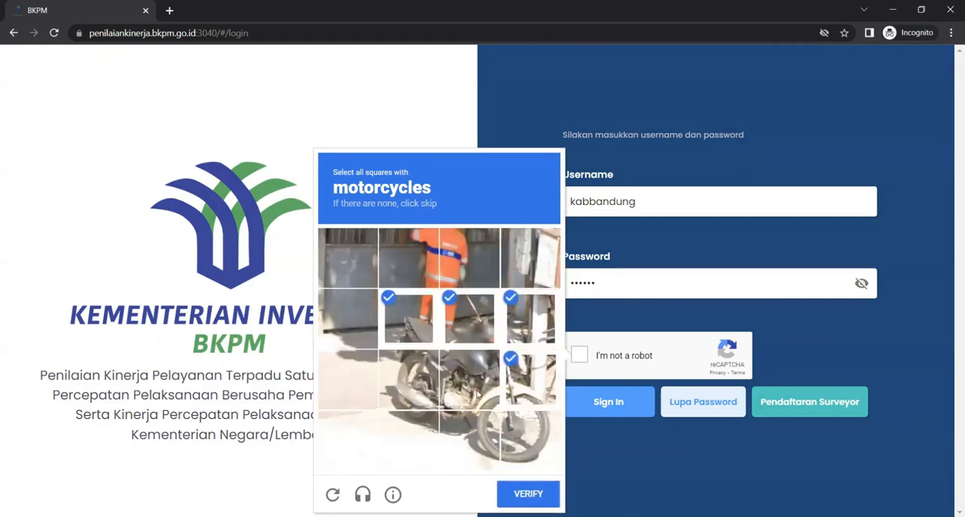
left_click(469, 379)
left_click(408, 380)
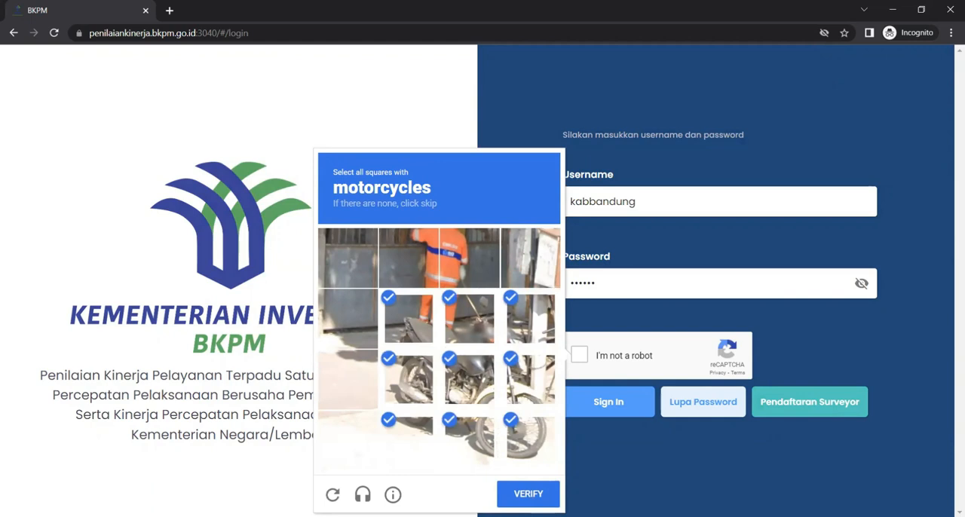
left_click(544, 499)
Step: Select every image with a bus, including the replacement images, and verify the reCAPTCHA
left_click(503, 272)
left_click(537, 350)
left_click(361, 343)
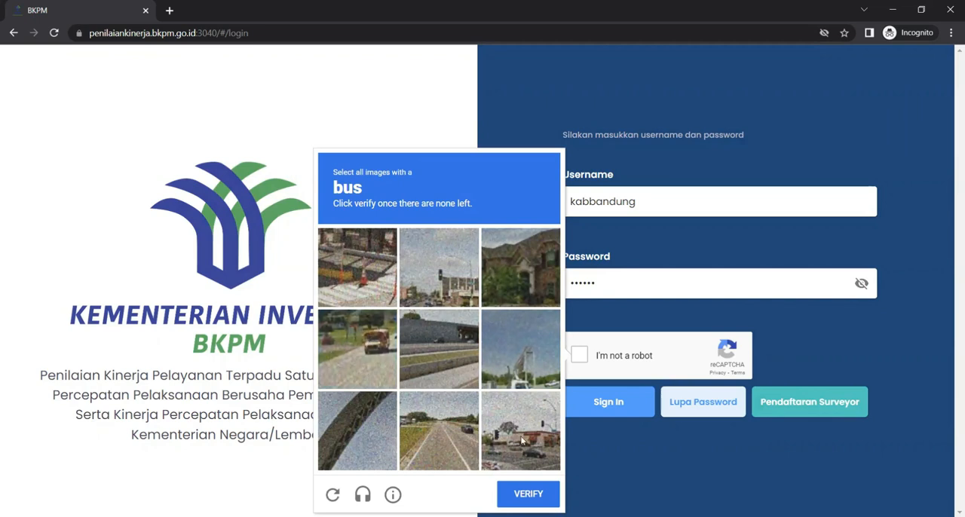
left_click(377, 355)
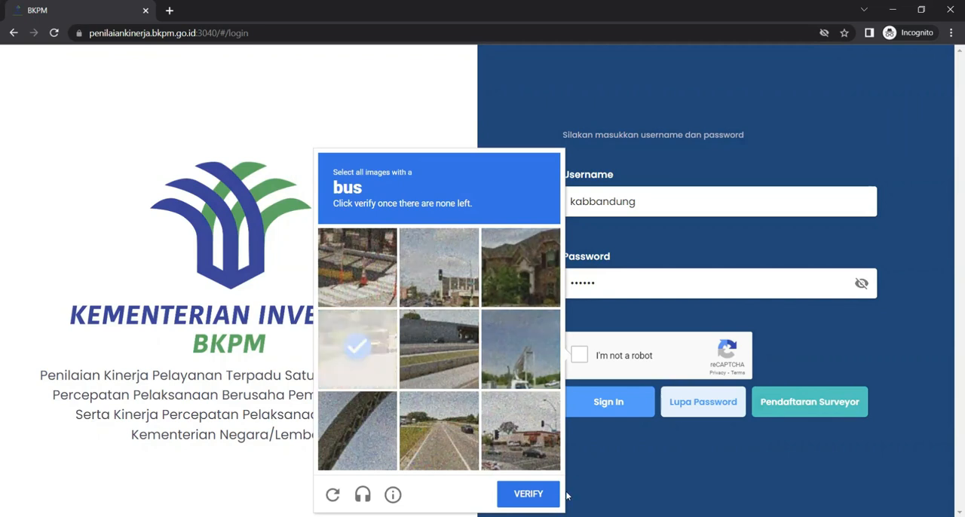
left_click(556, 496)
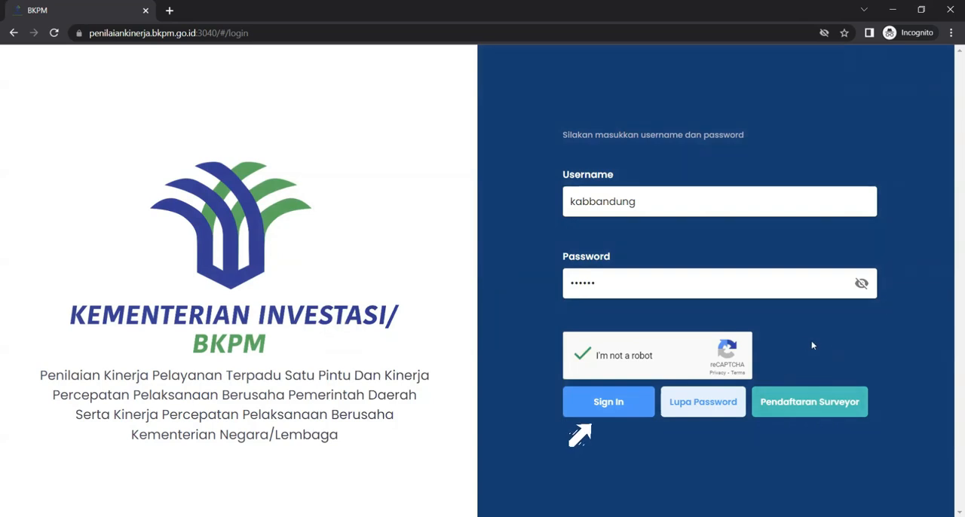
Step: Sign in to the account and dismiss the notice about the Kepala PTSP Pemda name
left_click(620, 411)
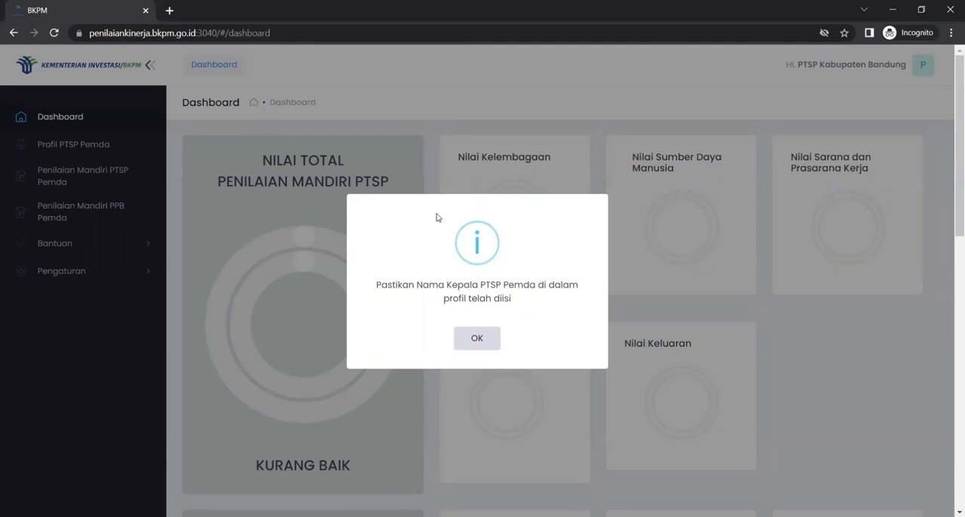
left_click(477, 341)
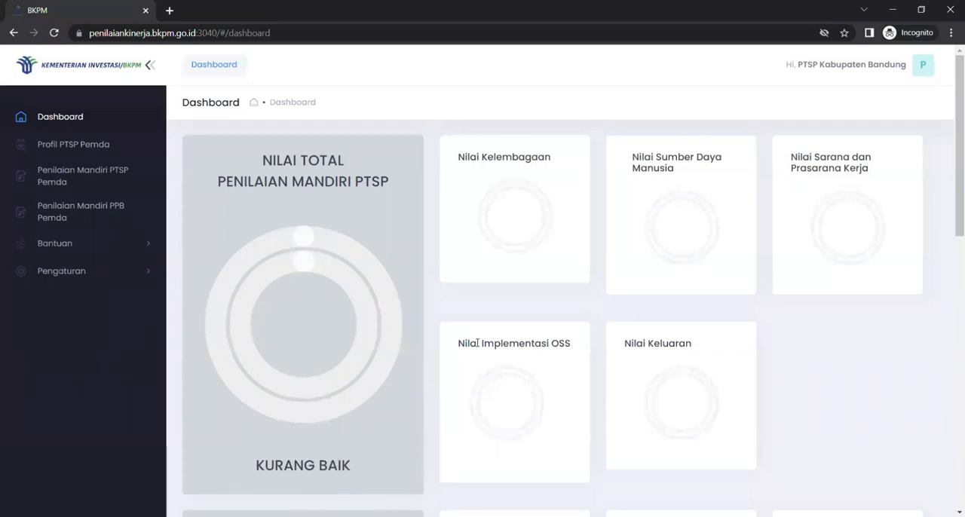
Step: Examine the dashboard's PTSP and PPB self-assessment scores, the Kegiatan schedule and the Hasil Penilaian Lainnya table
scroll(571, 345, "down", 4)
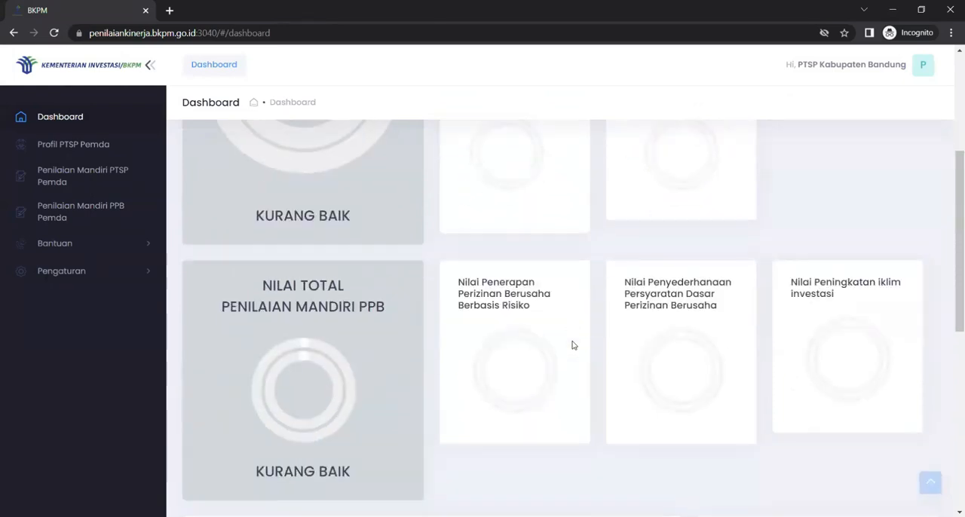
scroll(573, 345, "up", 4)
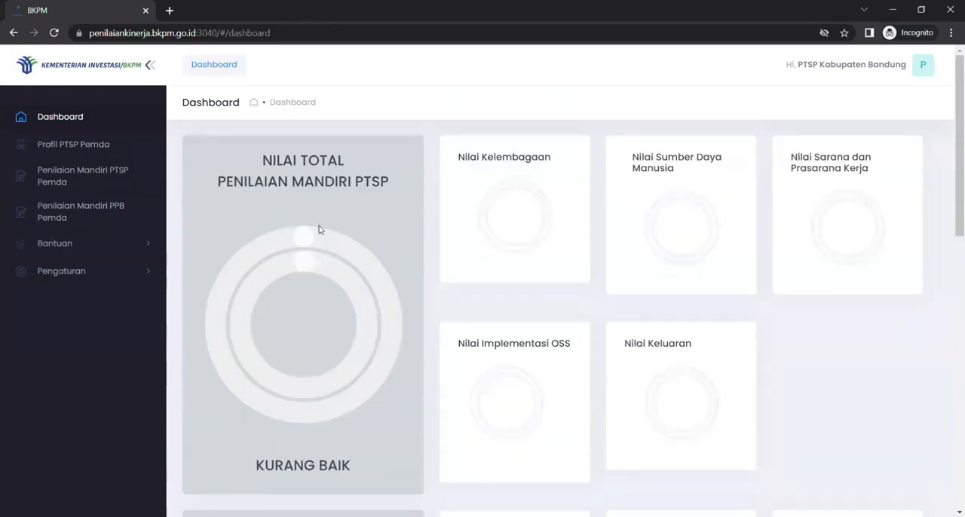
scroll(485, 359, "down", 4)
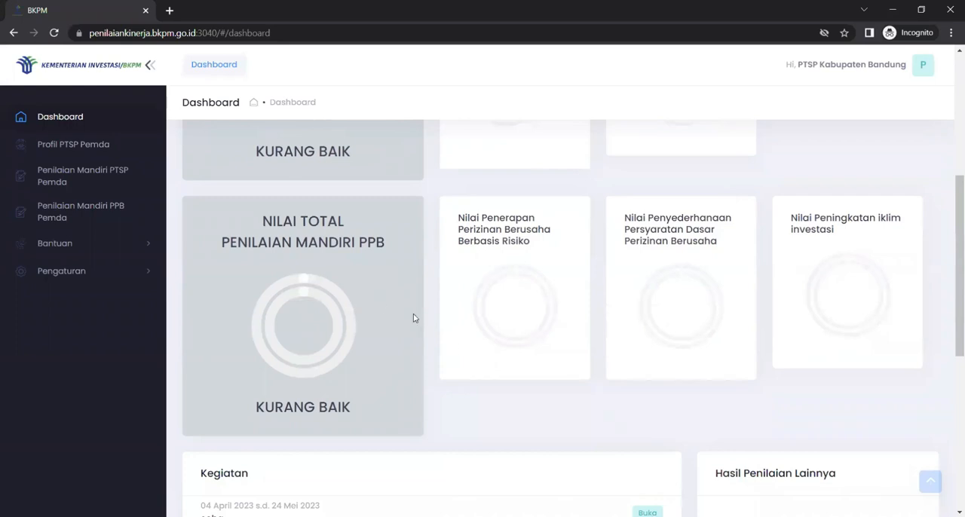
scroll(431, 333, "down", 3)
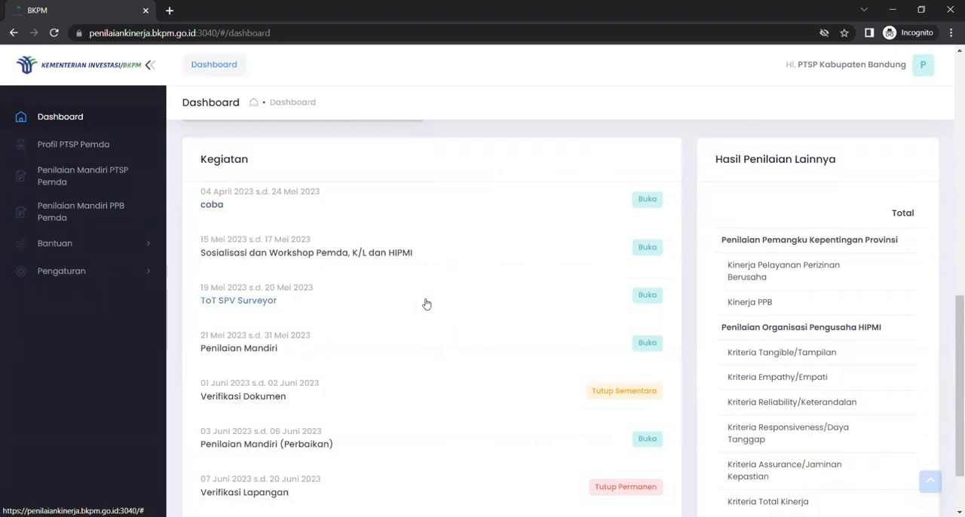
scroll(425, 307, "down", 1)
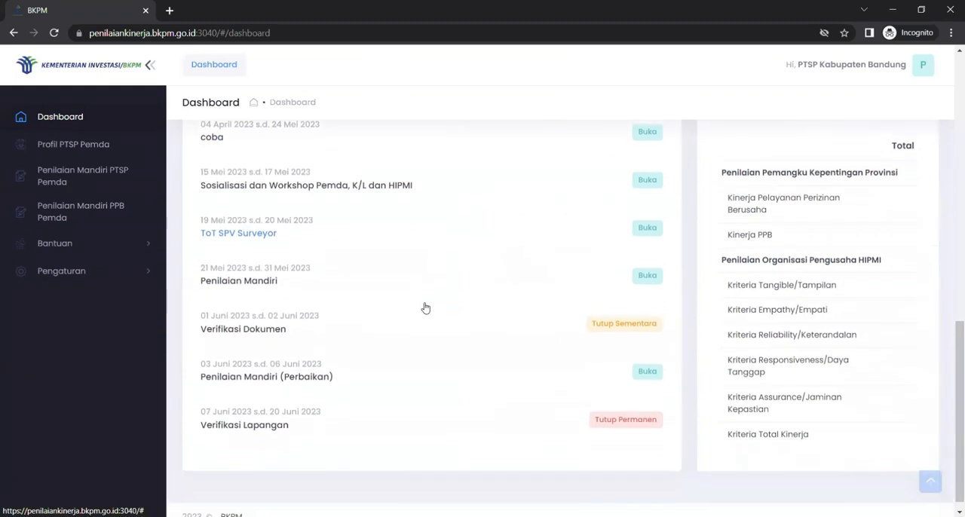
scroll(425, 308, "up", 1)
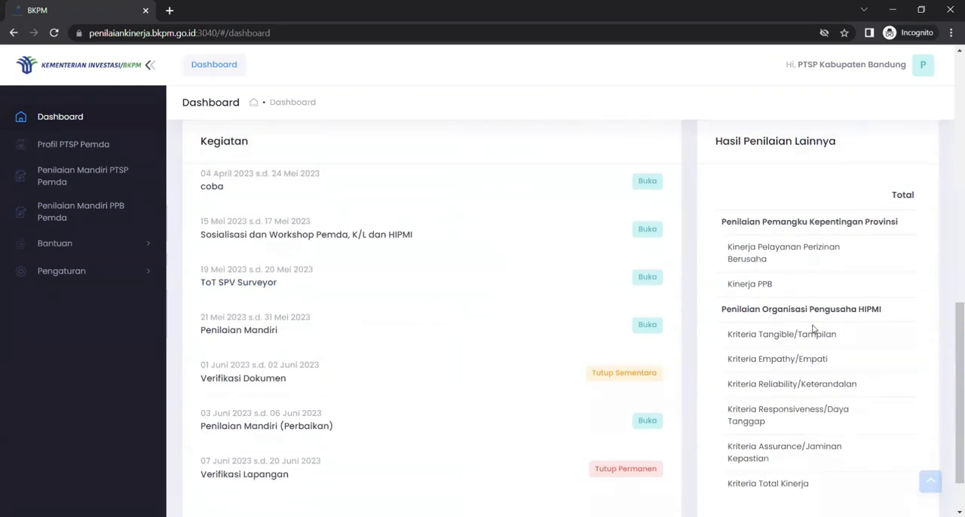
scroll(829, 328, "up", 1)
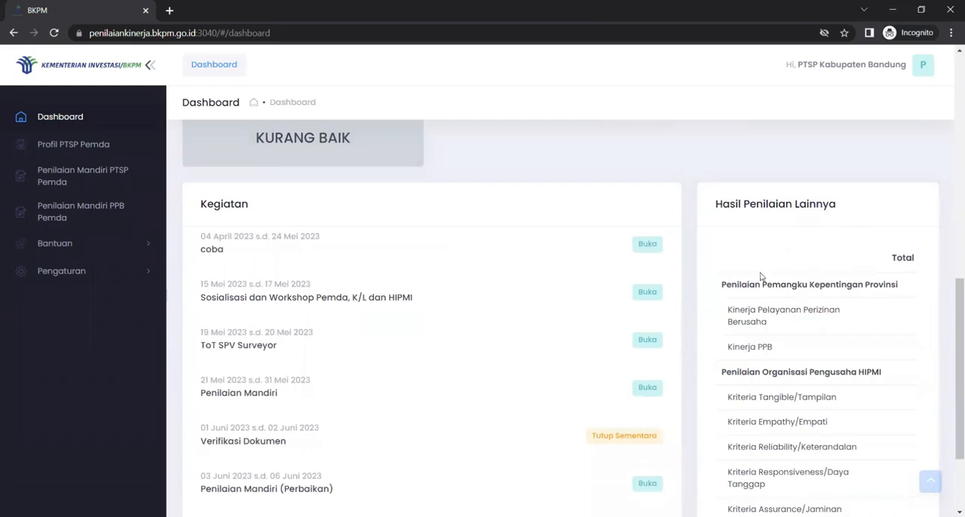
scroll(813, 342, "down", 2)
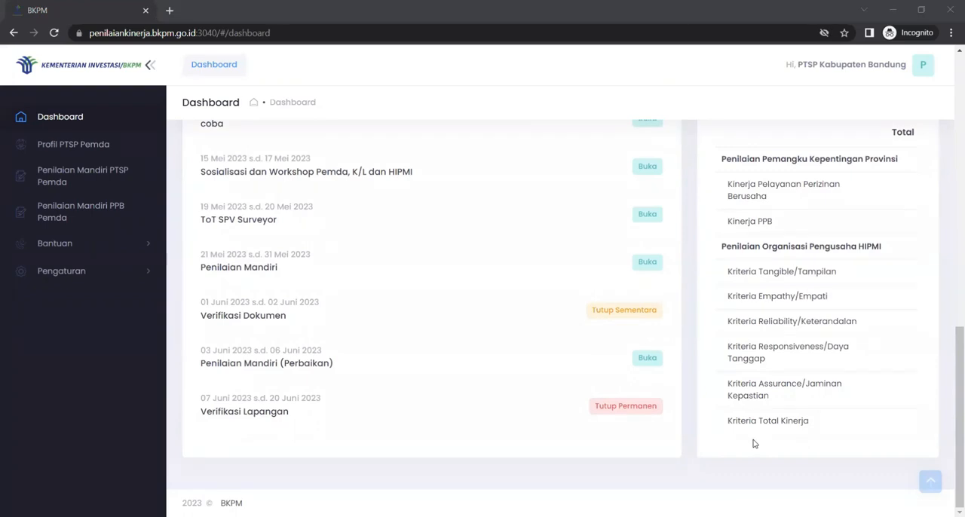
Step: Open the Profil PTSP Pemda page and dismiss the Penilaian Mandiri notice
left_click(66, 144)
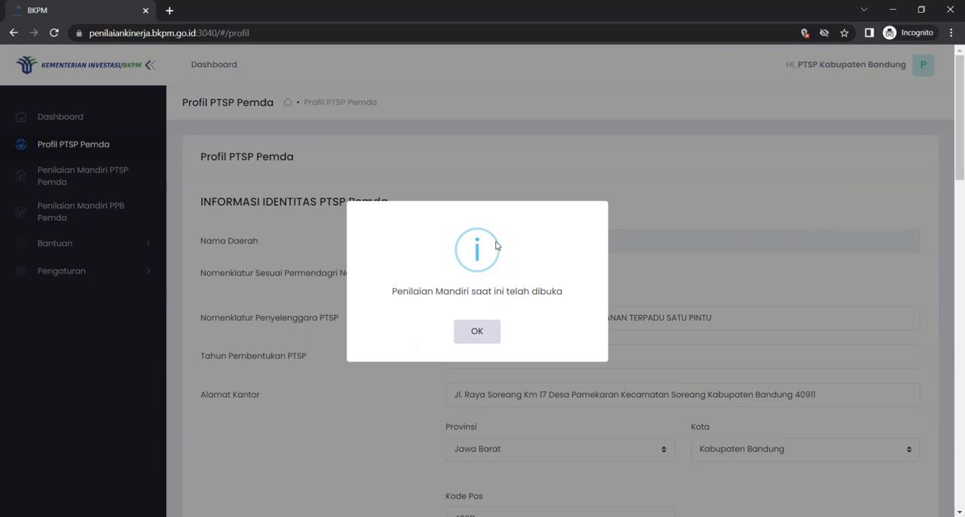
left_click(476, 333)
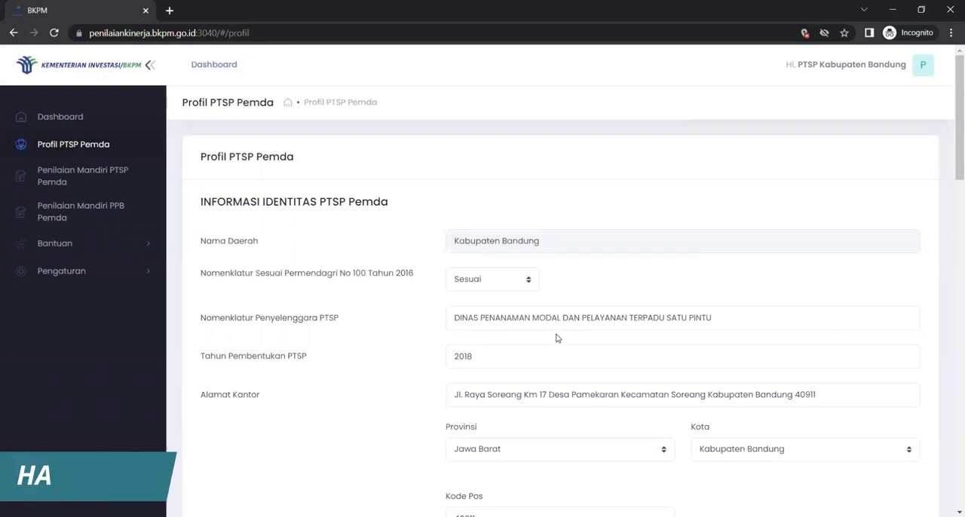
Step: Review the Profil PTSP Pemda form from the identity information through the investment and licensing fields
scroll(557, 339, "down", 7)
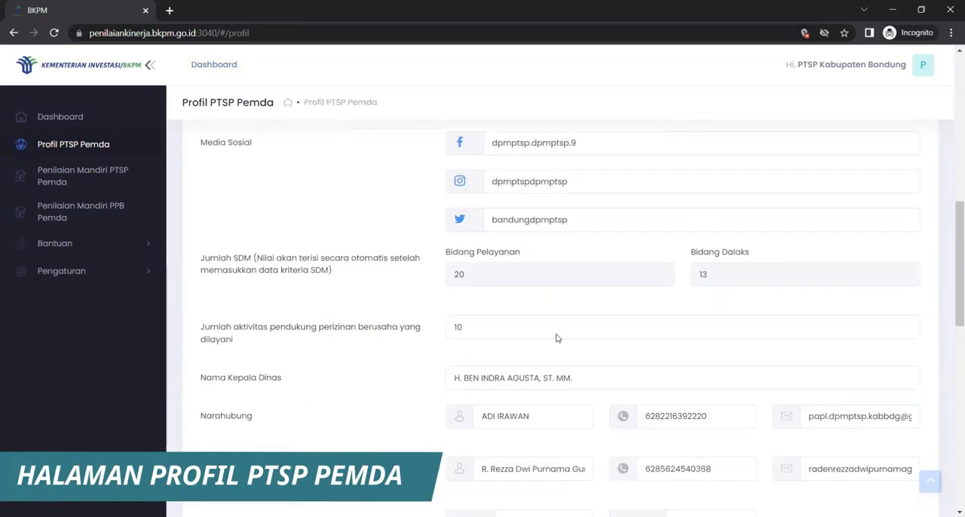
scroll(557, 338, "down", 10)
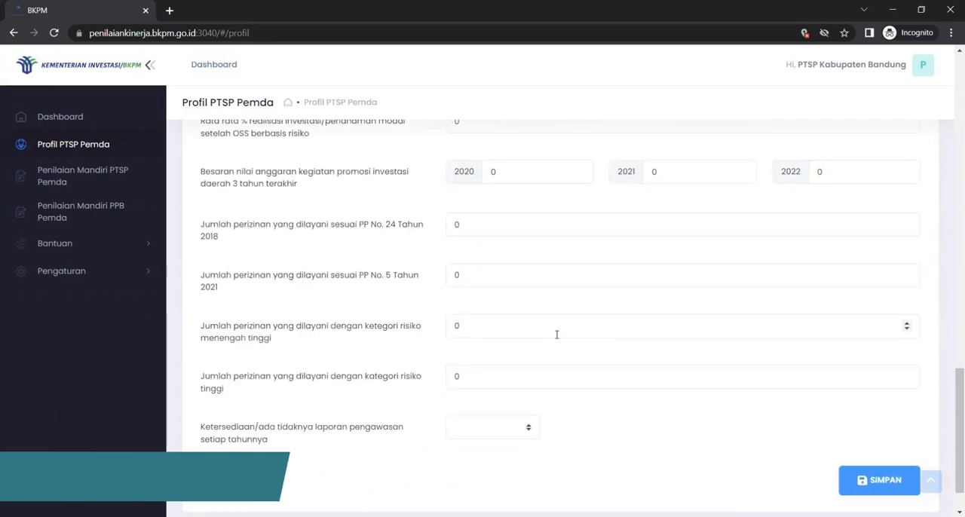
scroll(556, 334, "up", 17)
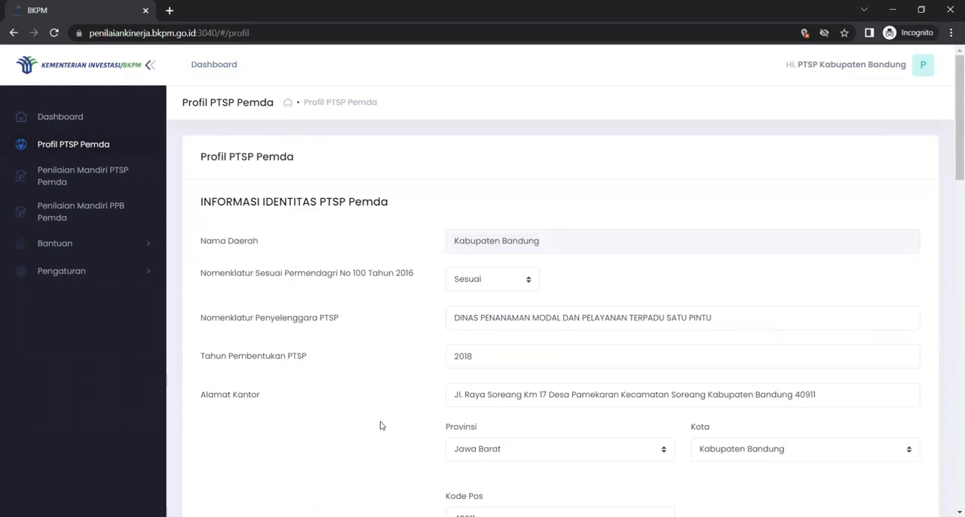
scroll(380, 426, "down", 8)
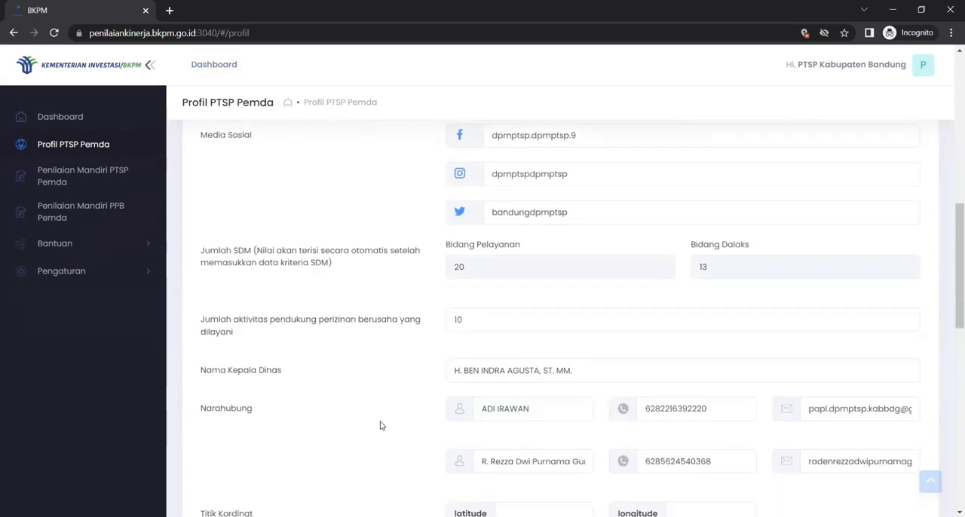
scroll(381, 426, "down", 2)
scroll(380, 426, "down", 7)
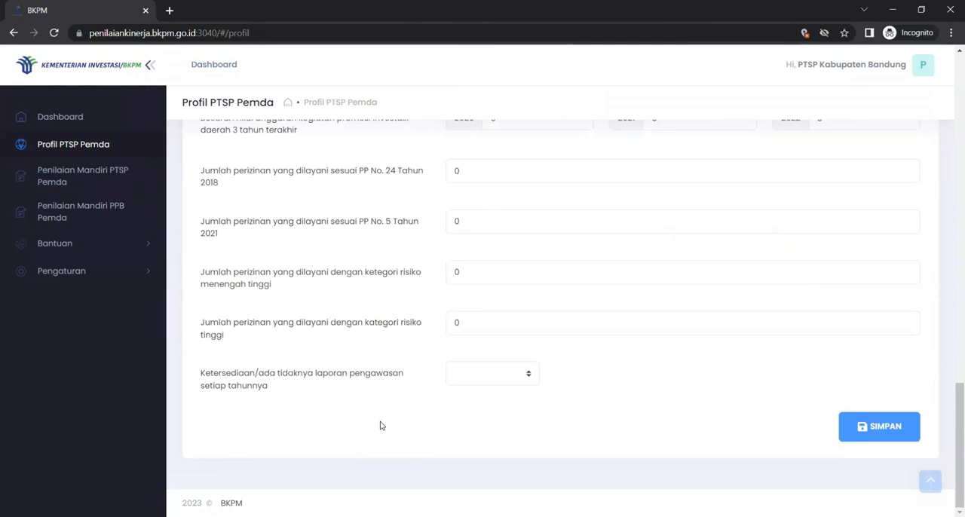
scroll(492, 388, "up", 2)
scroll(492, 388, "up", 2)
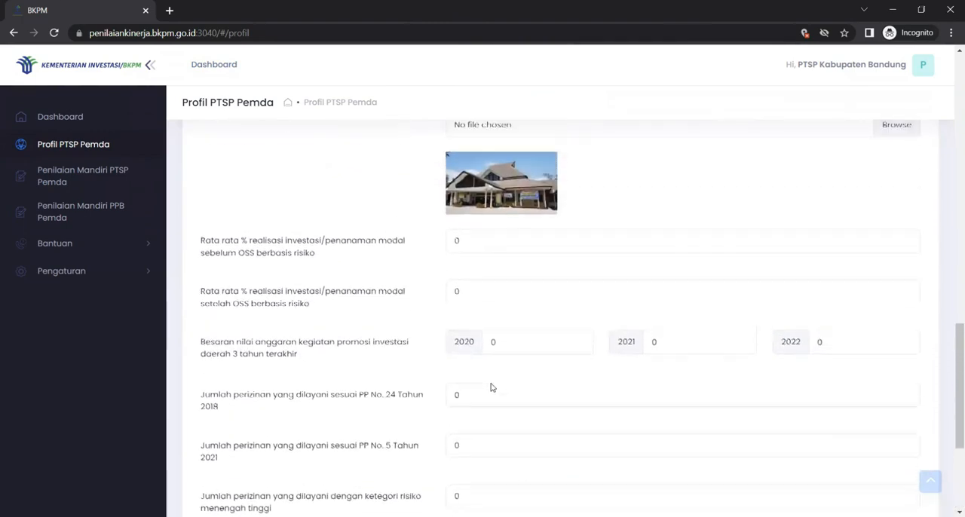
Step: Set the average investment realisation percentage before risk-based OSS to 2 and save the profile form
scroll(475, 371, "down", 1)
left_click_drag(464, 205, 440, 204)
key("BackSpace")
type("2")
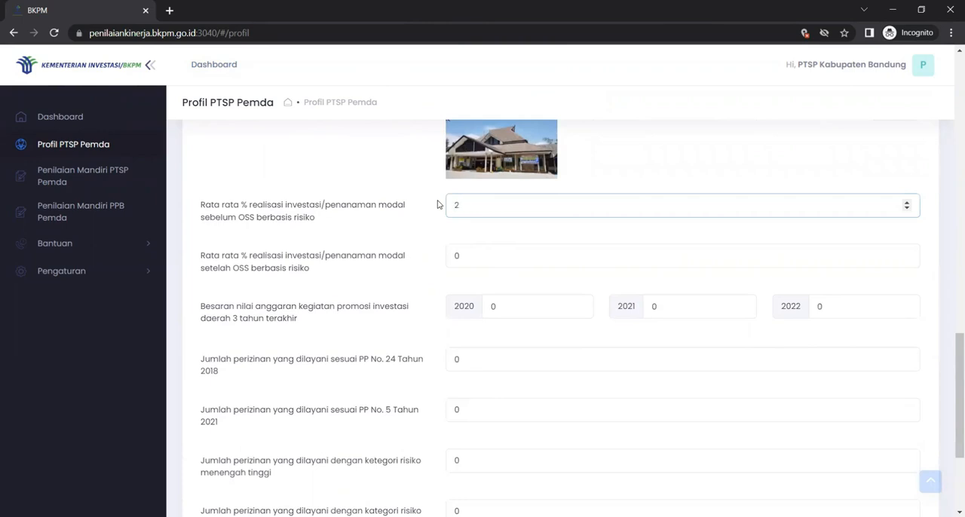
scroll(457, 302, "down", 3)
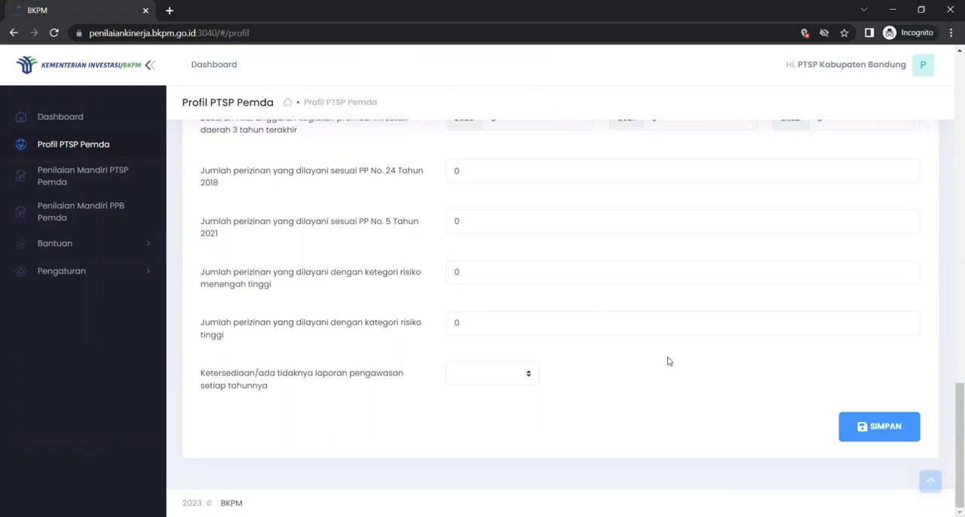
left_click(863, 435)
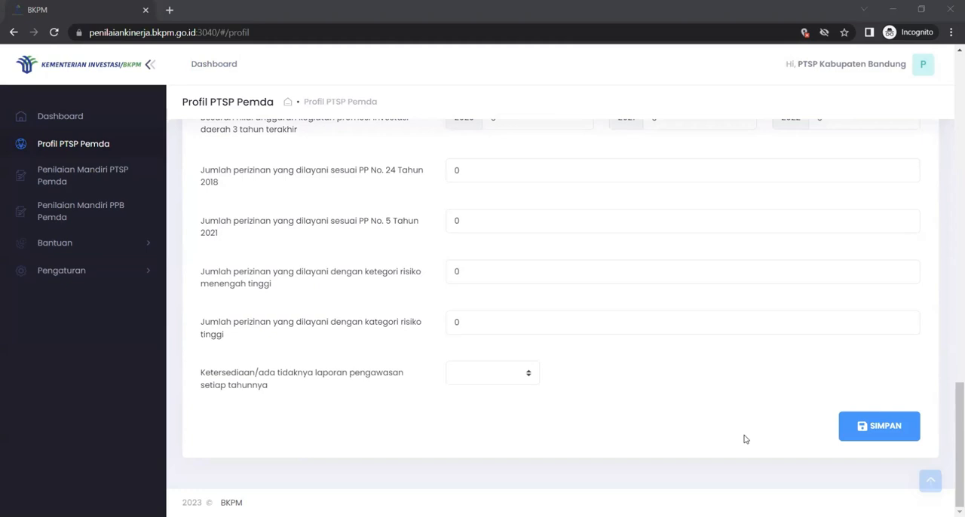
Step: Open the Penilaian Mandiri PTSP Pemda page and dismiss the notice about the self-assessment period
left_click(82, 178)
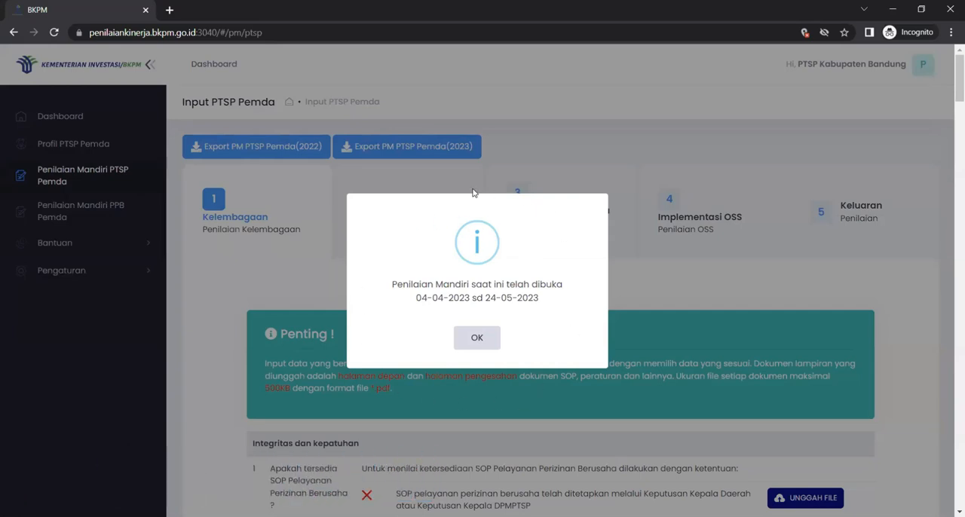
left_click(478, 336)
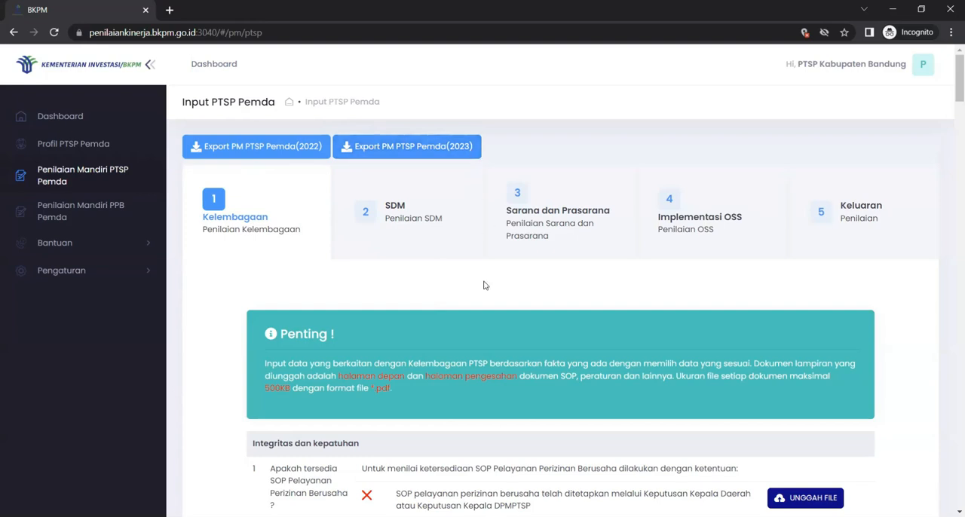
Step: Read the Penting notice on the Kelembagaan assessment and the SOP Pelayanan Perizinan Berusaha requirements under Integritas dan kepatuhan
scroll(485, 286, "down", 1)
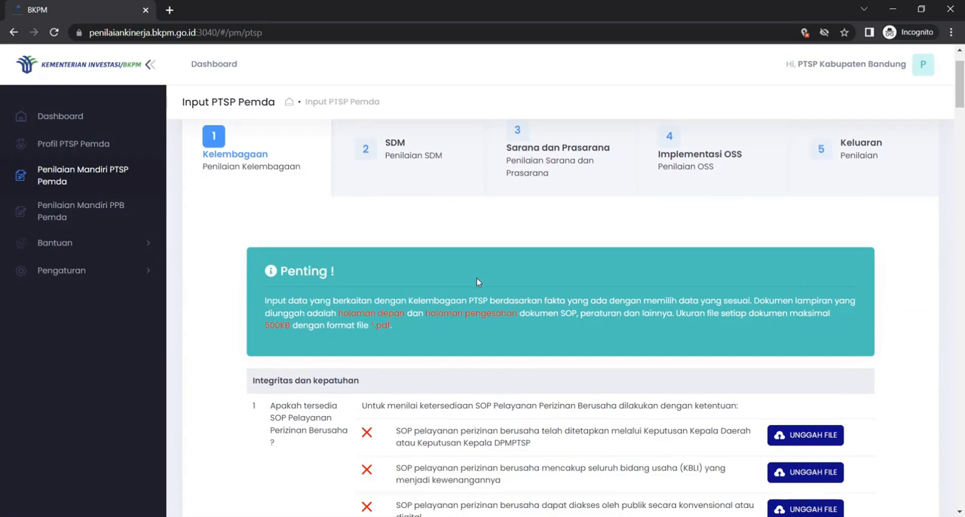
scroll(519, 291, "up", 1)
scroll(520, 293, "down", 1)
scroll(519, 292, "down", 3)
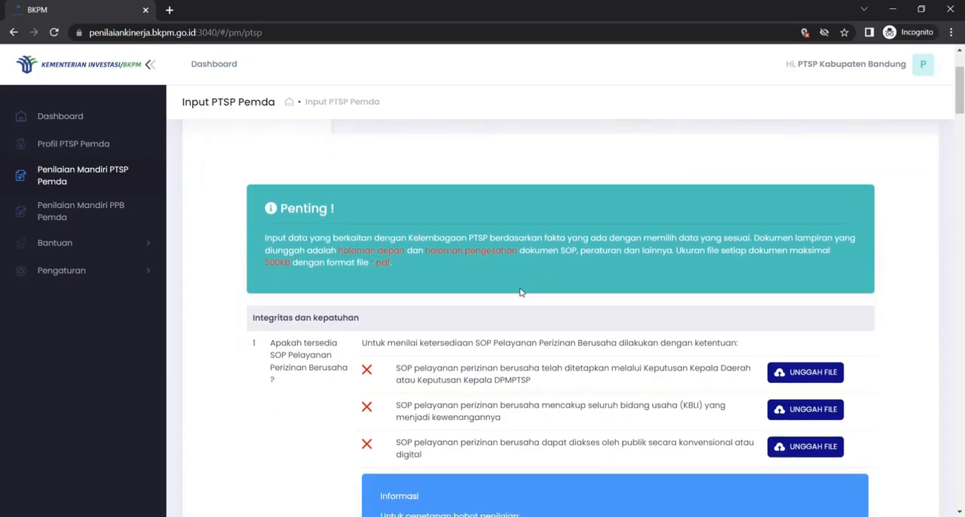
scroll(519, 292, "down", 1)
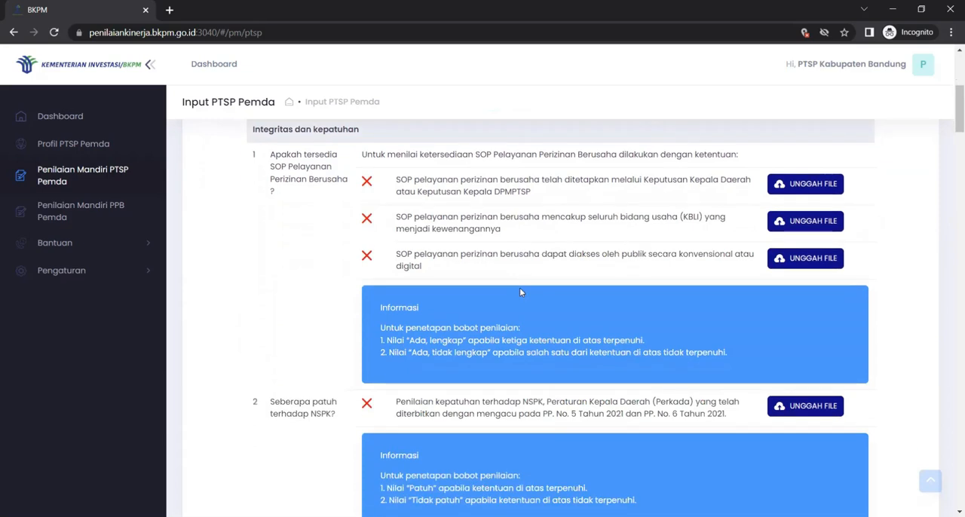
scroll(519, 287, "up", 3)
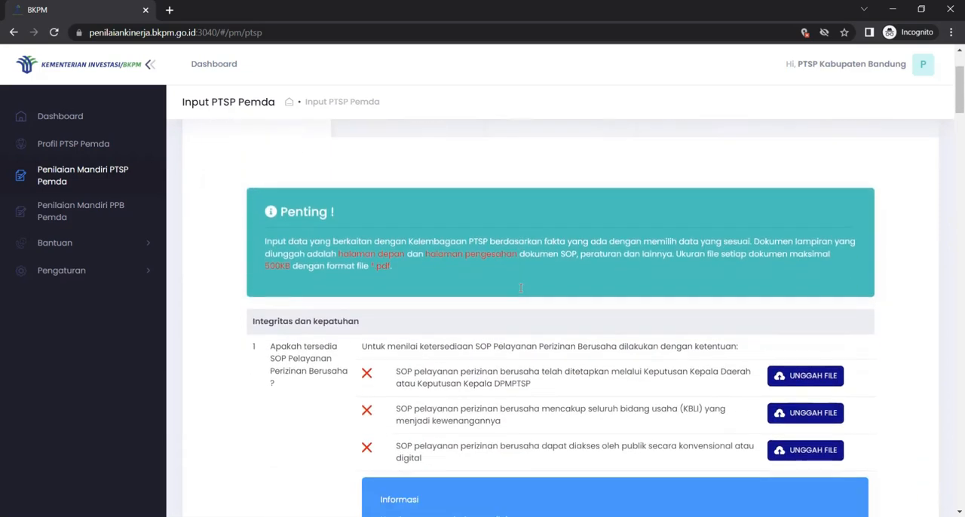
scroll(520, 291, "down", 2)
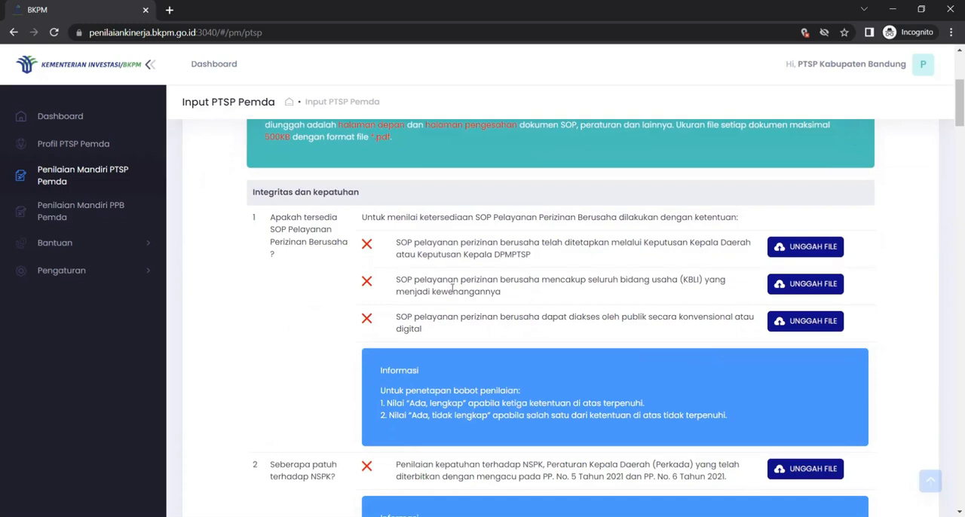
Step: Review the remaining Kelembagaan questions through the Kewenangan, Tanggung Jawab and Kesinambungan sections, and return to the first question
scroll(490, 330, "down", 4)
scroll(489, 330, "down", 10)
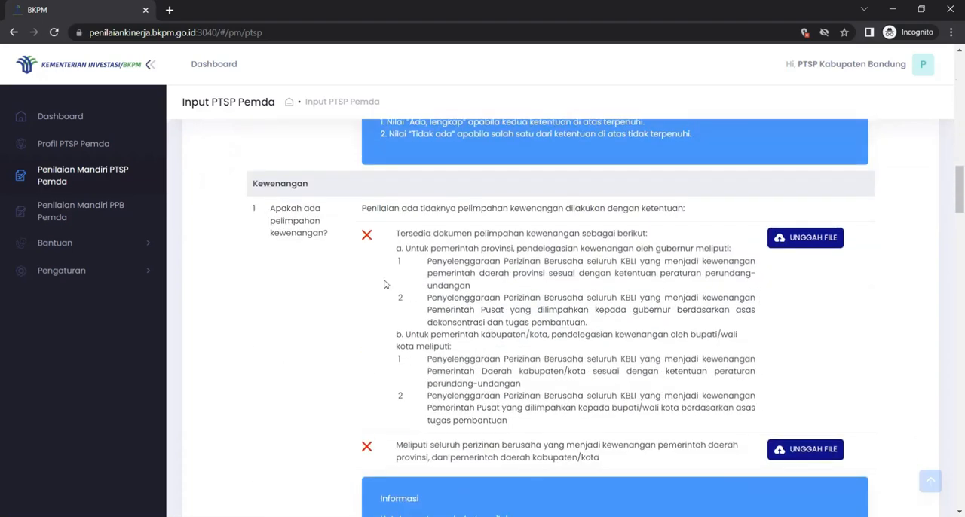
scroll(437, 336, "down", 5)
scroll(438, 337, "down", 4)
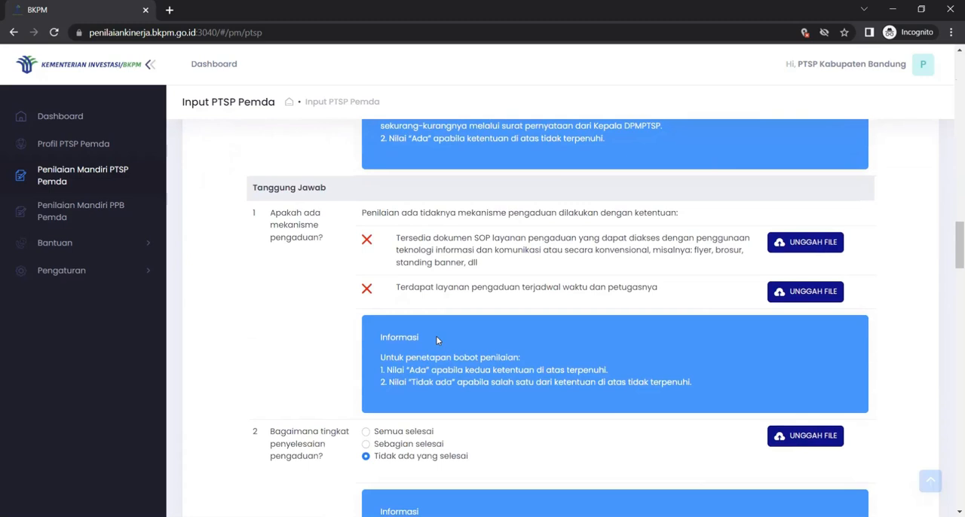
scroll(466, 332, "down", 15)
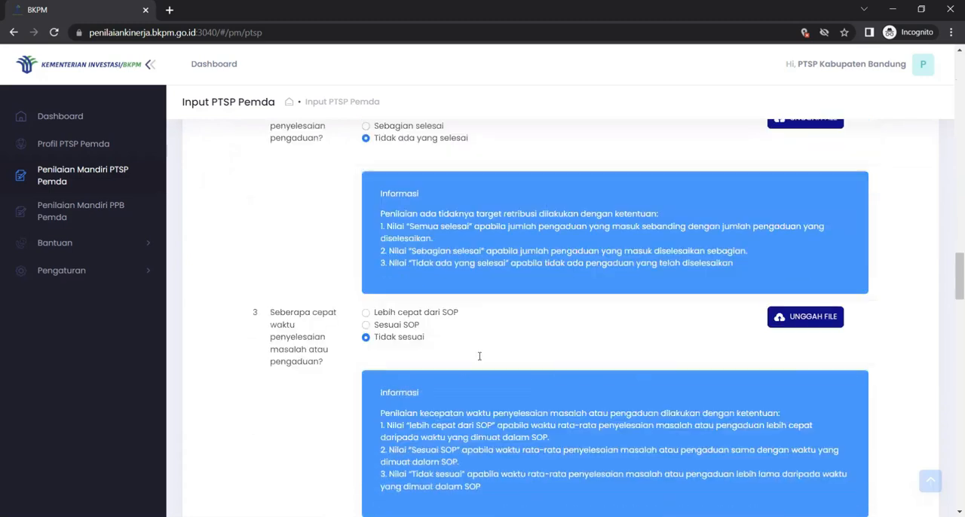
scroll(479, 356, "down", 1)
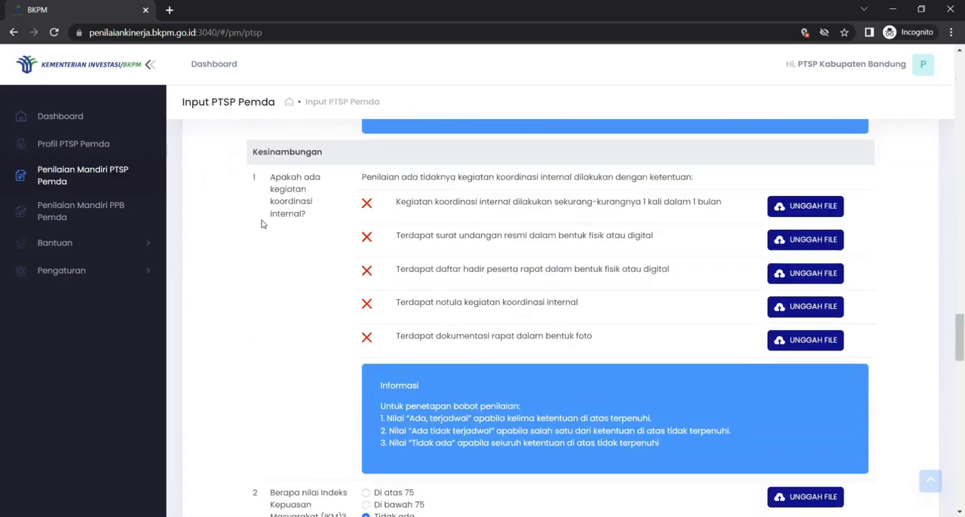
scroll(440, 367, "down", 1)
scroll(439, 368, "down", 15)
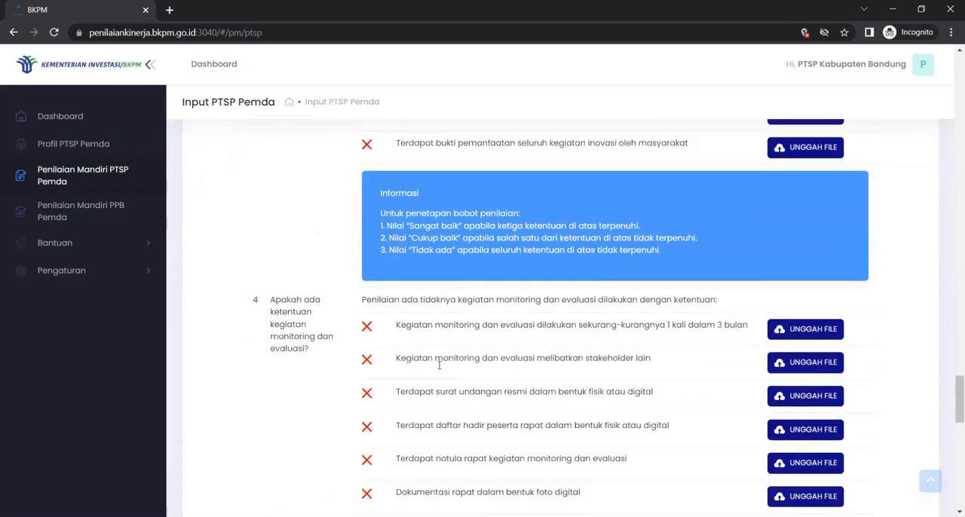
scroll(440, 368, "down", 5)
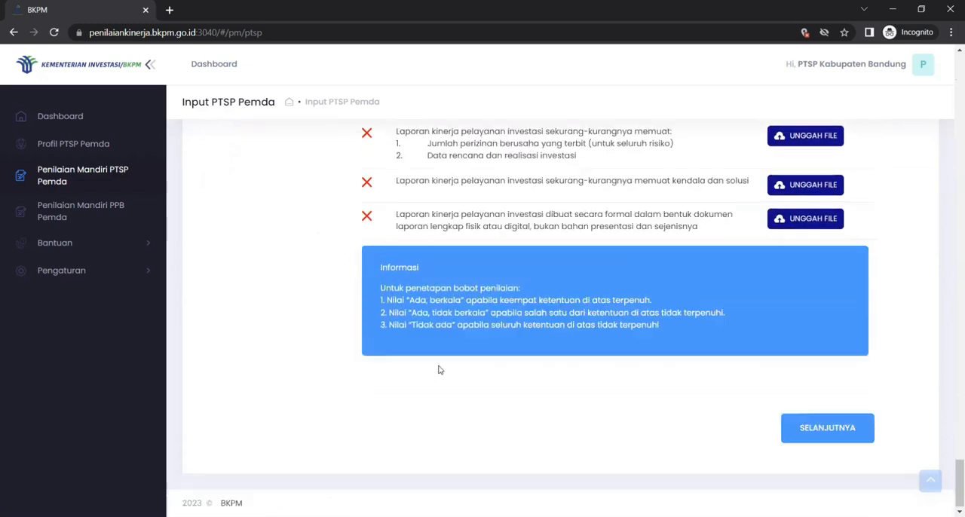
scroll(439, 368, "up", 10)
scroll(439, 368, "up", 4)
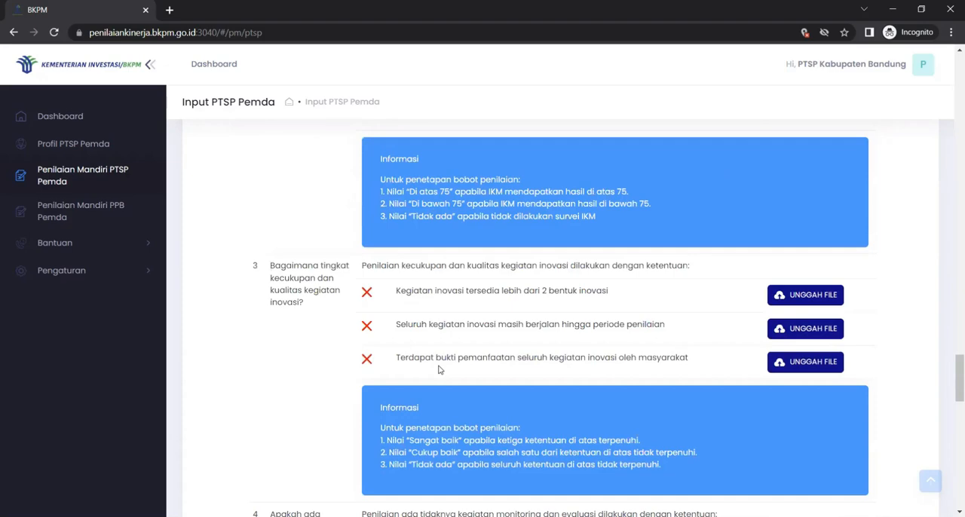
scroll(439, 369, "up", 8)
scroll(438, 367, "up", 10)
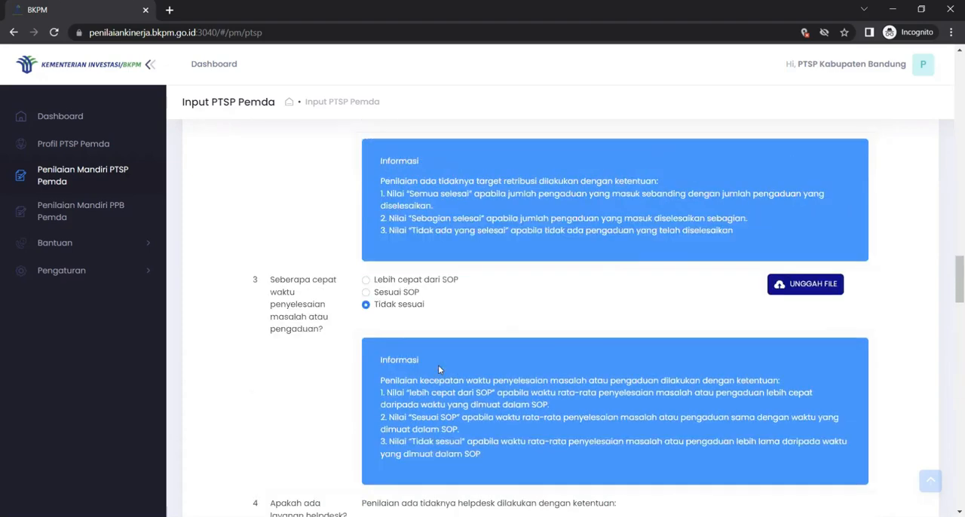
scroll(438, 367, "up", 12)
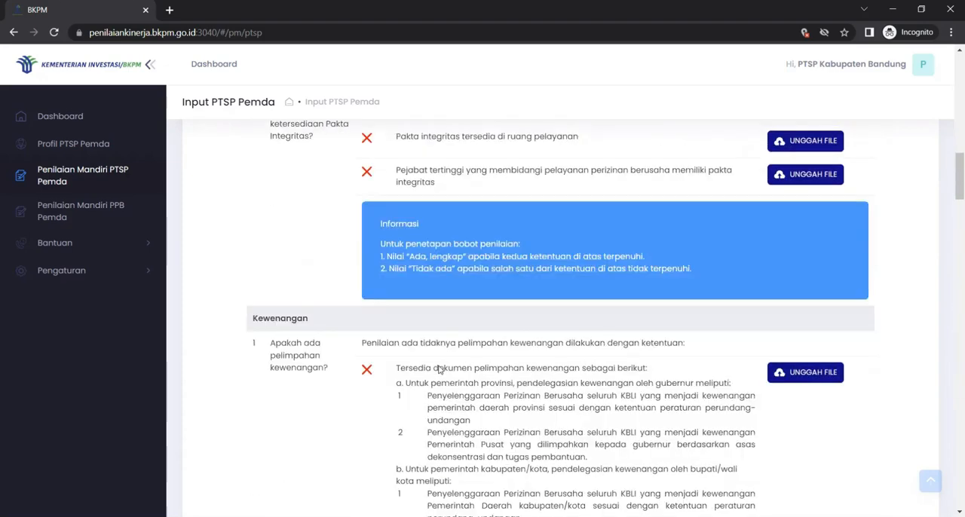
scroll(439, 369, "up", 8)
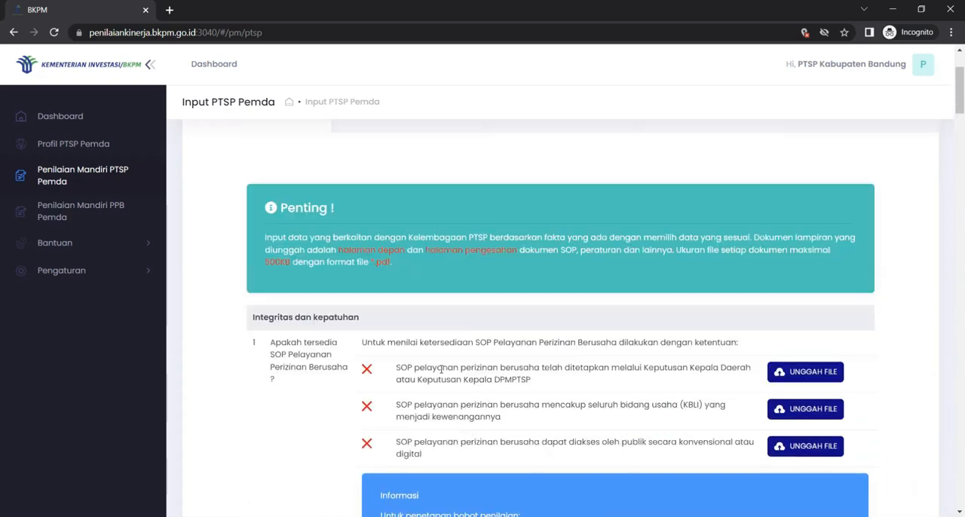
scroll(441, 369, "down", 2)
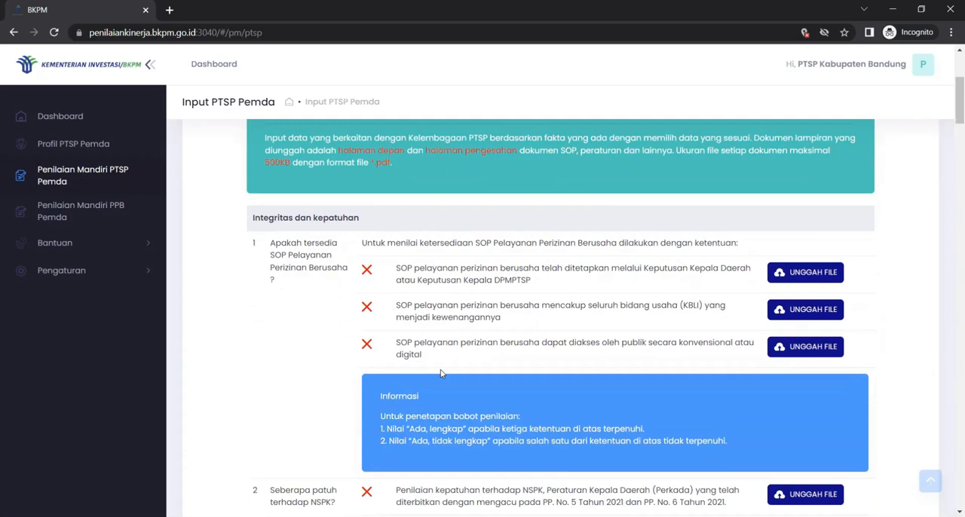
scroll(485, 364, "down", 1)
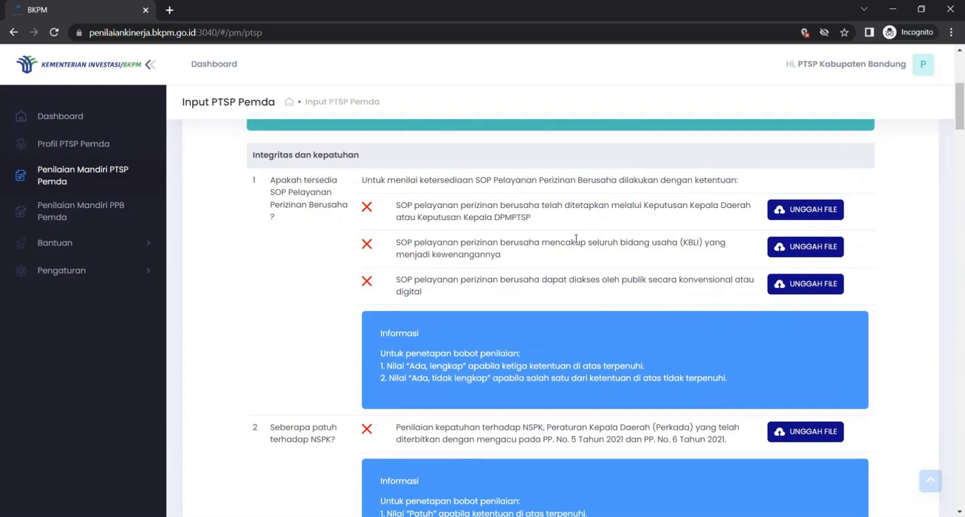
left_click(793, 219)
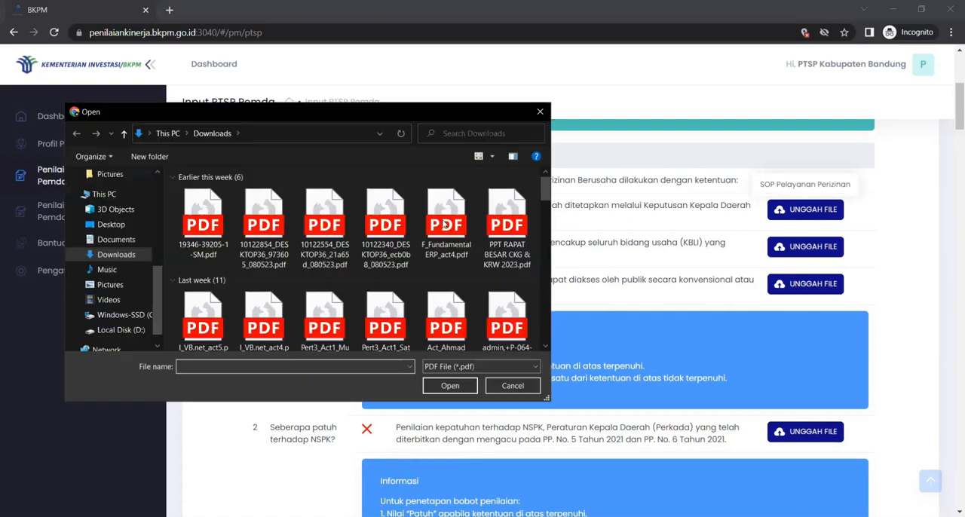
left_click(203, 226)
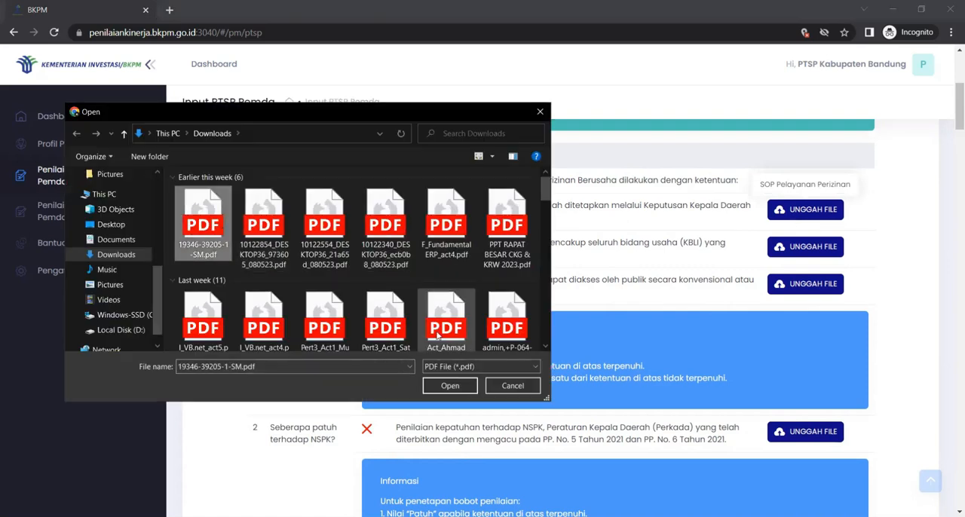
left_click(448, 387)
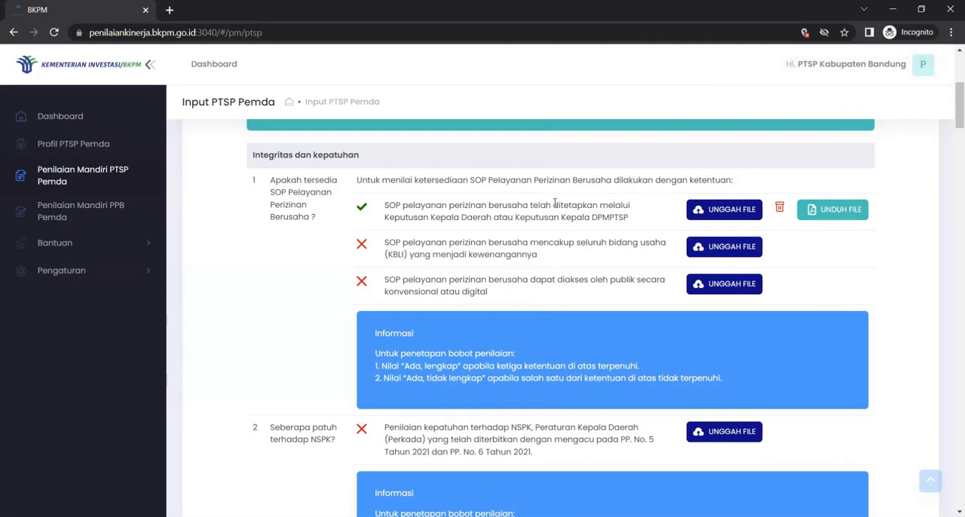
left_click(779, 208)
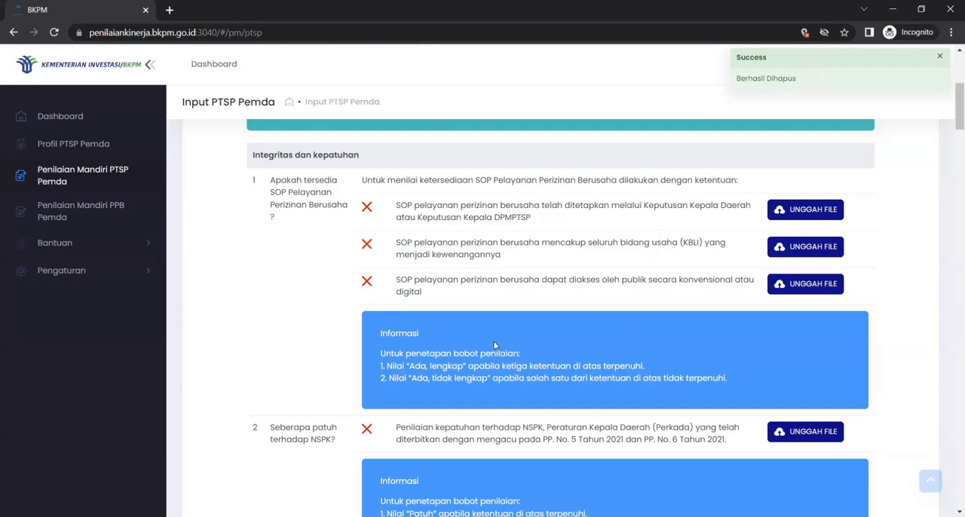
Step: Examine the Kelembagaan questions from Integritas dan kepatuhan to Tanggung Jawab, including the answer options for the complaint resolution level
scroll(494, 345, "down", 1)
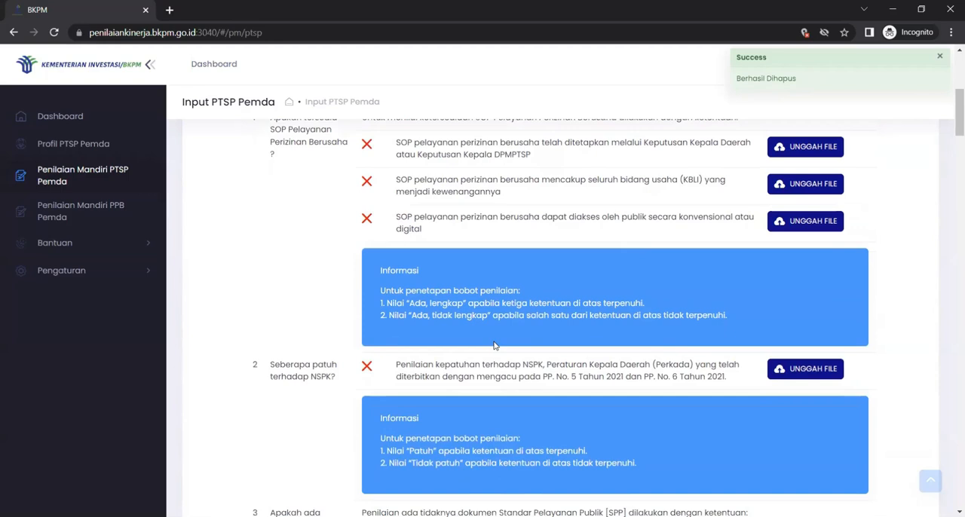
scroll(495, 346, "up", 1)
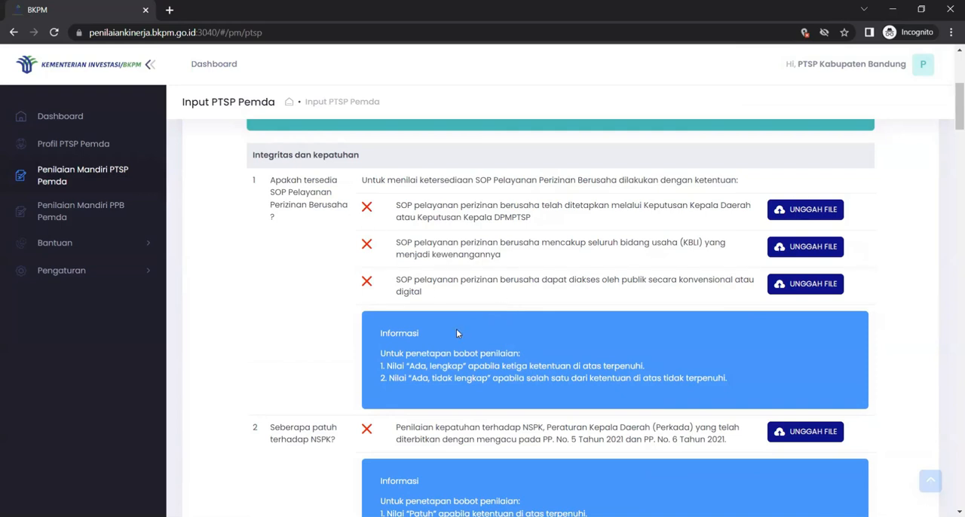
scroll(470, 336, "down", 10)
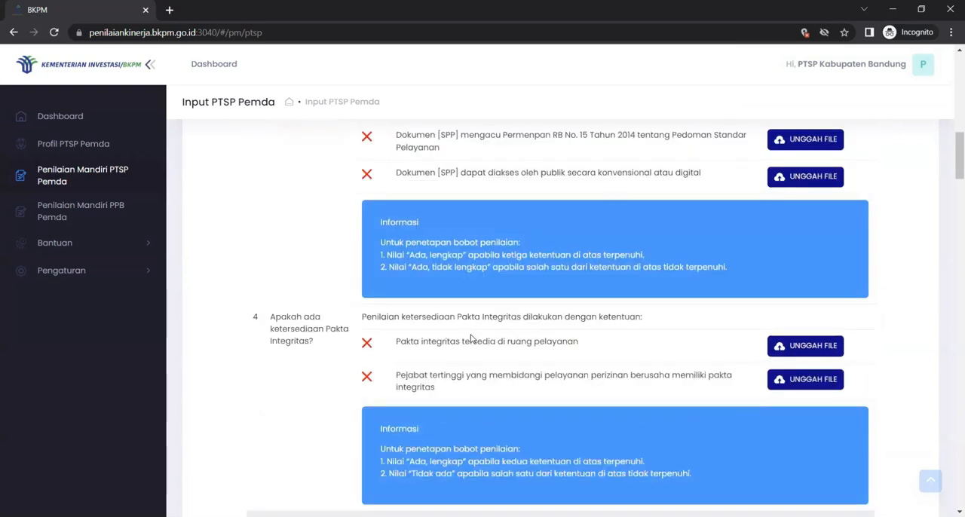
scroll(471, 336, "down", 10)
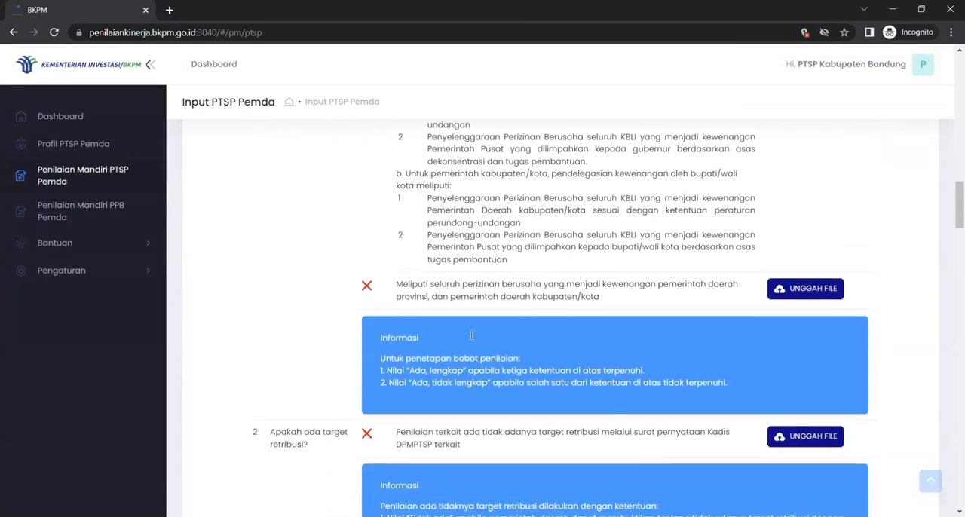
scroll(470, 336, "down", 10)
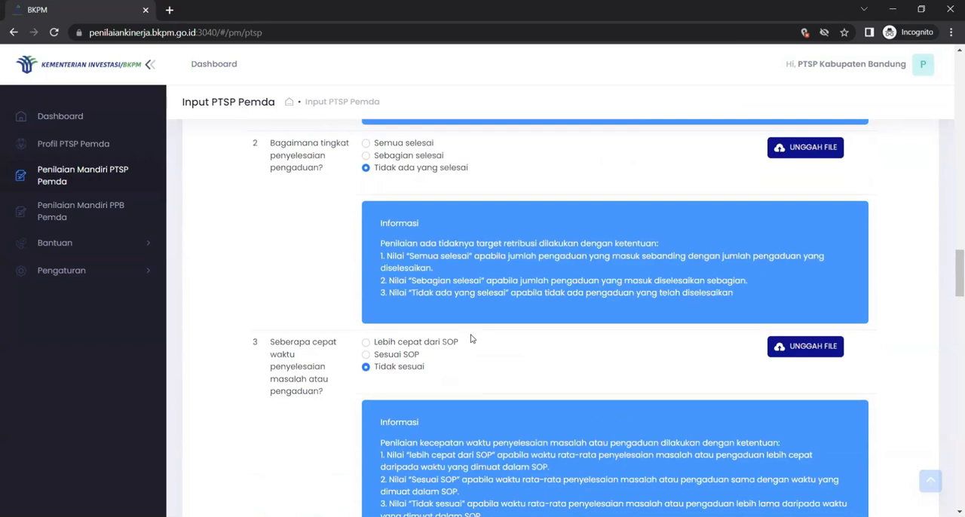
scroll(471, 339, "up", 2)
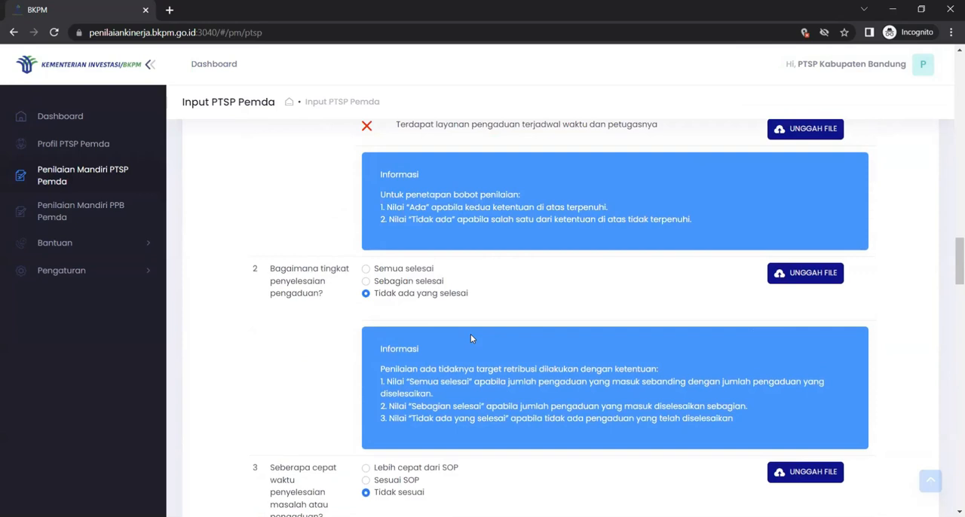
scroll(471, 338, "up", 3)
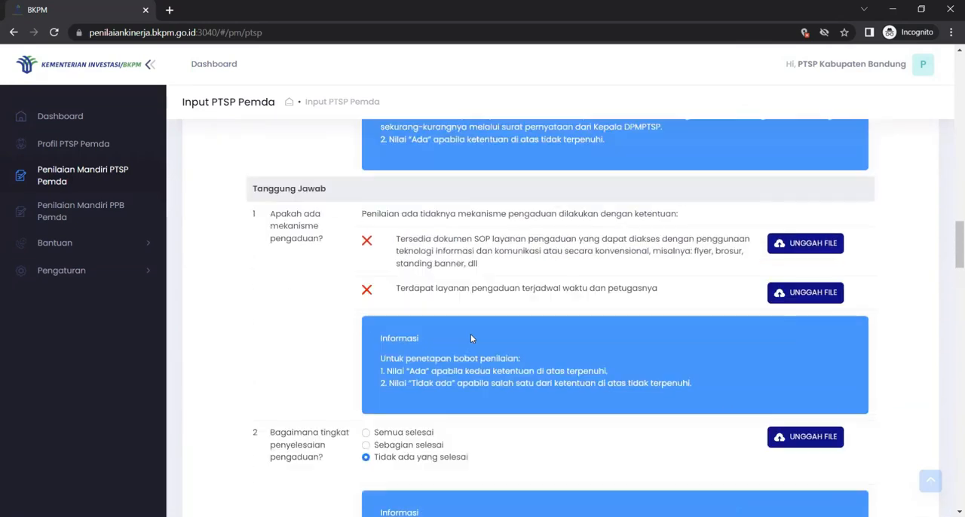
scroll(471, 337, "up", 2)
scroll(471, 335, "down", 3)
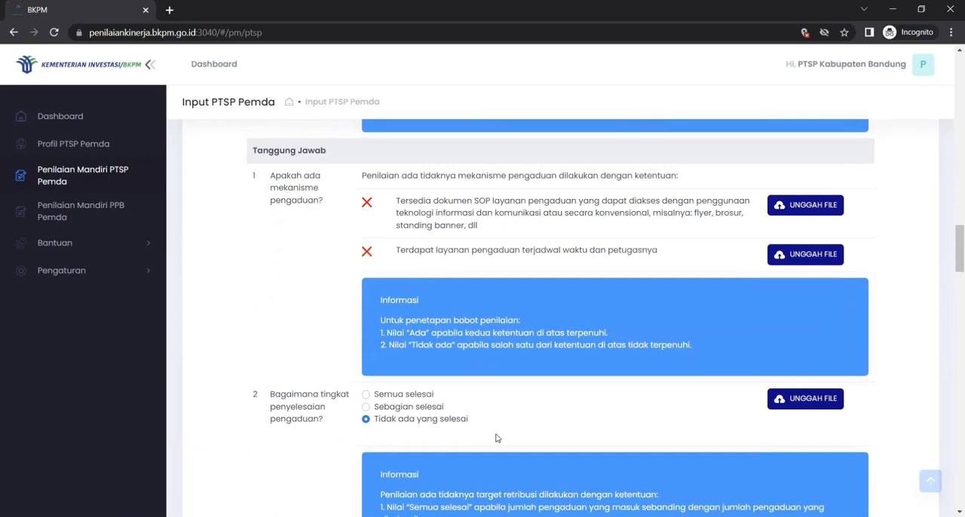
scroll(495, 435, "down", 2)
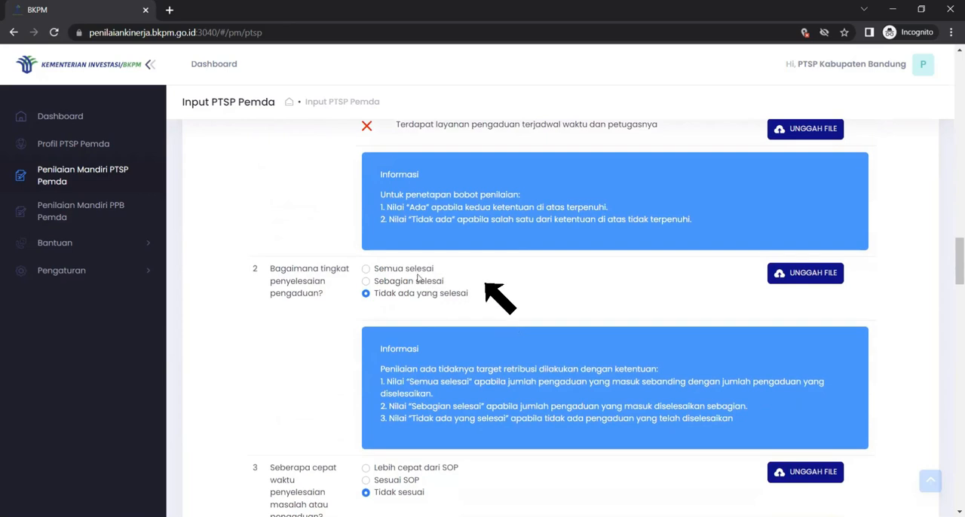
Step: Set the answer on the complaint resolution level (tingkat penyelesaian pengaduan) to Semua selesai
left_click(365, 269)
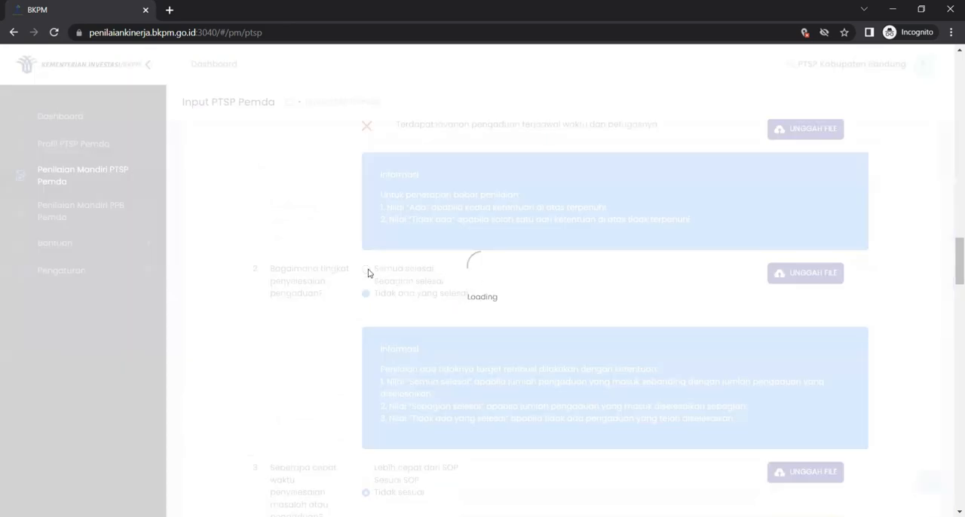
left_click(367, 281)
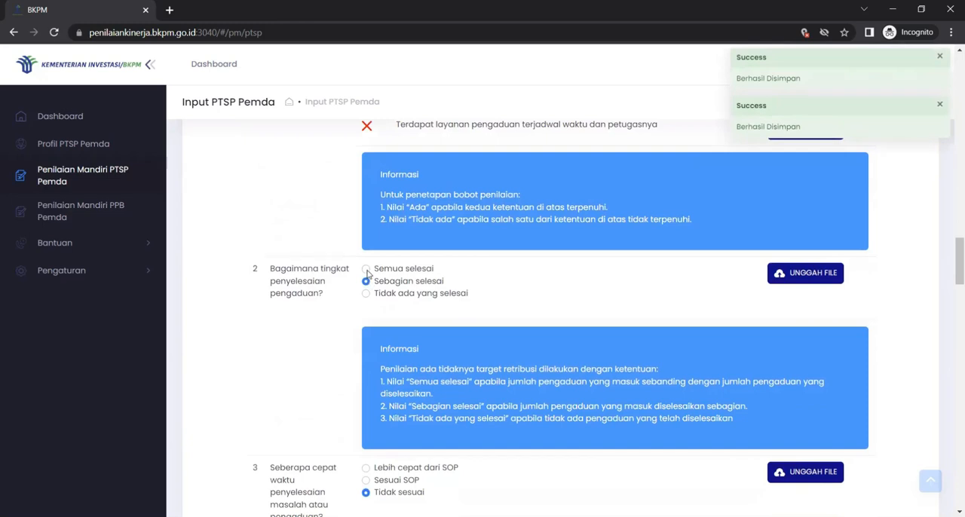
left_click(366, 270)
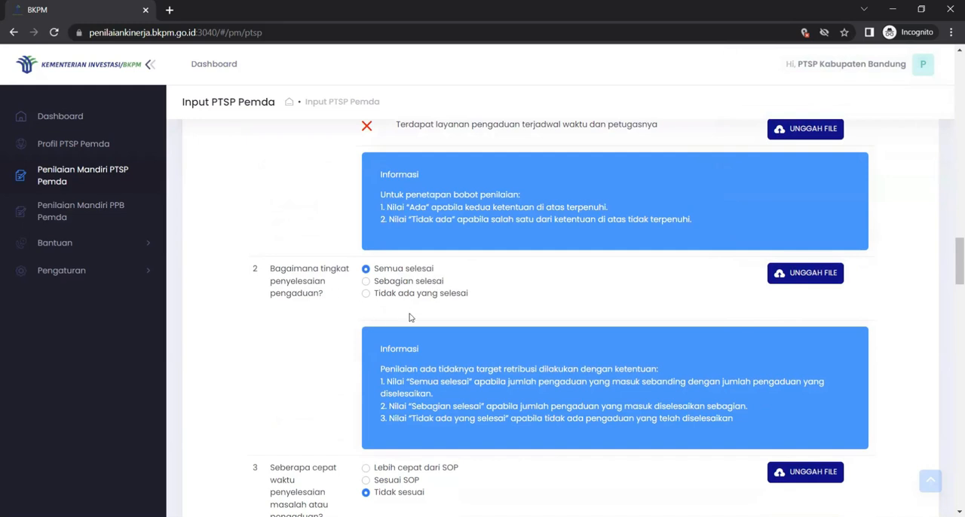
Step: Review the remaining Kelembagaan questions through the laporan kinerja pelayanan investasi requirements and proceed to the SDM assessment
scroll(582, 355, "down", 2)
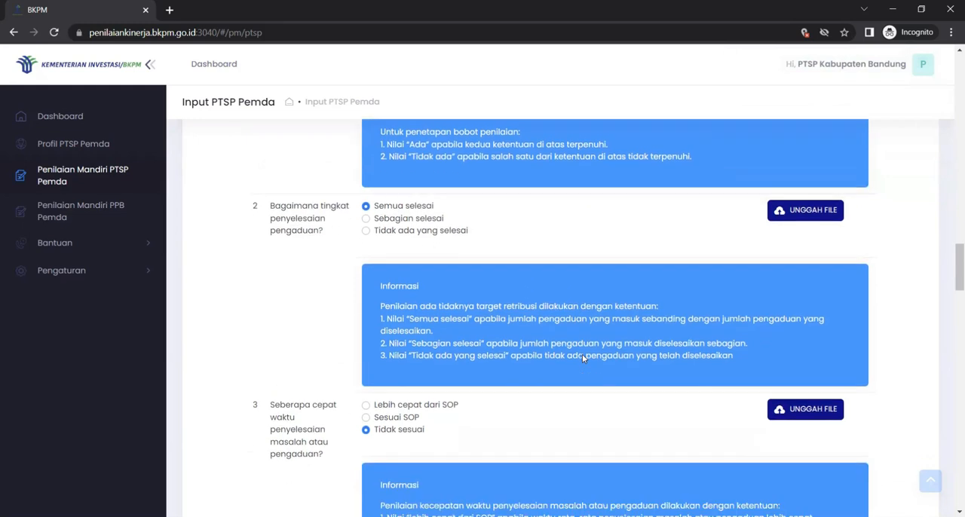
scroll(582, 355, "down", 8)
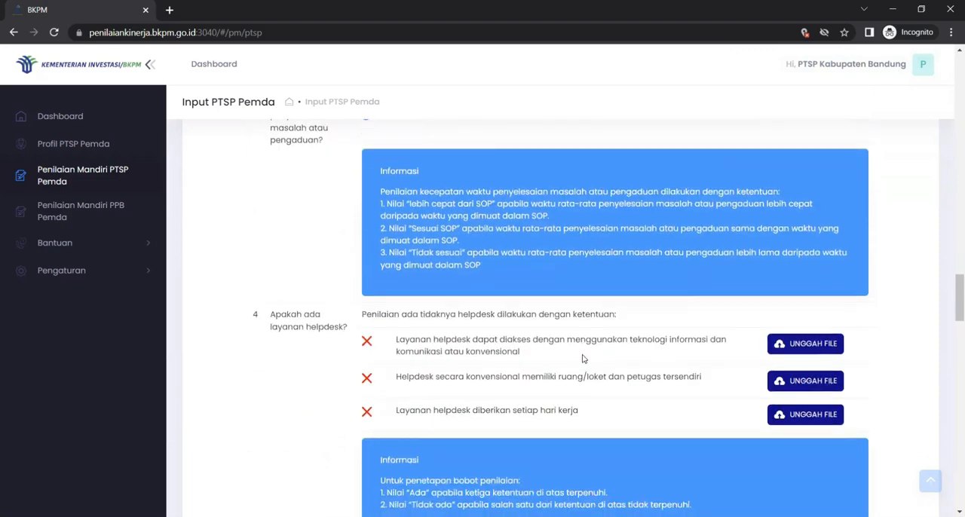
scroll(583, 359, "down", 9)
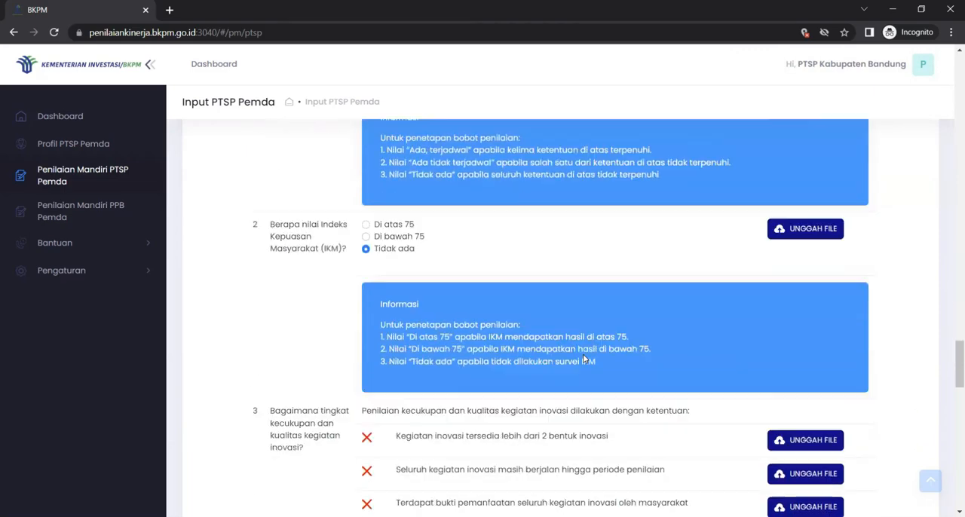
scroll(583, 359, "down", 8)
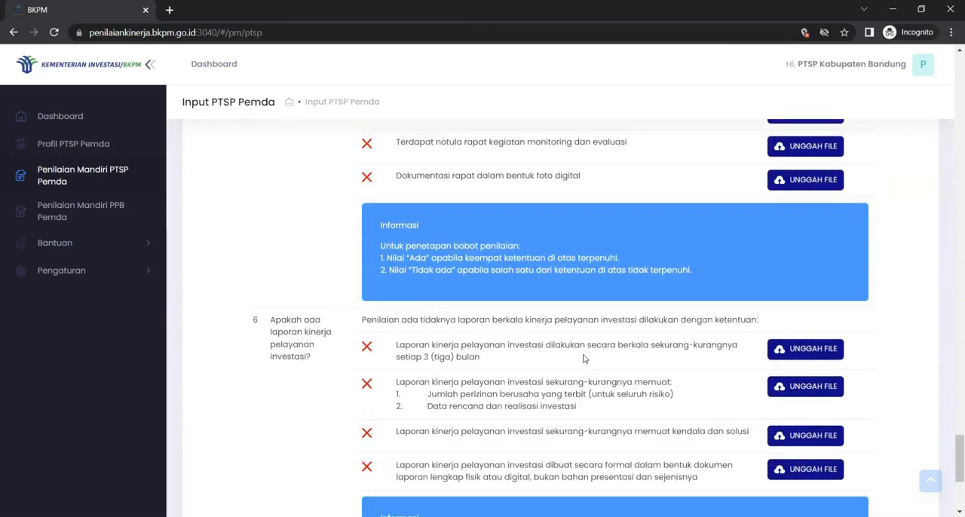
scroll(582, 359, "down", 4)
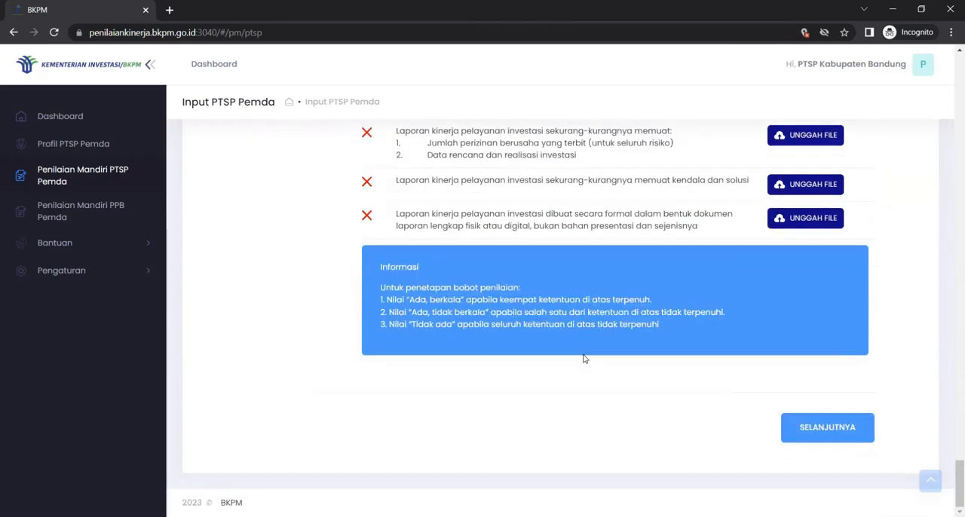
scroll(583, 359, "up", 2)
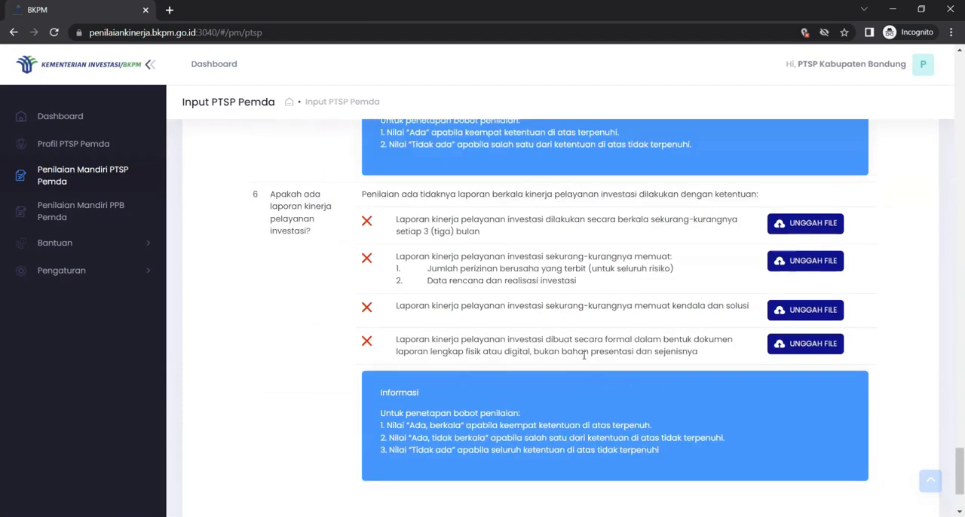
scroll(582, 358, "down", 2)
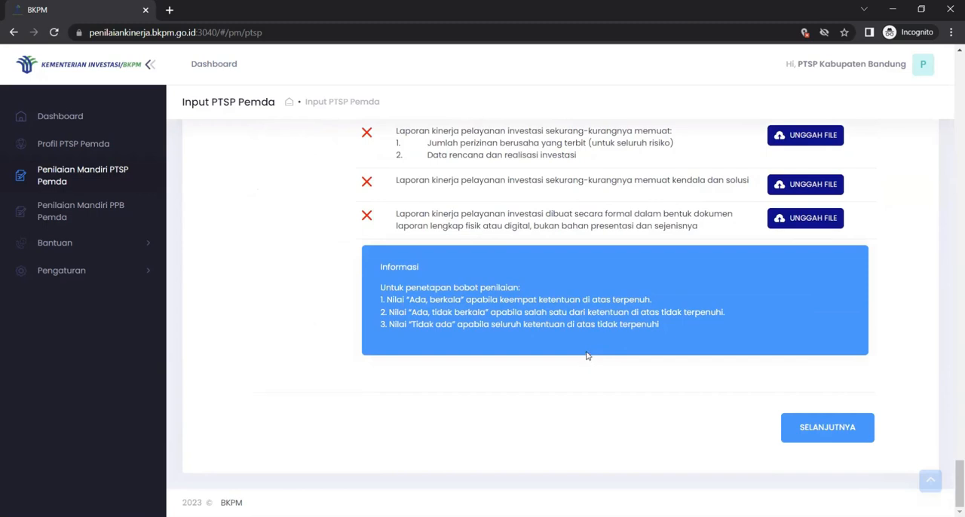
left_click(783, 422)
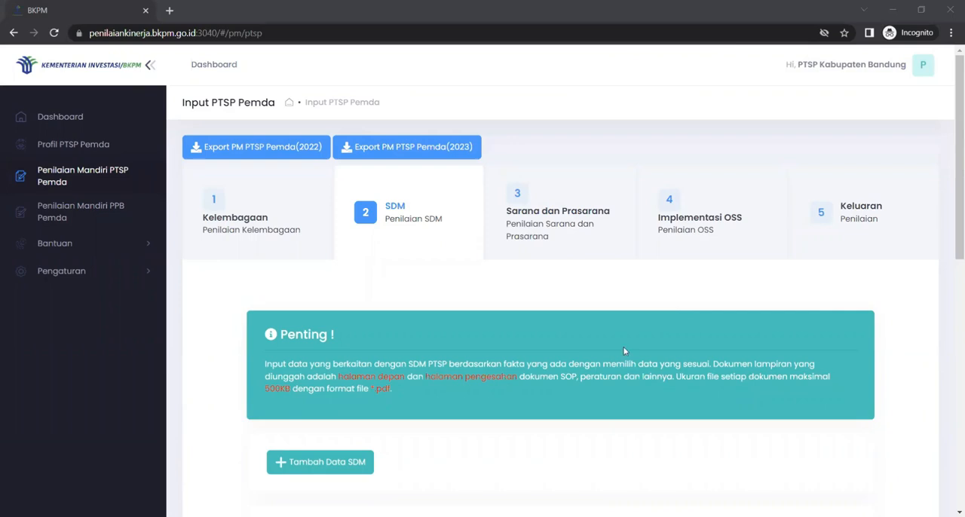
Step: Start a new SDM record and enter the staff member's full name and NIP
scroll(622, 350, "down", 2)
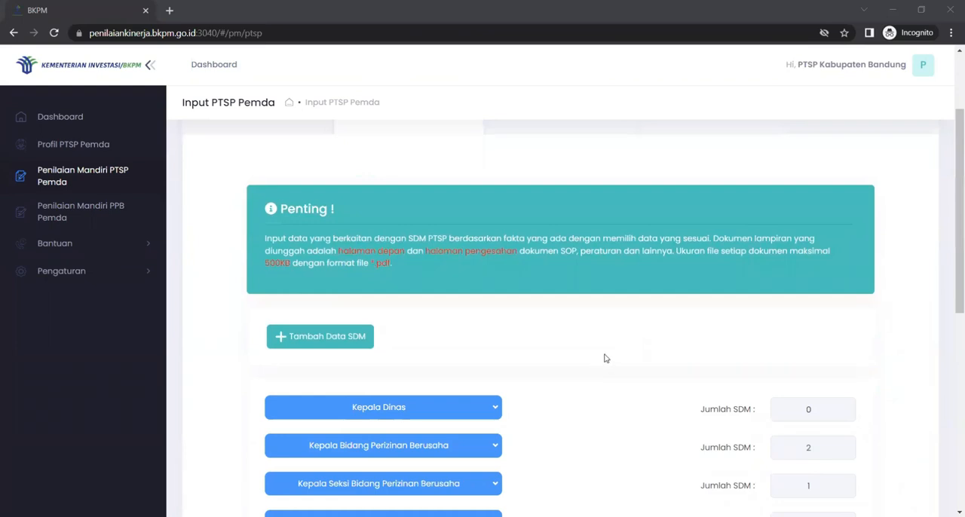
left_click(331, 340)
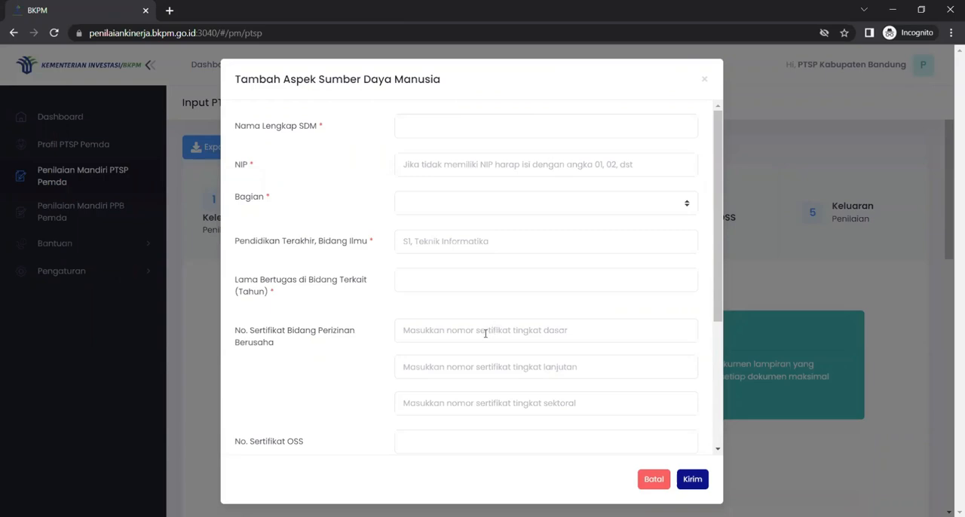
left_click(489, 130)
type("Danang")
key("Tab")
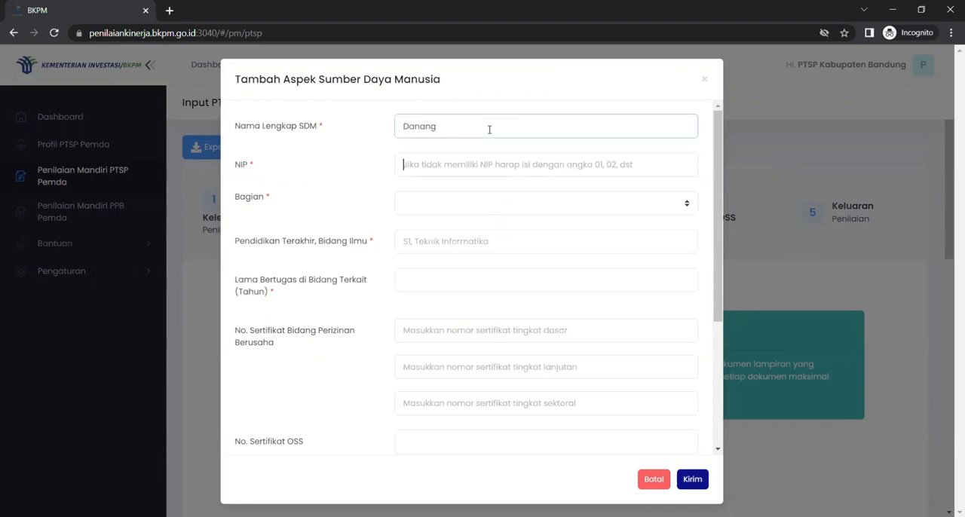
key("Tab")
Step: Set Bagian to Kepala Bidang Perizinan Berusaha, the last education to S1, Teknik Informatika, and the length of service to 4 years
left_click(491, 206)
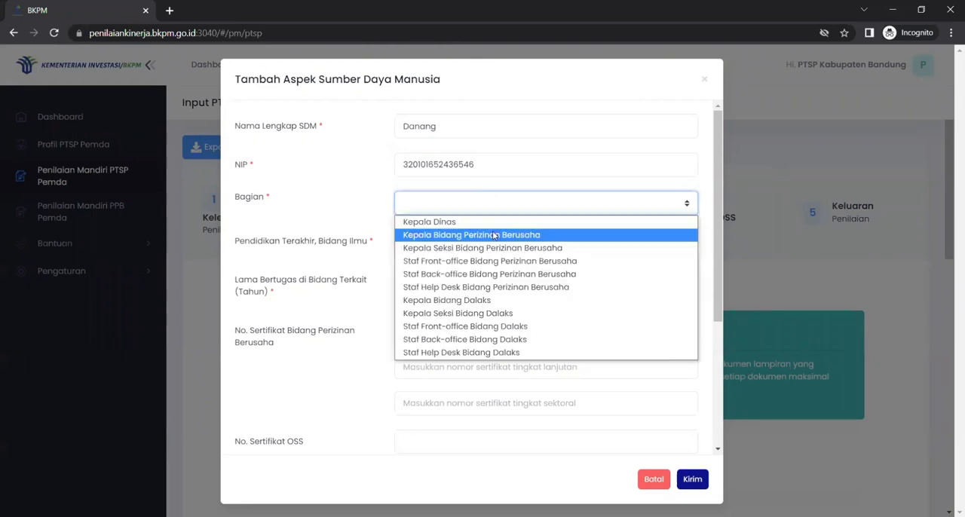
left_click(494, 235)
left_click(494, 231)
type("S1, Teknik Informatika")
key("Tab")
type("4")
Step: Enter the basic, advanced and sectoral certificate numbers for Bidang Perizinan Berusaha
key("Tab")
type("78565988")
key("Tab")
type("45465978")
scroll(492, 230, "down", 2)
key("Tab")
type("4848784")
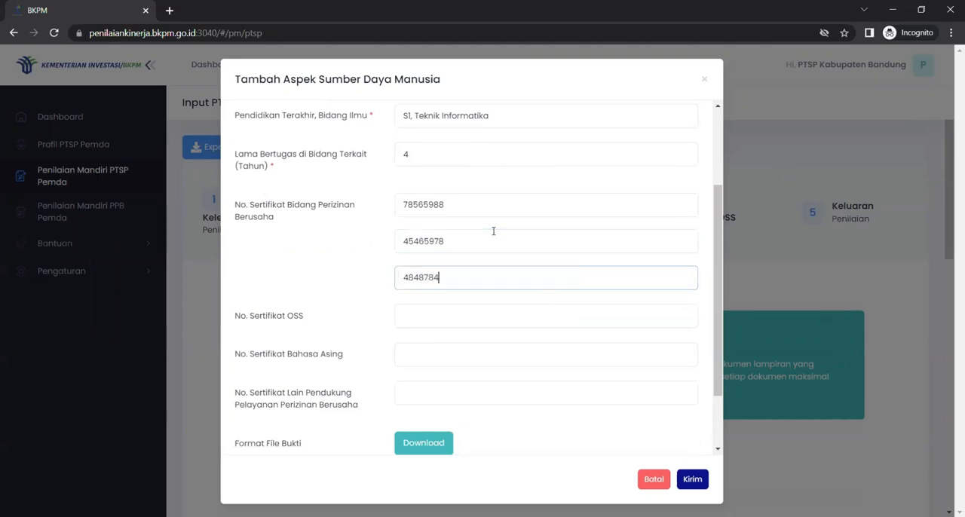
Step: Fill in the foreign language certificate number and the other supporting certificate number, leaving the OSS certificate empty
left_click(465, 352)
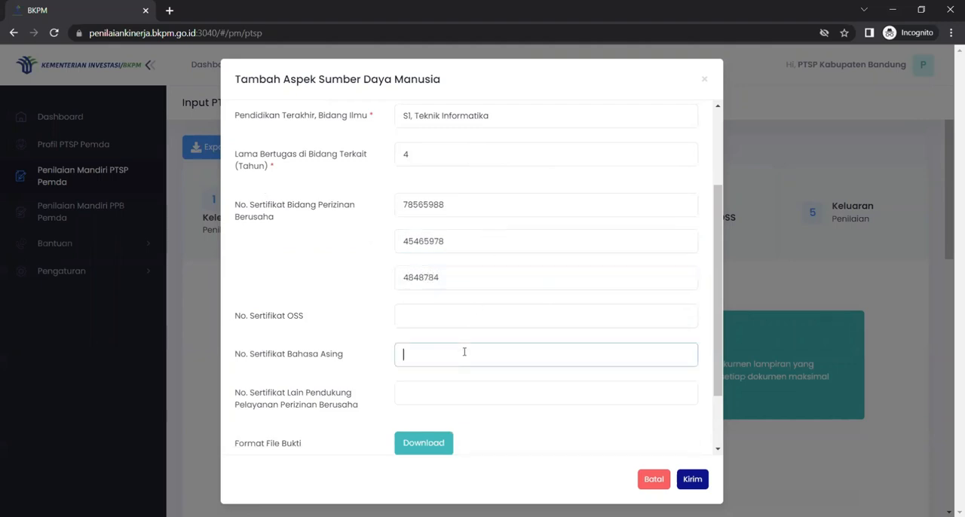
left_click(455, 385)
type("78966426448")
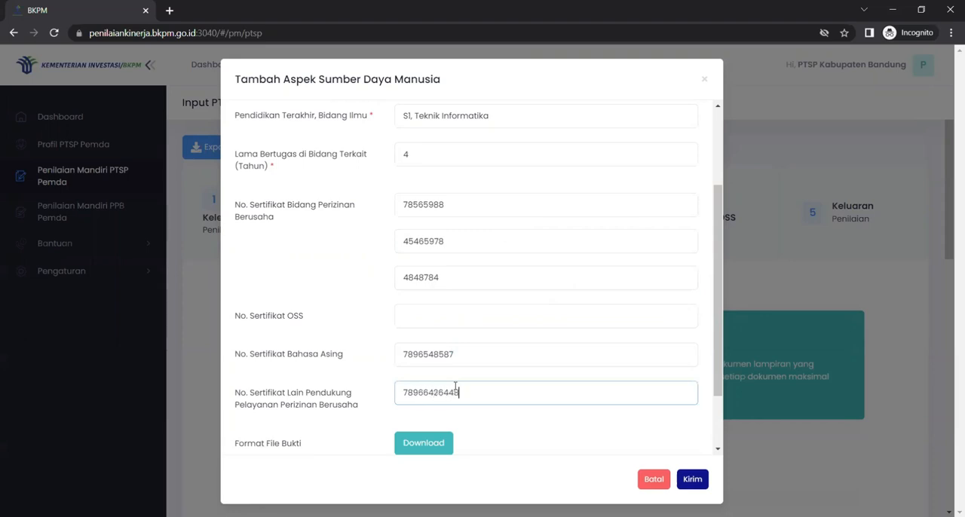
scroll(454, 386, "down", 2)
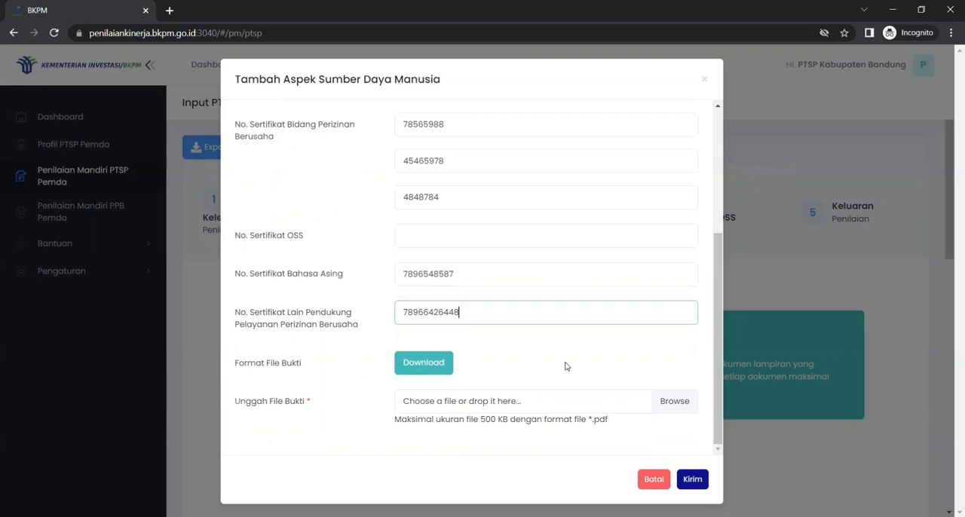
scroll(569, 392, "up", 2)
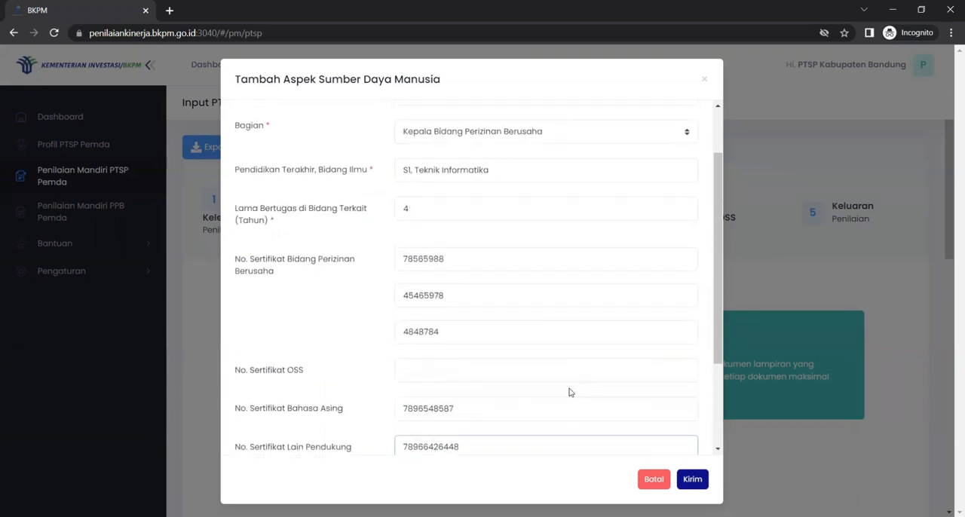
scroll(519, 308, "up", 1)
scroll(519, 401, "down", 3)
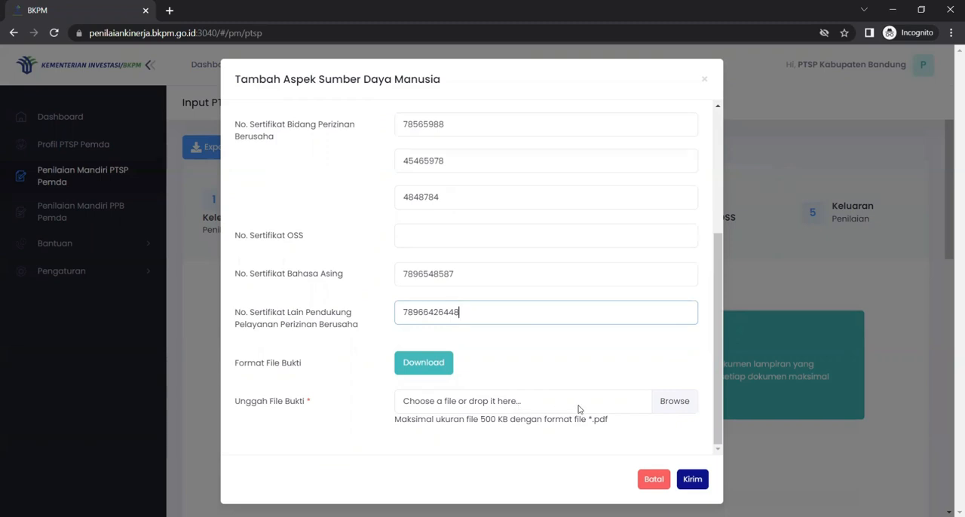
left_click(674, 401)
left_click(203, 225)
left_click(450, 386)
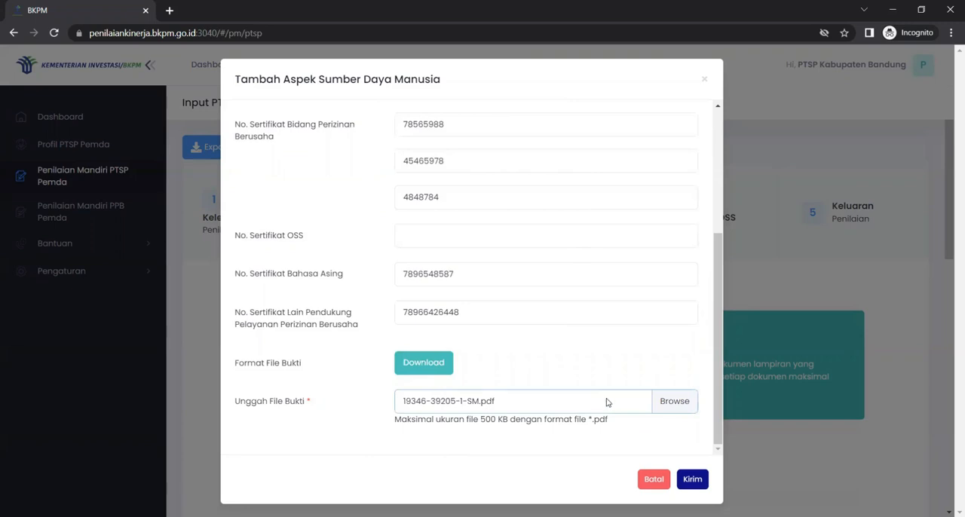
left_click(692, 481)
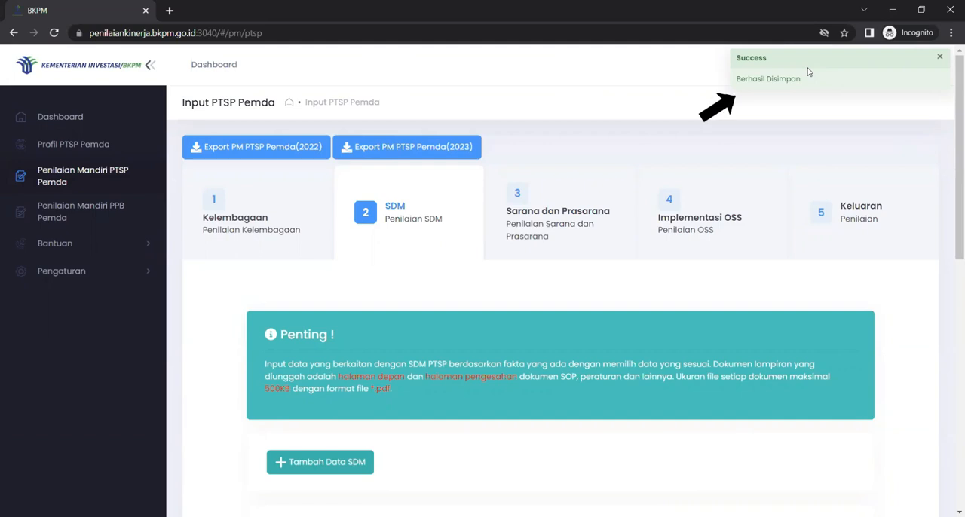
Step: Edit the newly added record under Kepala Bidang Perizinan Berusaha, removing the last digit of the sectoral certificate number, and save it
scroll(730, 315, "down", 3)
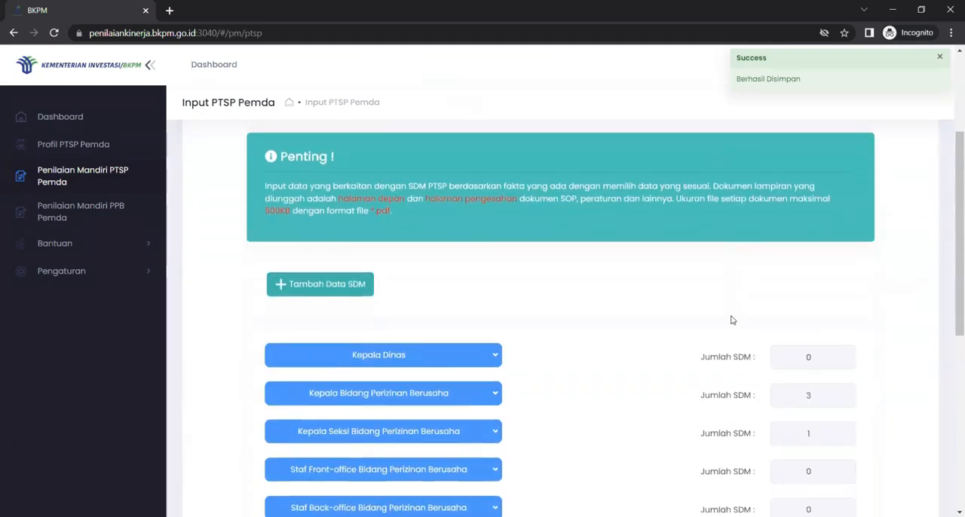
scroll(730, 320, "down", 2)
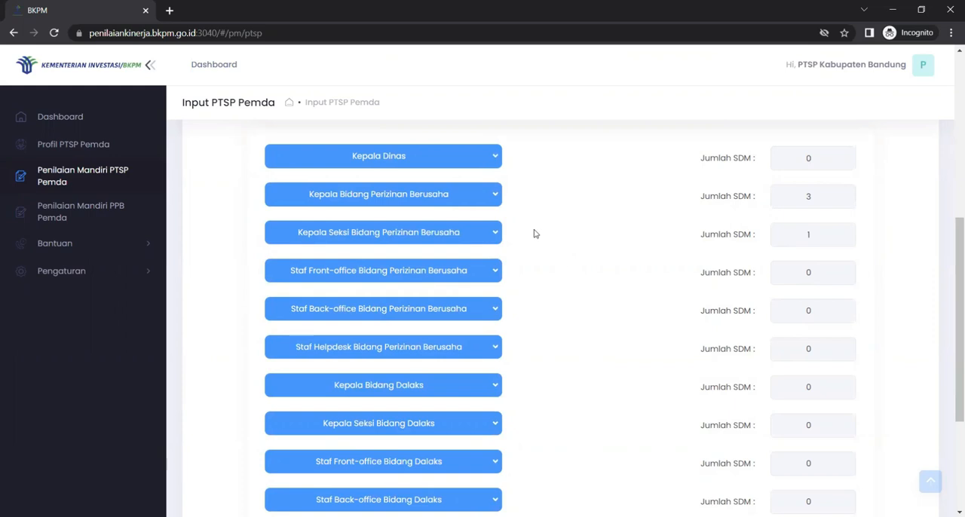
left_click(491, 195)
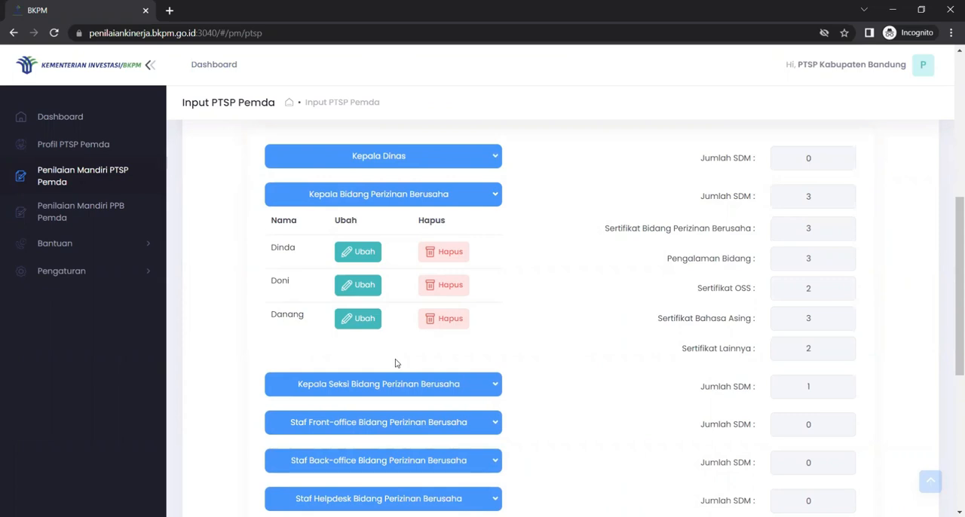
left_click(343, 318)
scroll(413, 310, "down", 3)
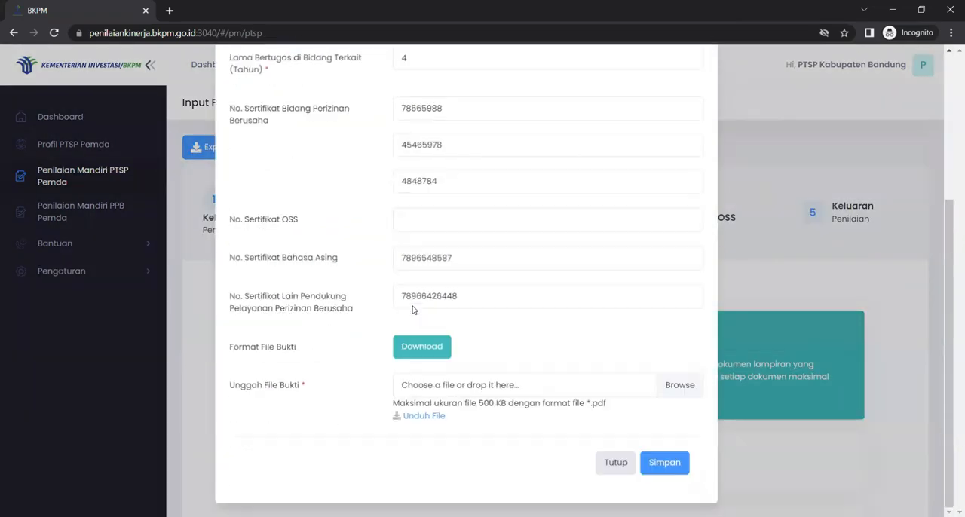
left_click(460, 180)
key("BackSpace")
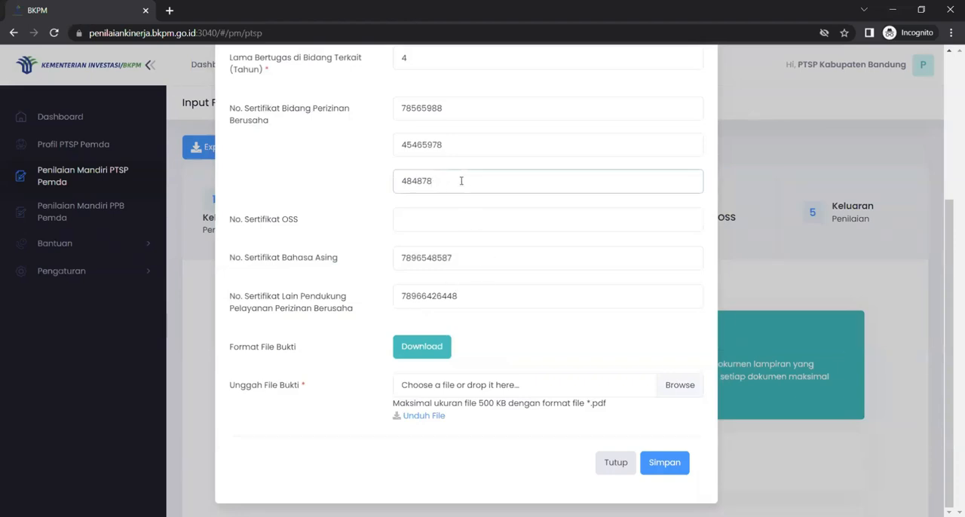
left_click(664, 462)
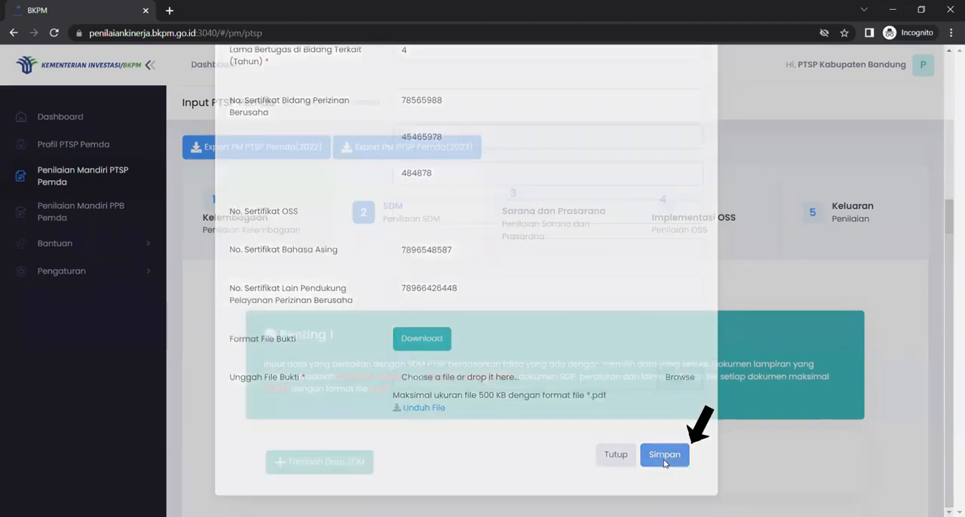
Step: Delete the second staff record under Kepala Bidang Perizinan Berusaha and check the group's staff and certificate totals
scroll(519, 358, "down", 4)
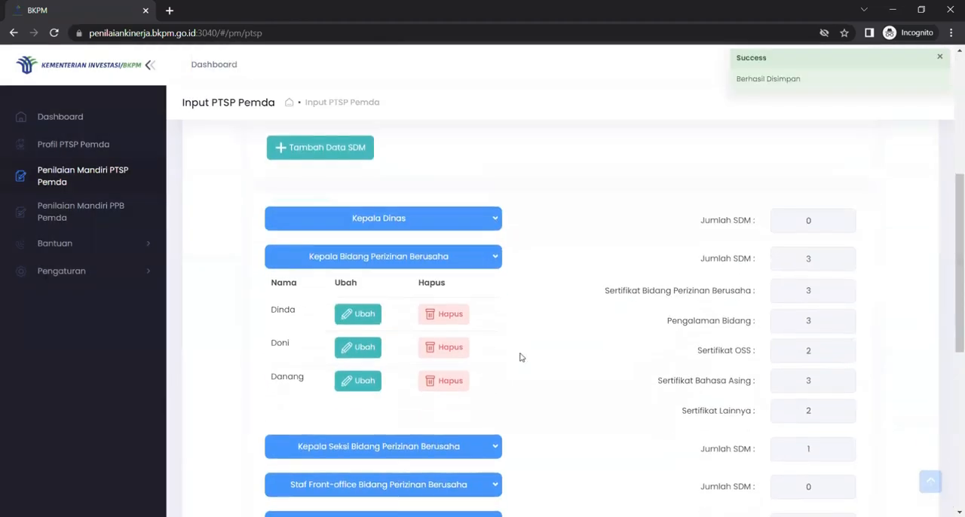
scroll(519, 357, "down", 1)
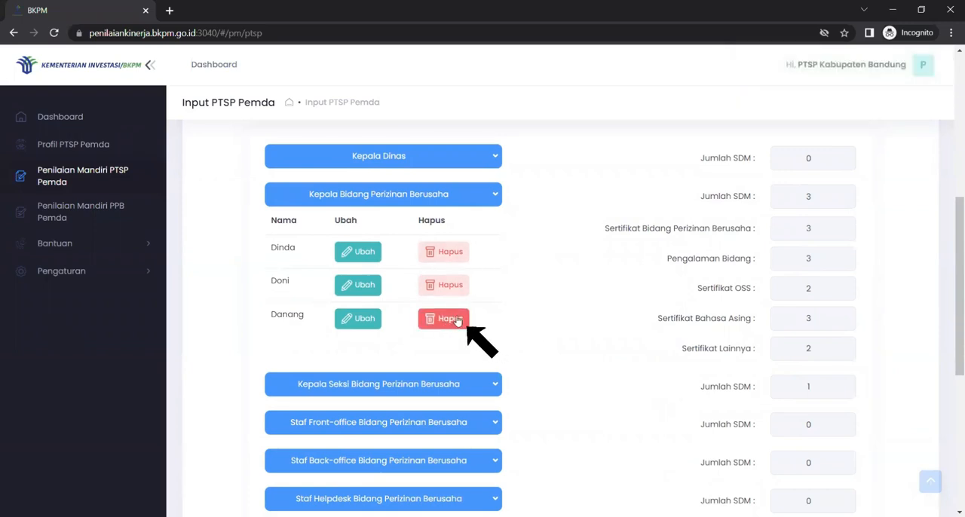
left_click(448, 286)
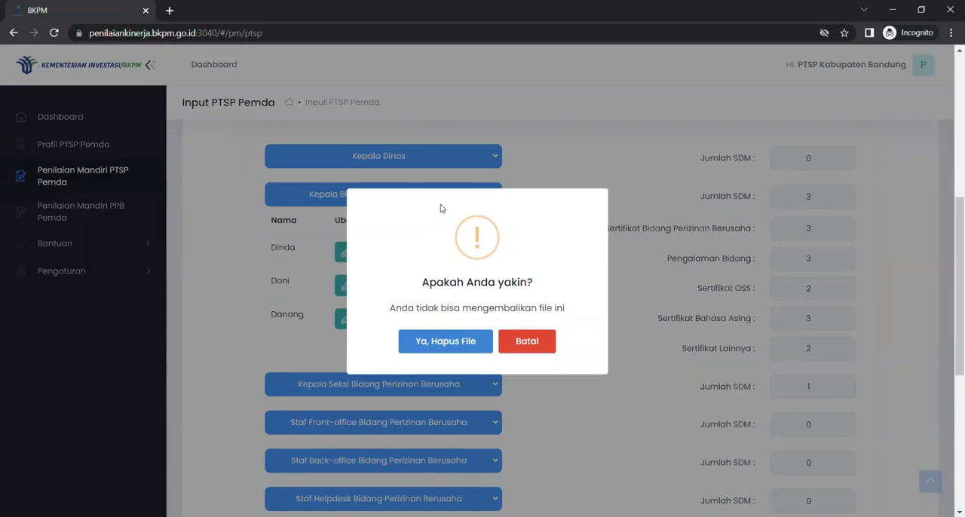
left_click(445, 342)
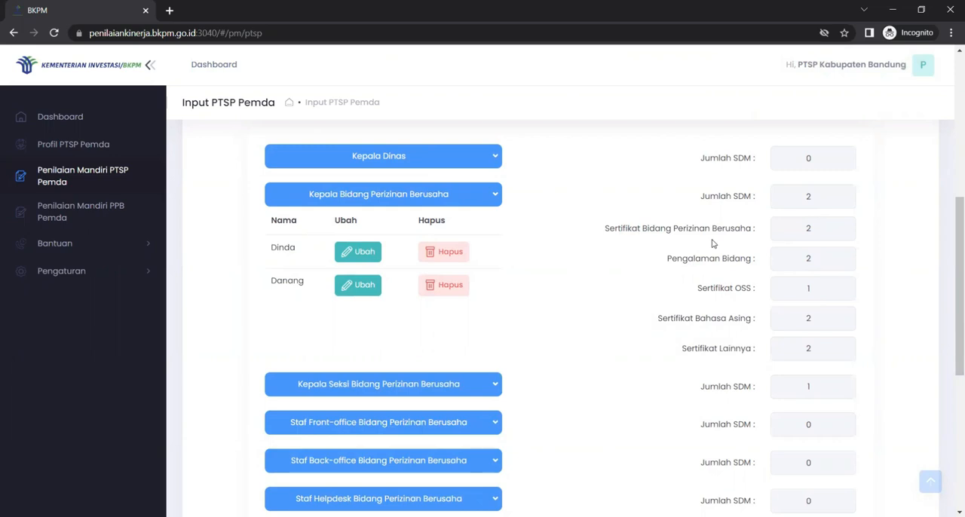
scroll(829, 278, "down", 1)
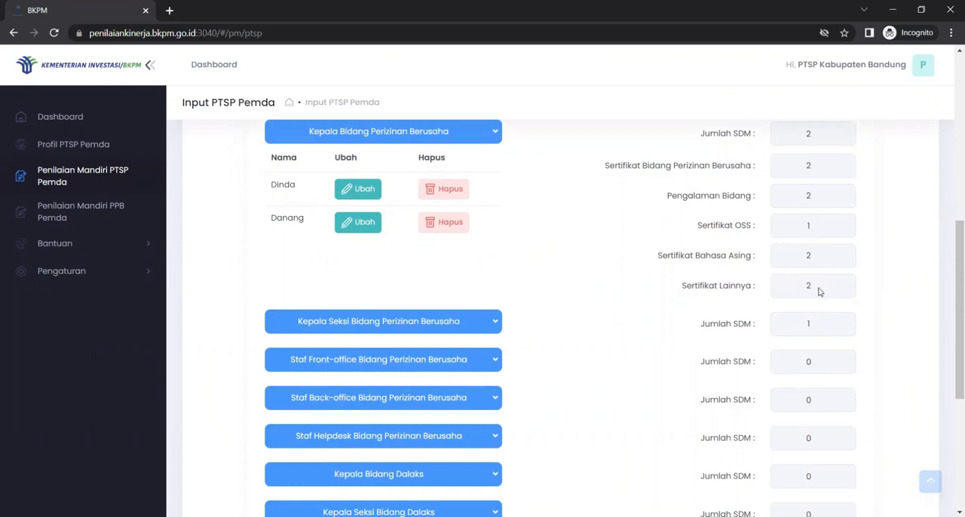
scroll(820, 291, "up", 2)
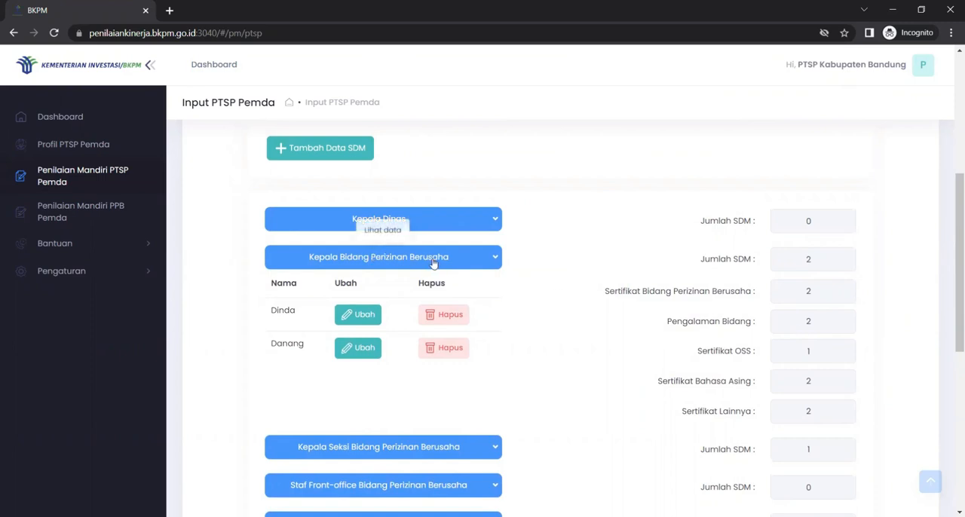
Step: Collapse the Kepala Bidang Perizinan Berusaha group and proceed to the Sarana dan Prasarana assessment
left_click(485, 260)
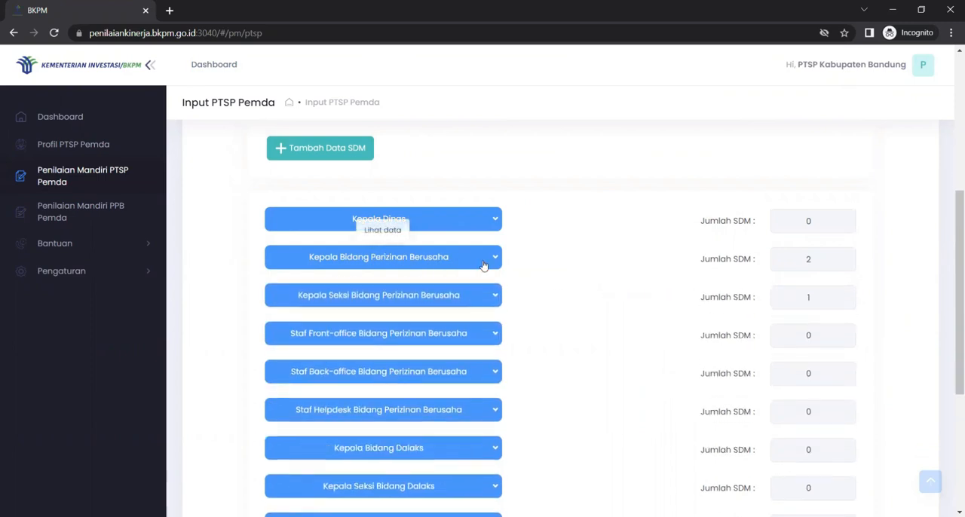
scroll(614, 361, "down", 5)
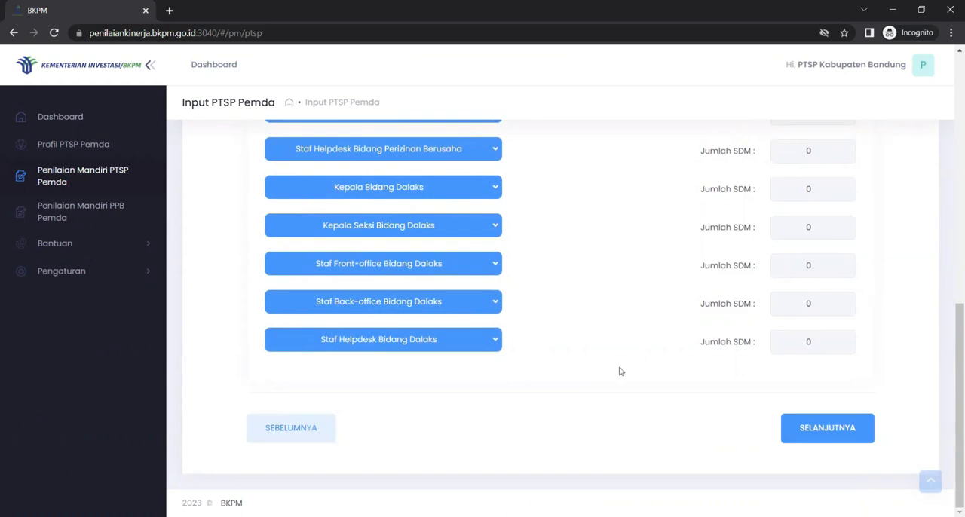
left_click(808, 428)
scroll(808, 431, "up", 8)
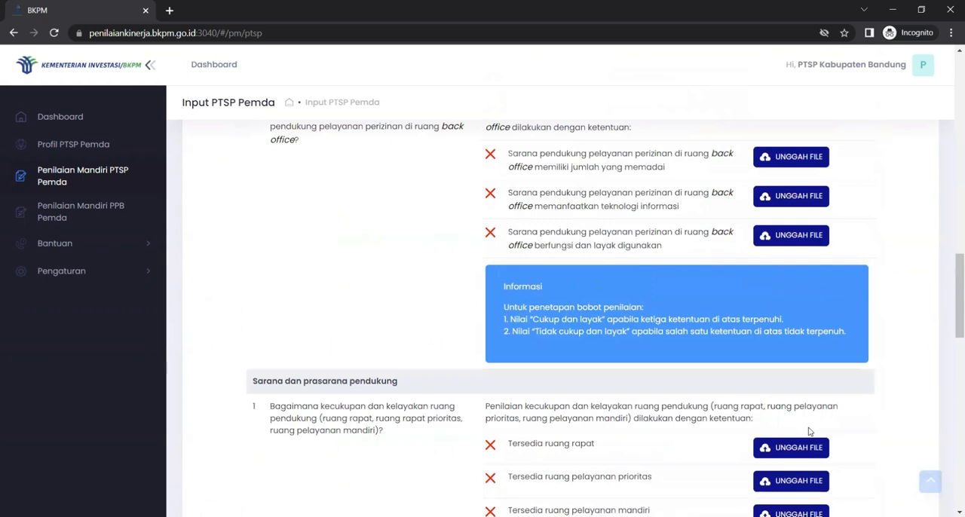
scroll(808, 431, "up", 5)
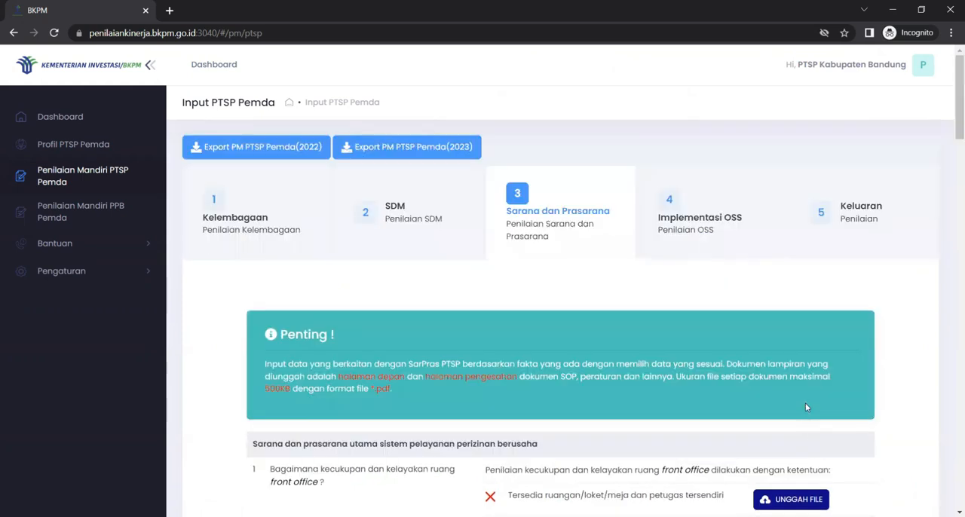
left_click(940, 23)
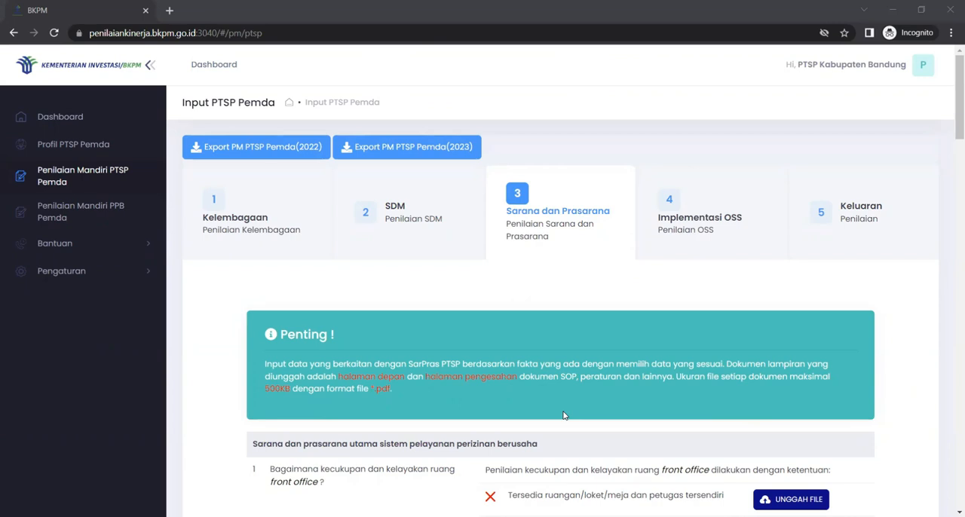
Step: Review the Sarana dan Prasarana upload notice, the front office and back office criteria, and the supporting facilities criteria
scroll(564, 415, "down", 3)
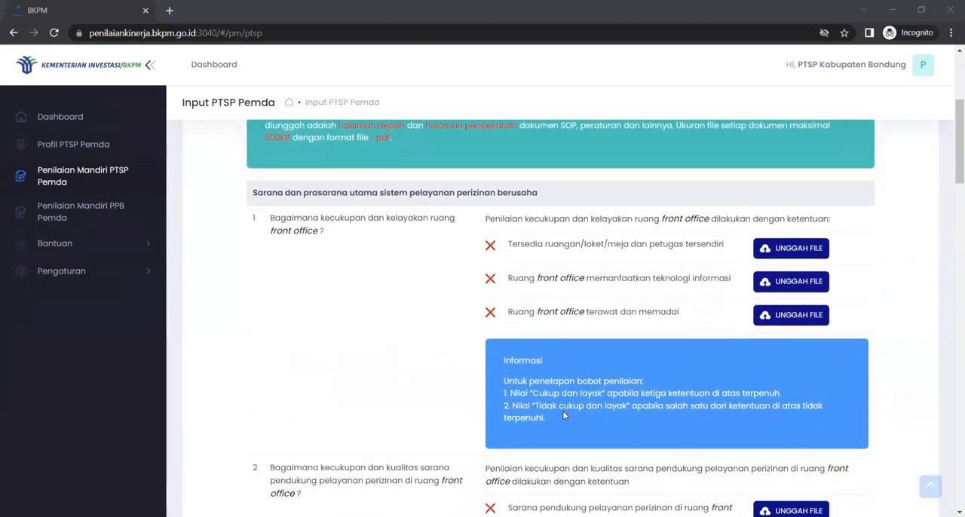
scroll(563, 414, "up", 3)
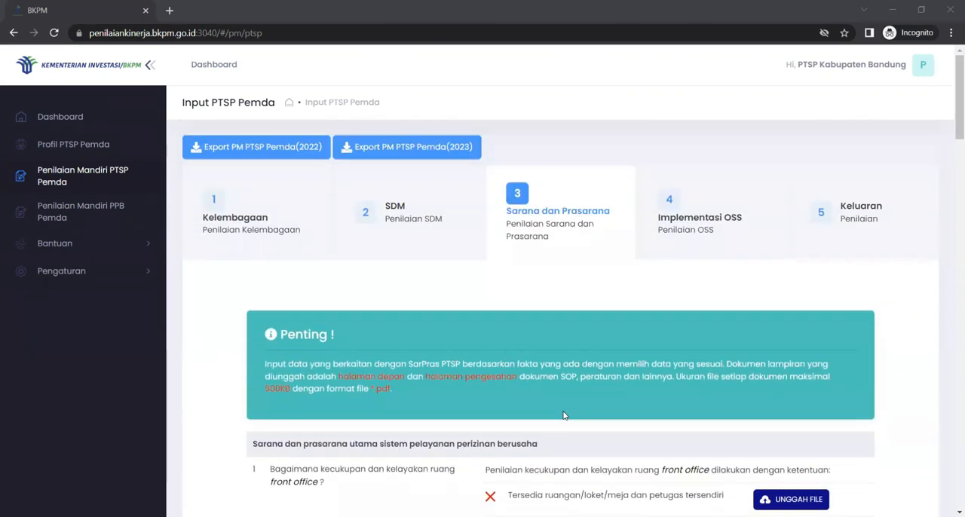
scroll(563, 415, "down", 3)
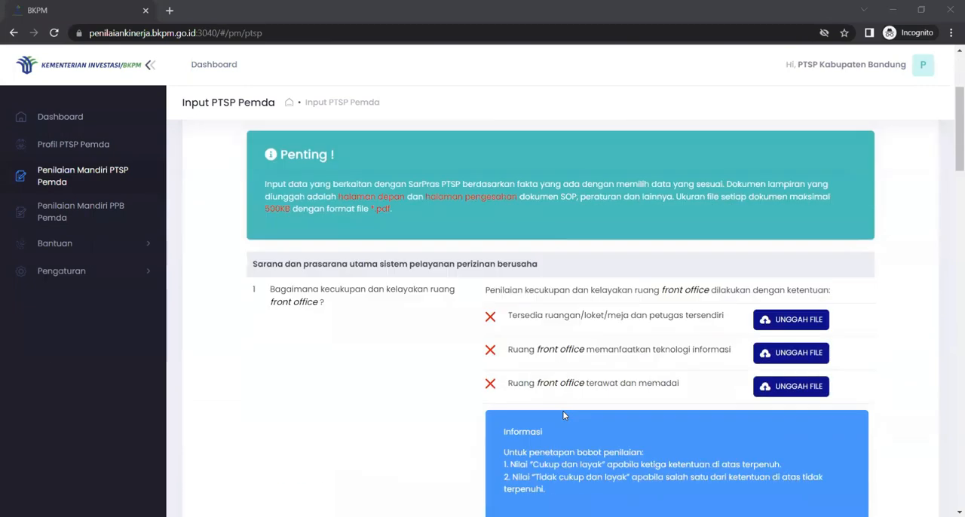
scroll(563, 415, "down", 1)
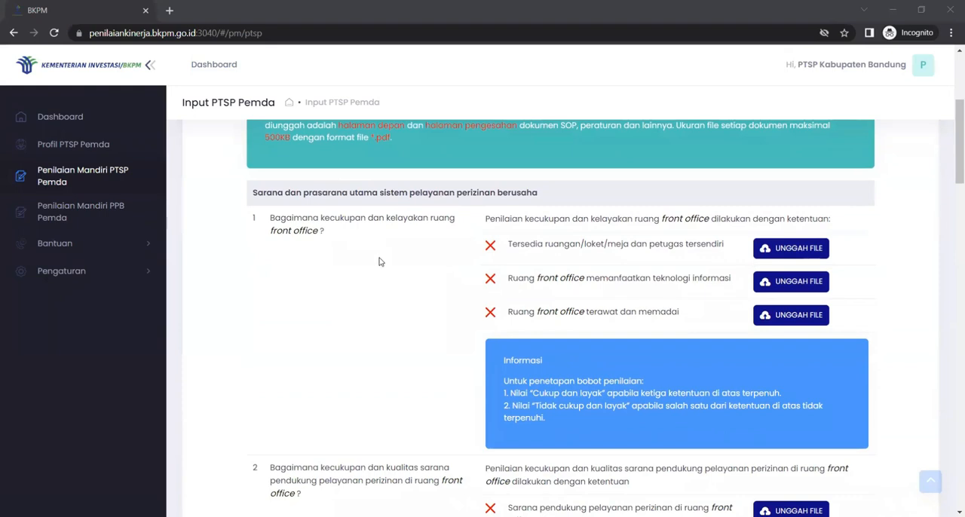
scroll(380, 259, "down", 11)
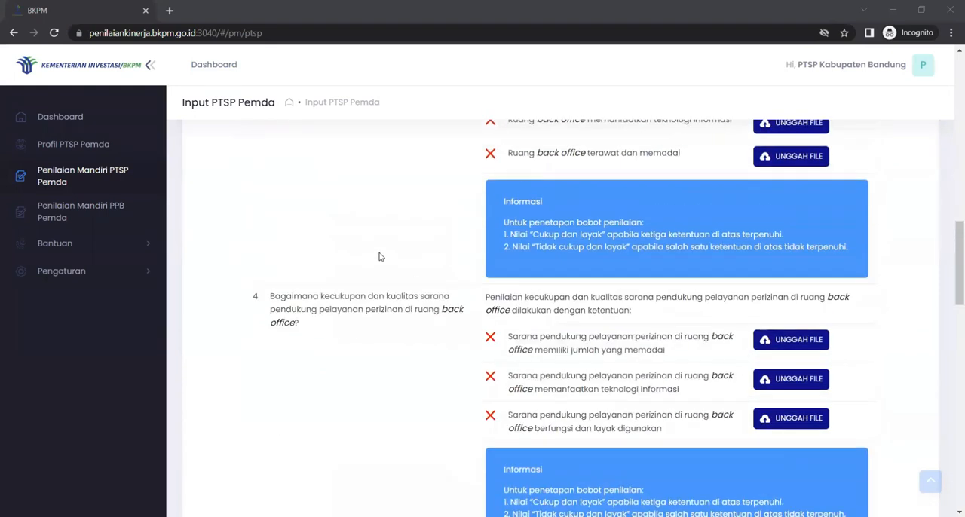
scroll(380, 257, "down", 5)
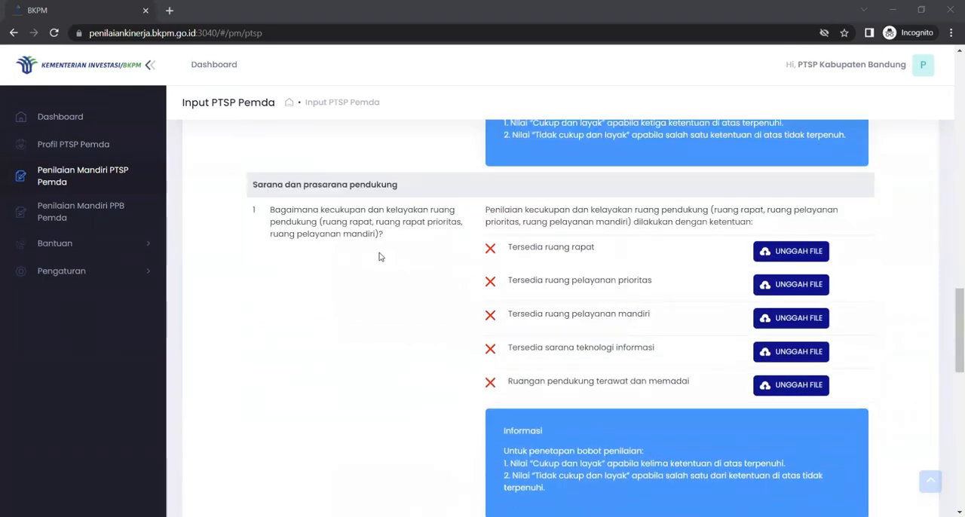
scroll(386, 279, "down", 2)
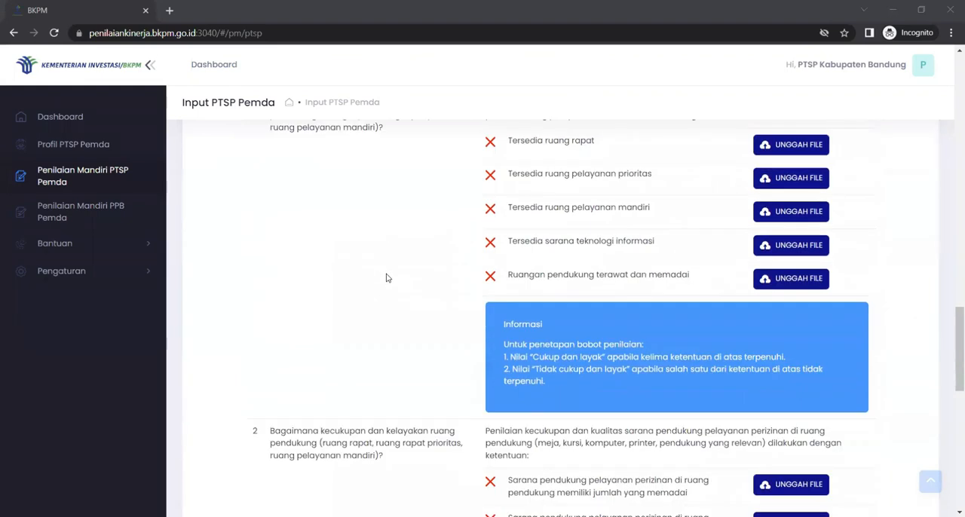
scroll(386, 278, "down", 2)
scroll(386, 278, "up", 12)
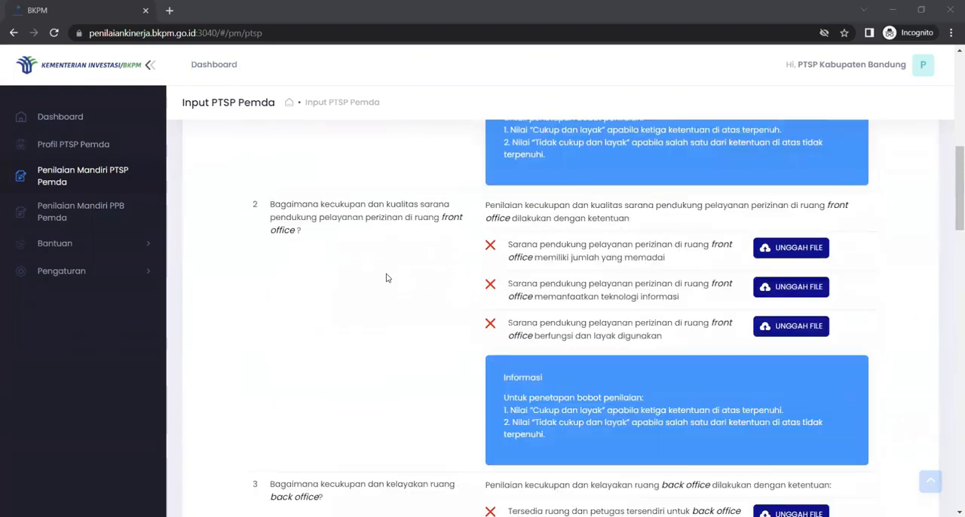
scroll(386, 278, "up", 10)
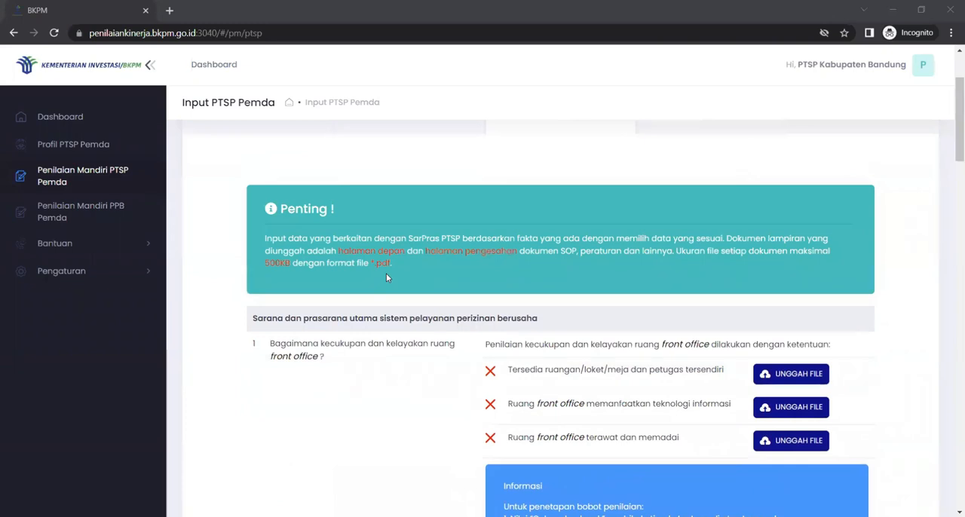
scroll(385, 275, "down", 3)
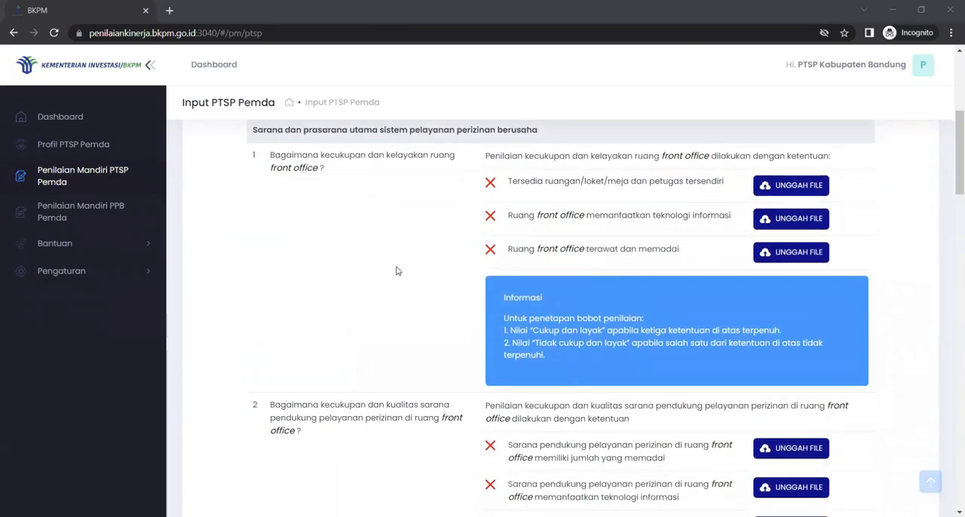
scroll(397, 271, "up", 1)
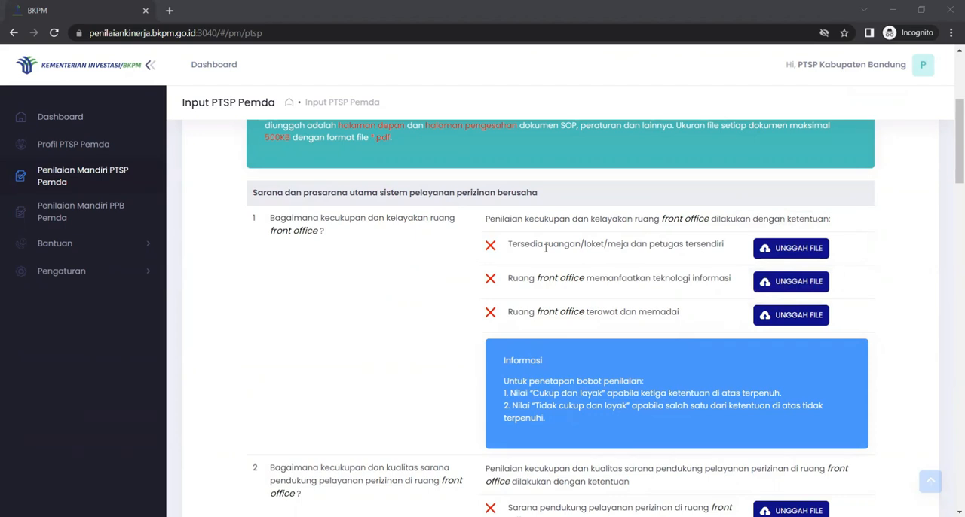
left_click(795, 256)
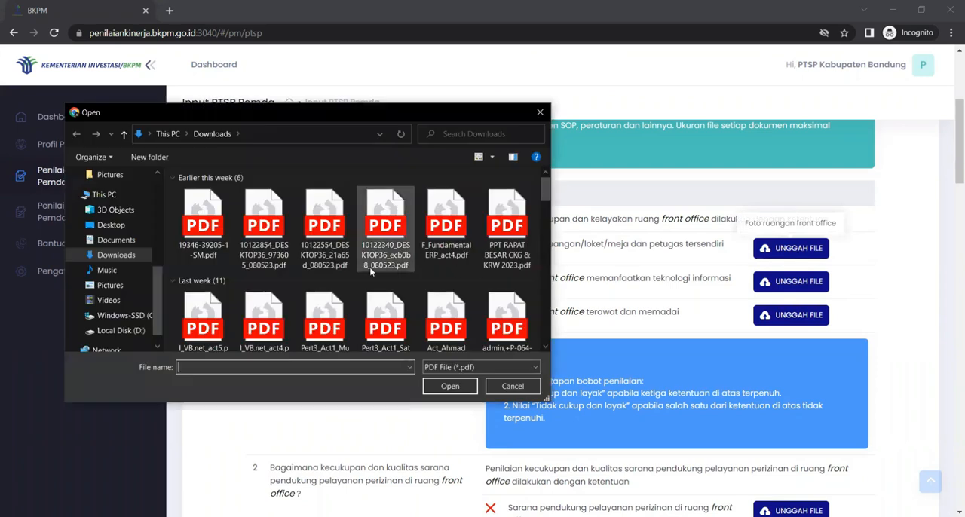
left_click(205, 233)
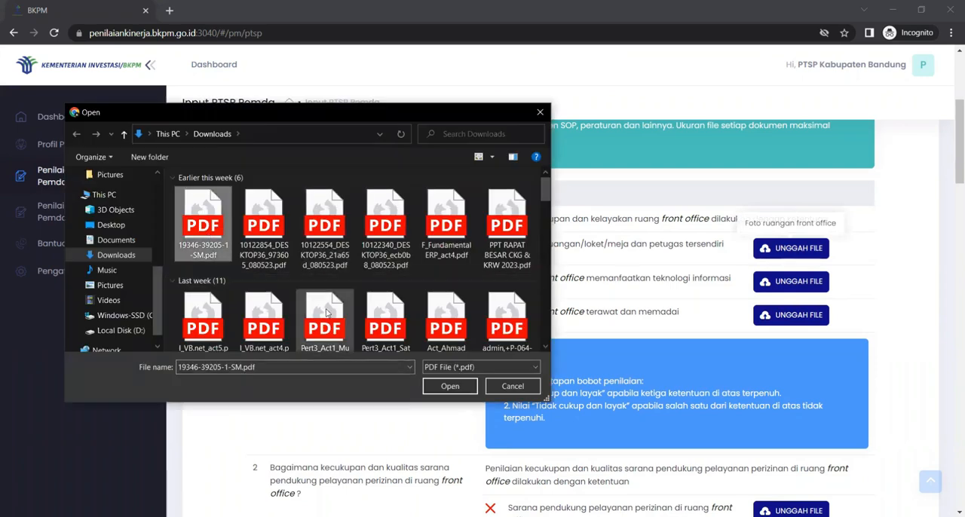
left_click(445, 386)
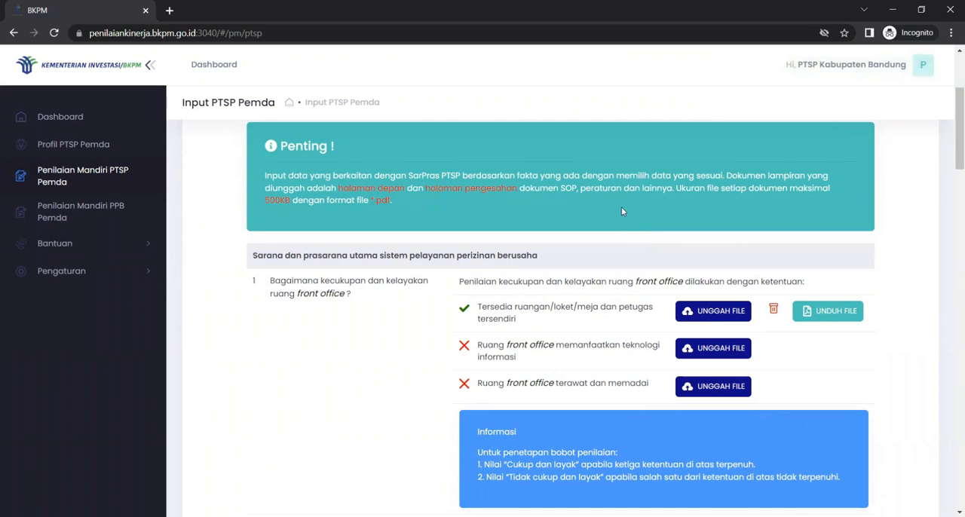
Step: Examine the scoring information and the remaining Sarana dan Prasarana criteria through to the information facilities question
scroll(622, 211, "down", 1)
scroll(678, 212, "up", 1)
scroll(560, 322, "down", 2)
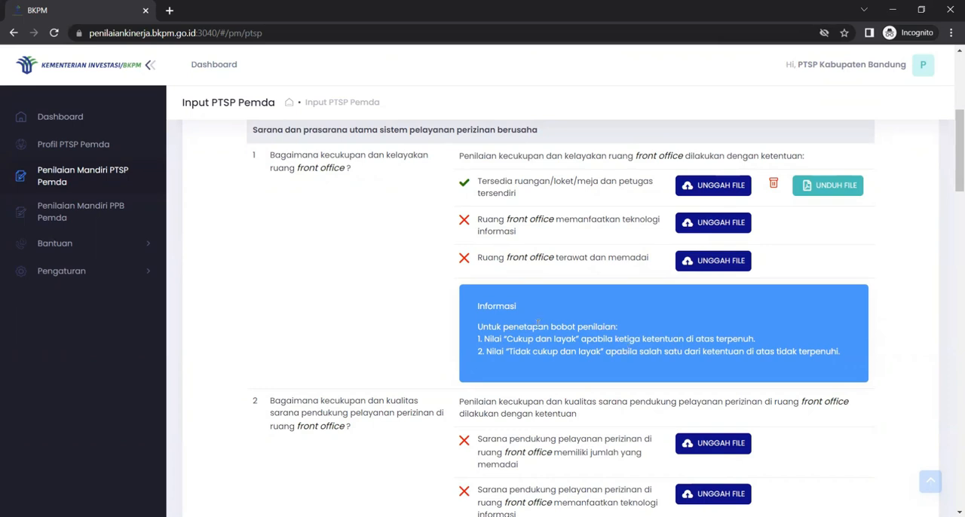
scroll(554, 347, "down", 5)
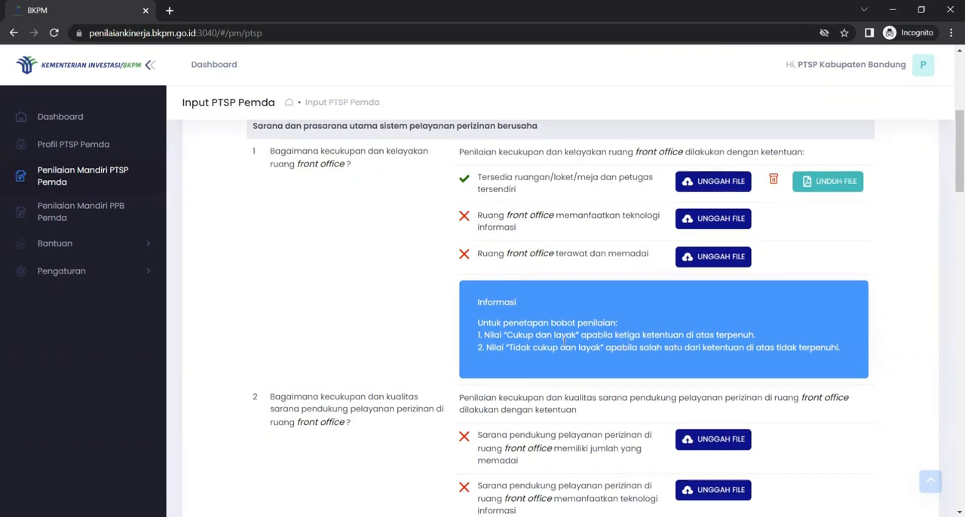
scroll(563, 345, "down", 9)
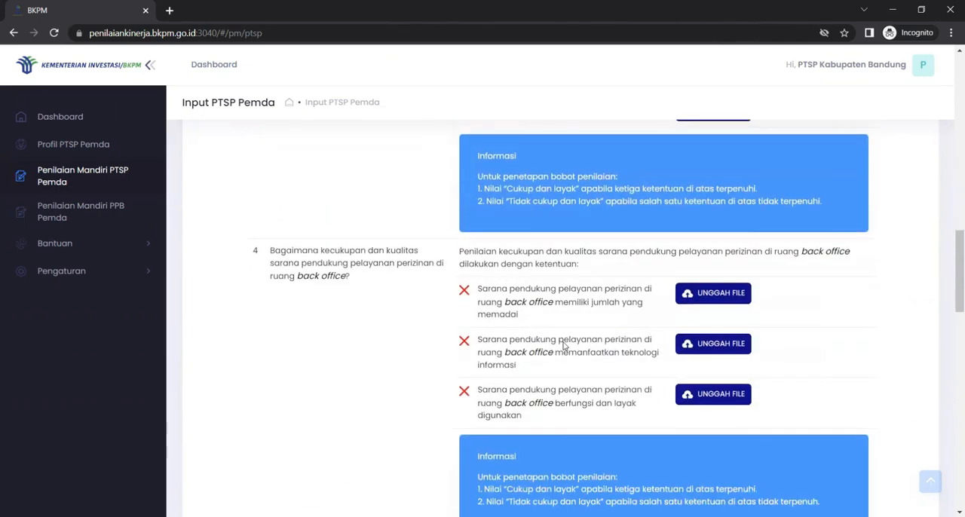
scroll(562, 345, "down", 10)
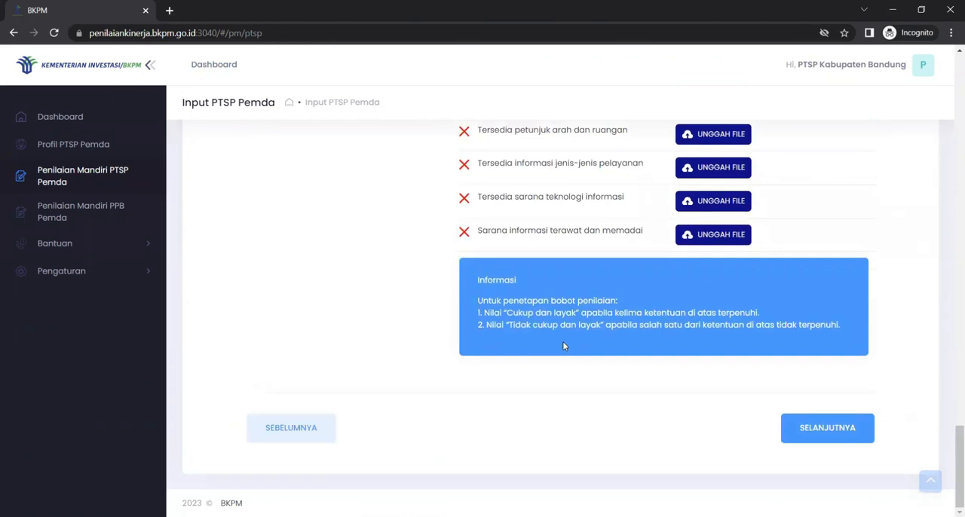
scroll(562, 345, "up", 2)
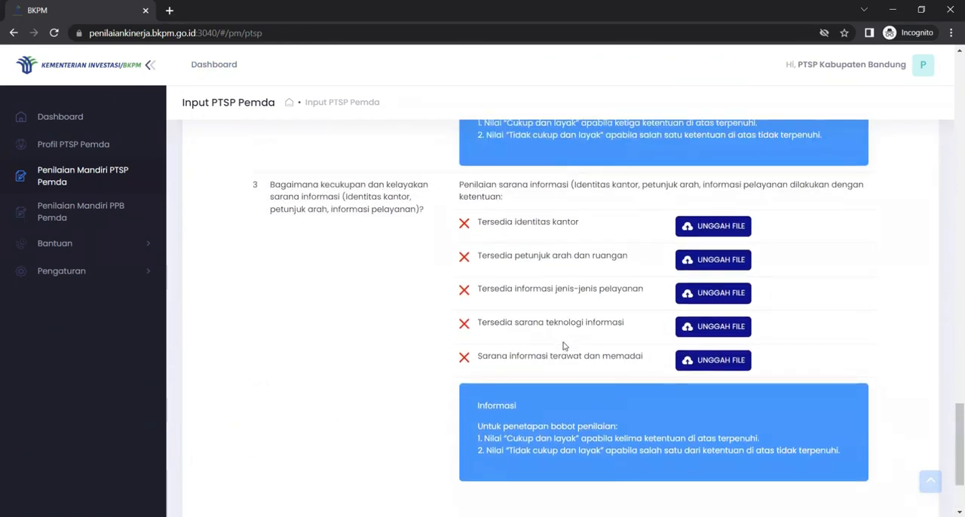
scroll(562, 345, "down", 2)
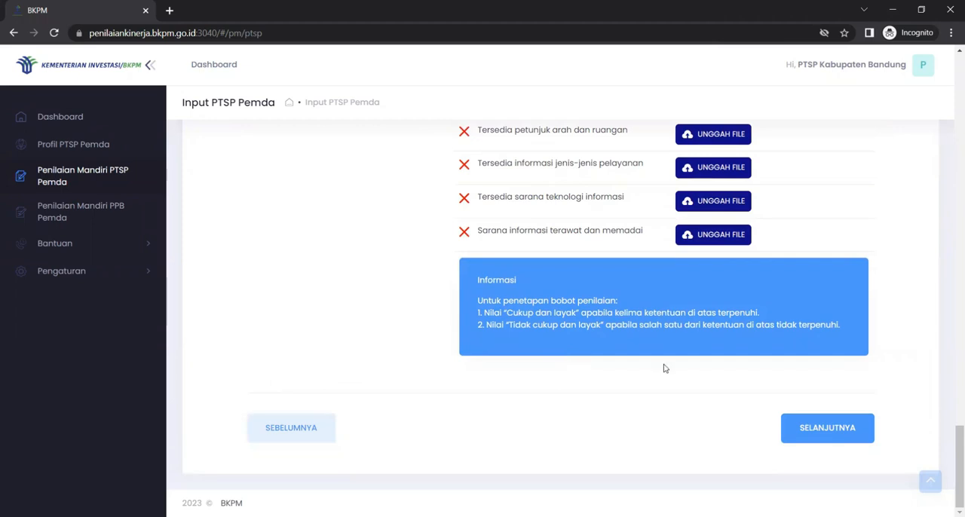
Step: Proceed to the Implementasi OSS assessment and review its SOP availability and Implementasi criteria
left_click(813, 429)
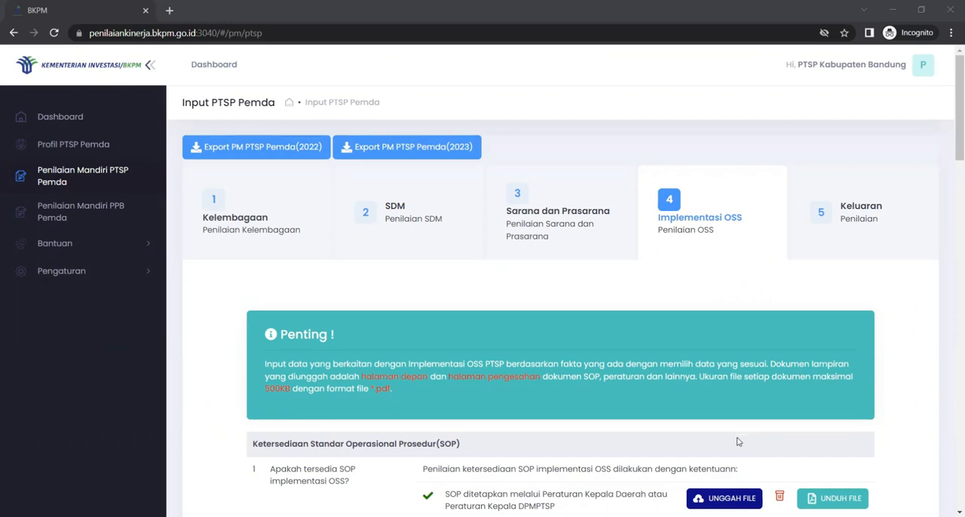
scroll(738, 443, "down", 3)
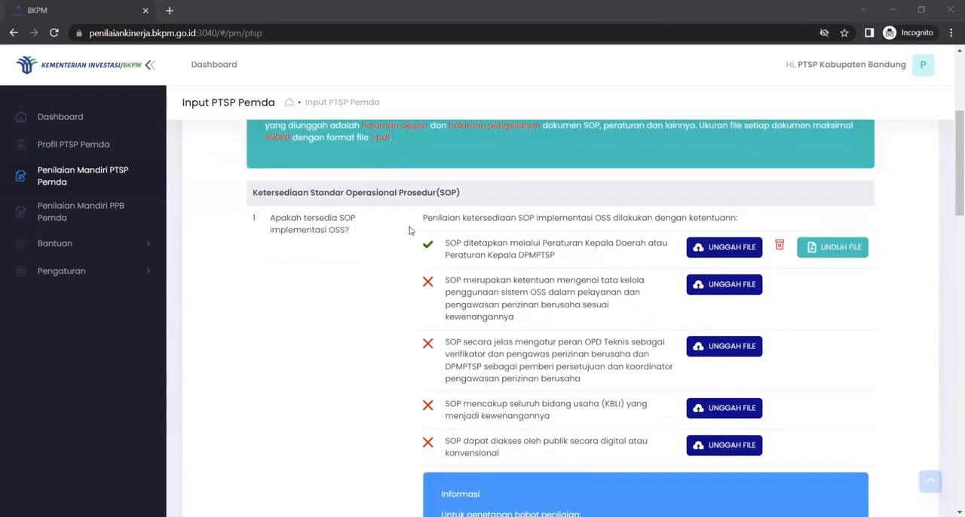
scroll(442, 327, "down", 3)
scroll(442, 327, "down", 9)
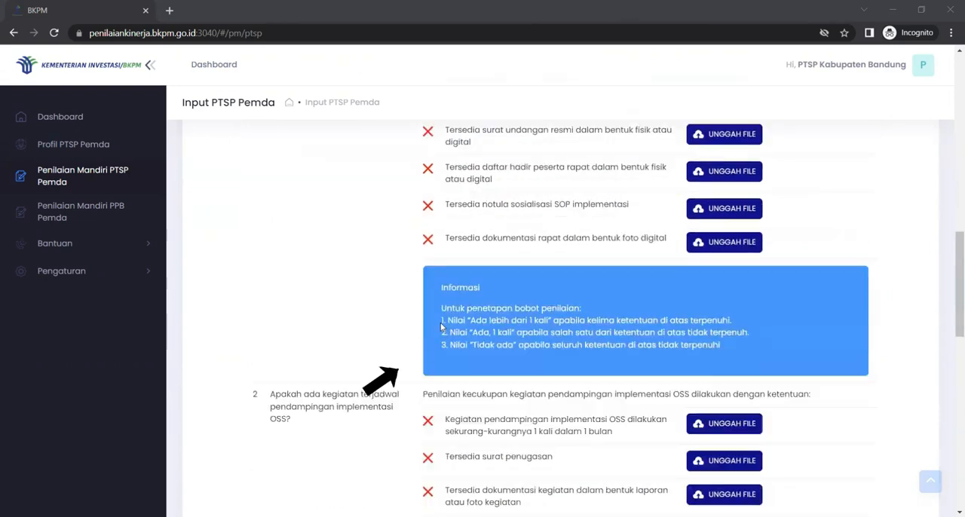
scroll(442, 327, "up", 15)
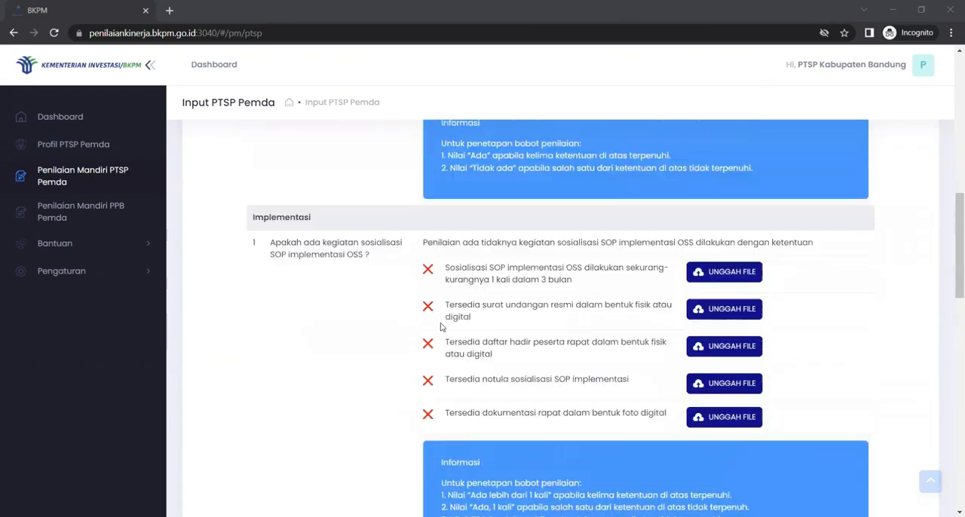
scroll(441, 327, "up", 2)
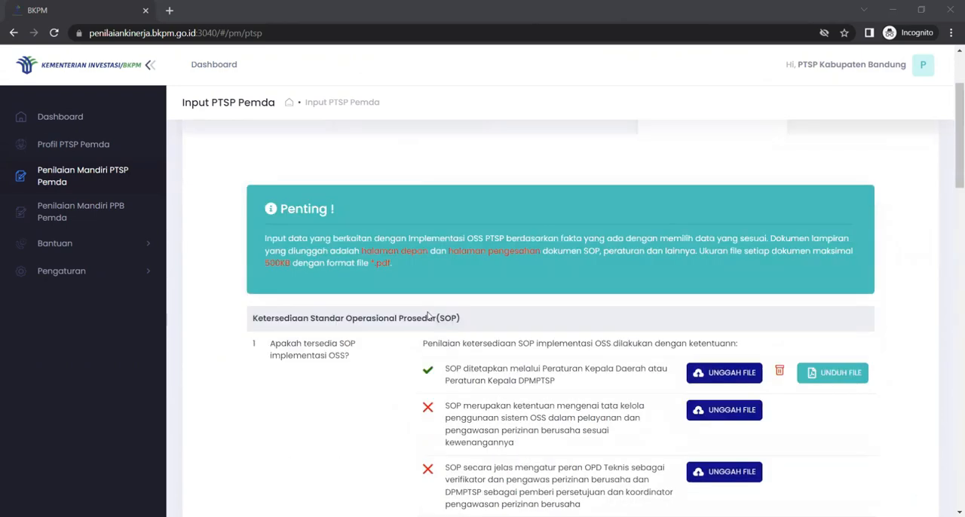
scroll(439, 367, "down", 2)
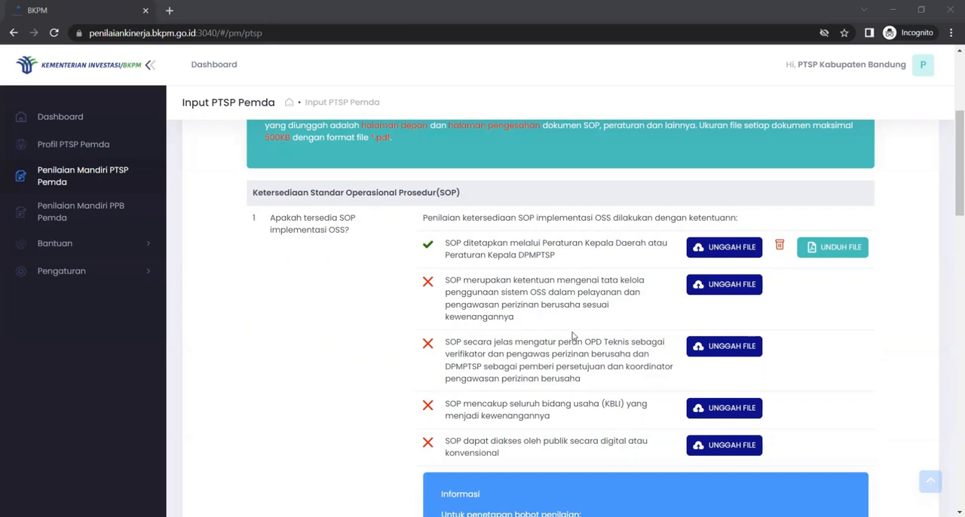
left_click(730, 288)
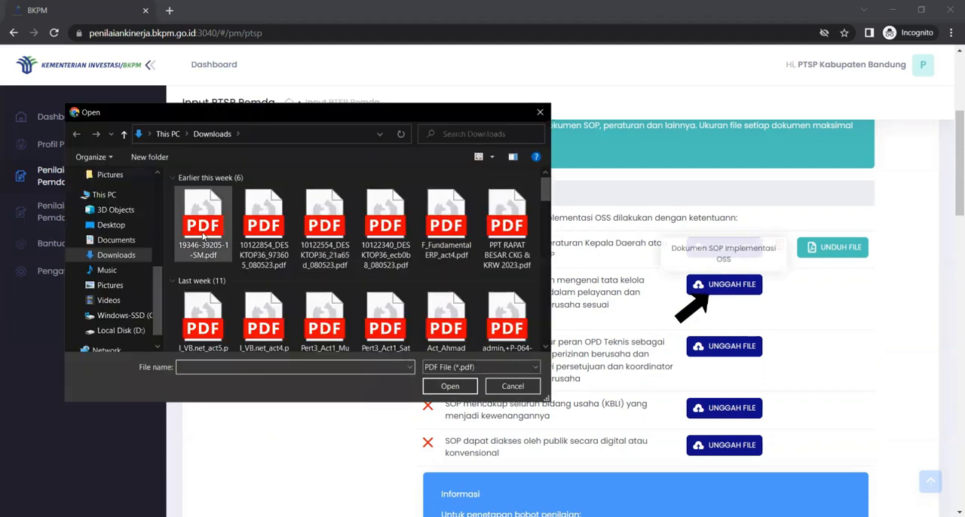
left_click(203, 226)
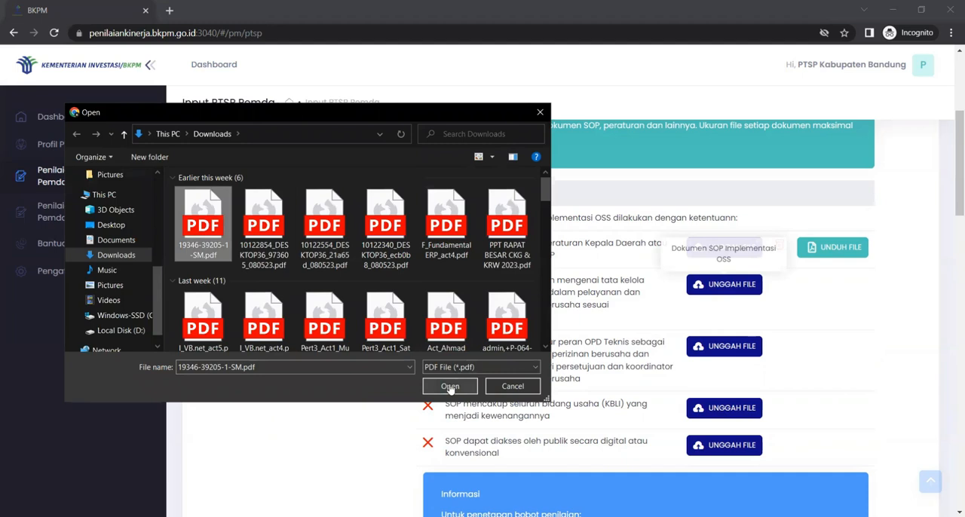
left_click(450, 386)
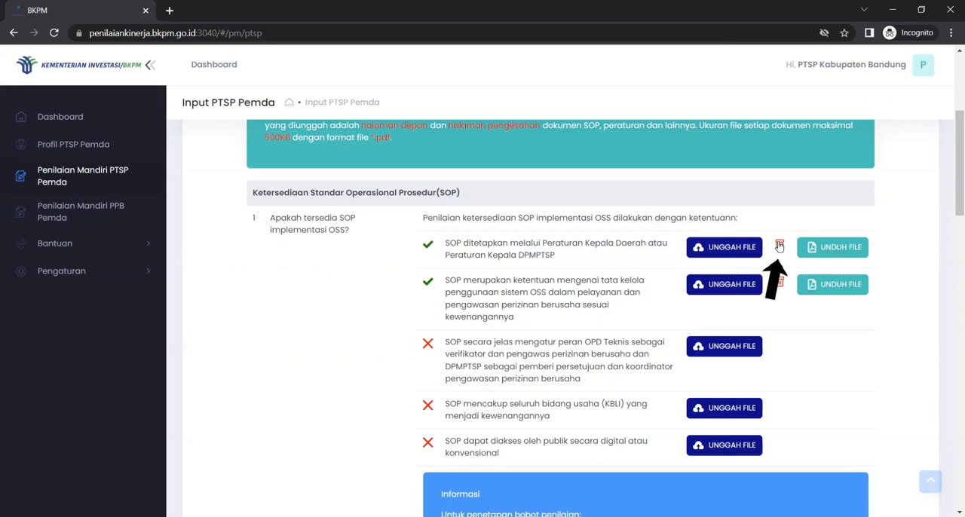
scroll(559, 355, "down", 2)
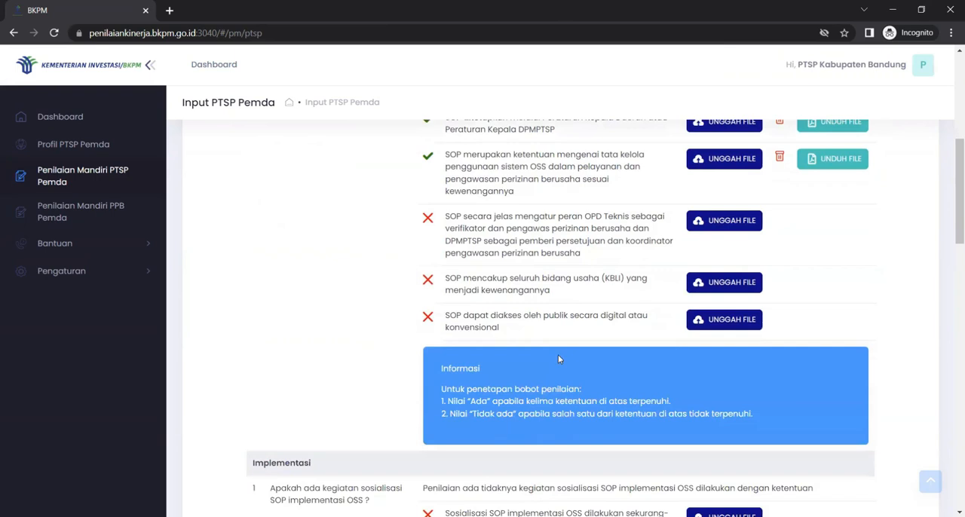
Step: Review the remaining SOP and Implementasi criteria of the Implementasi OSS assessment and proceed to the Keluaran assessment
scroll(559, 355, "up", 1)
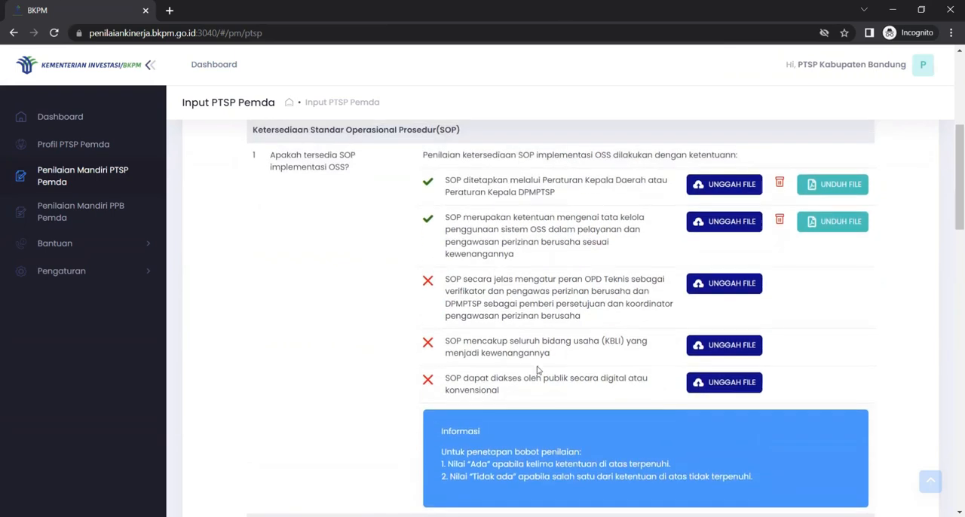
scroll(538, 369, "down", 3)
scroll(538, 370, "down", 3)
scroll(538, 370, "up", 7)
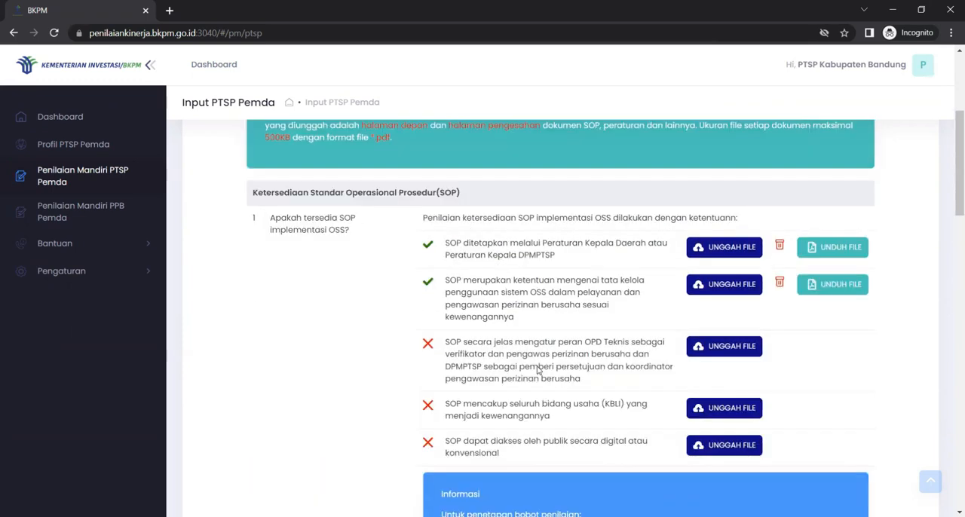
scroll(538, 370, "down", 1)
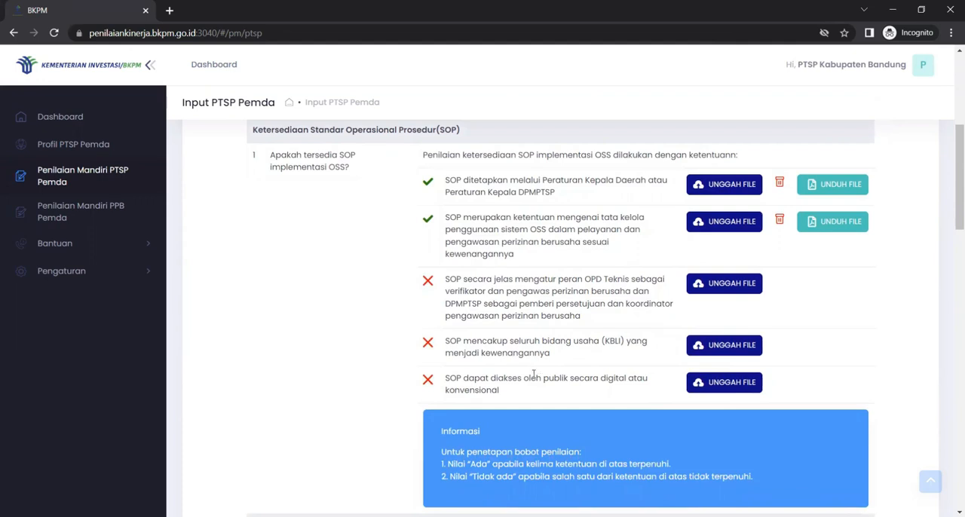
scroll(561, 400, "down", 15)
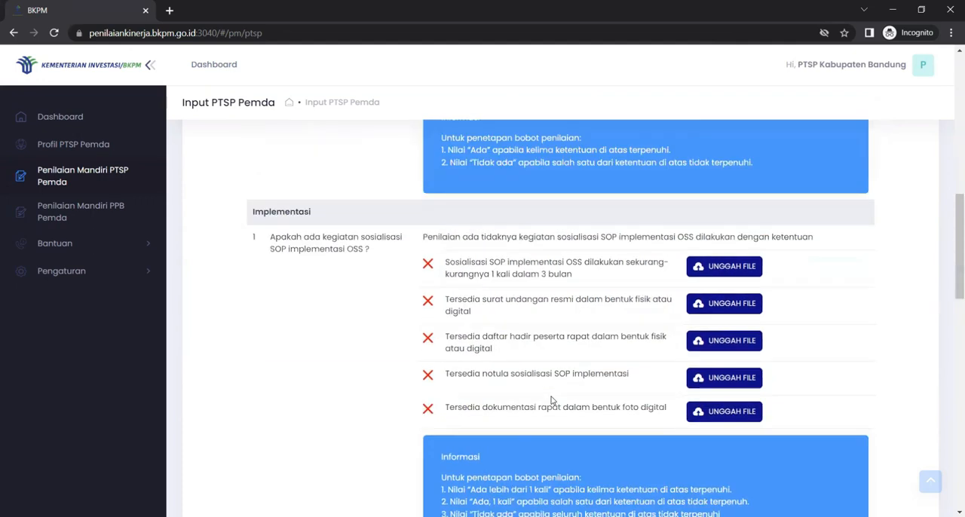
scroll(551, 400, "down", 6)
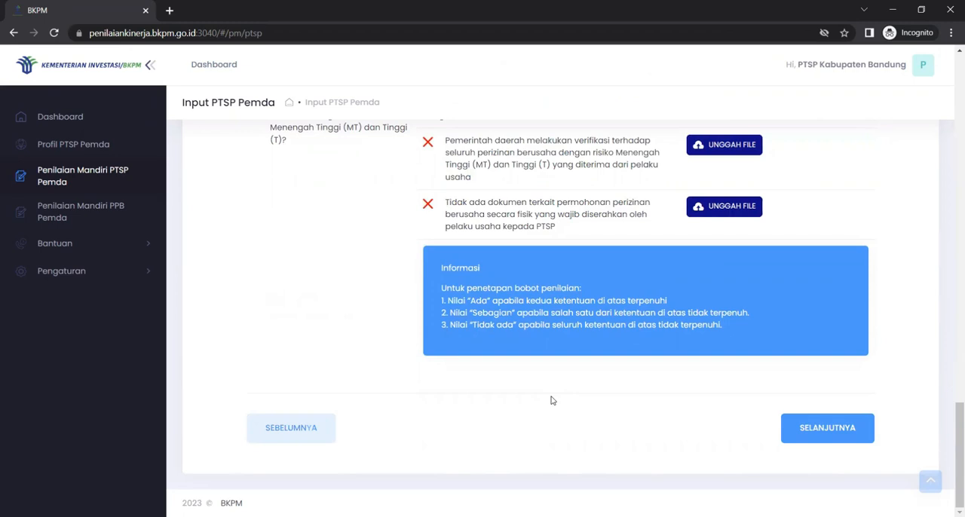
left_click(791, 424)
scroll(829, 430, "up", 5)
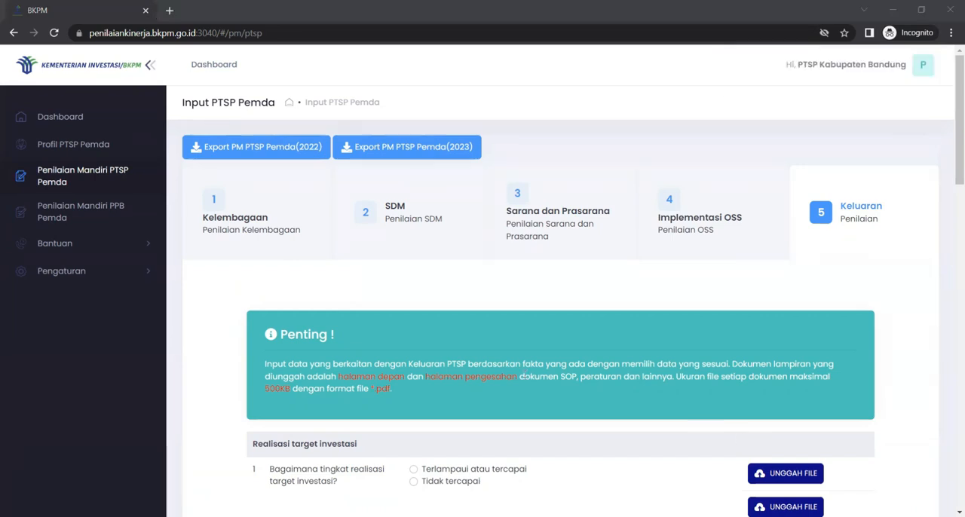
Step: Examine the Keluaran criteria on investment target realization, DAK absorption, labour absorption and UMK partnership facilitation
scroll(521, 377, "down", 2)
scroll(524, 374, "up", 2)
scroll(520, 369, "down", 4)
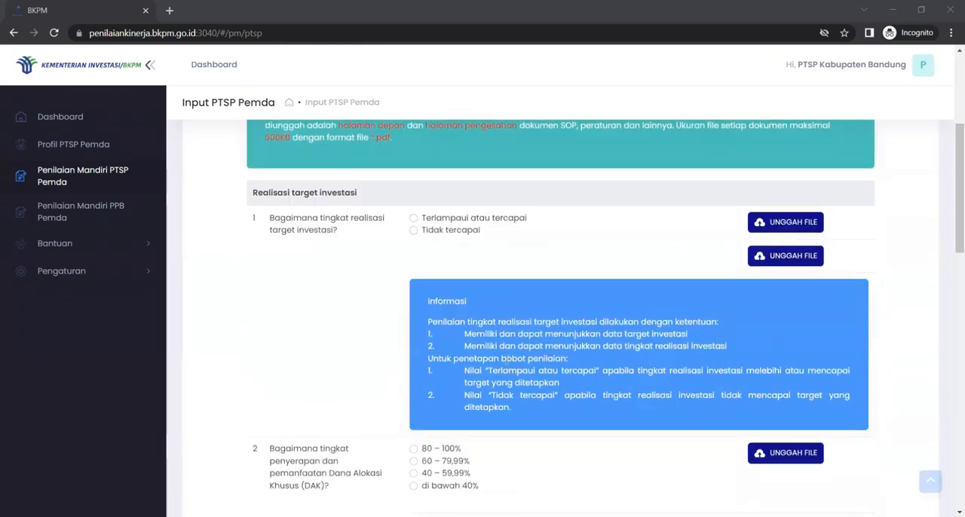
scroll(339, 278, "down", 4)
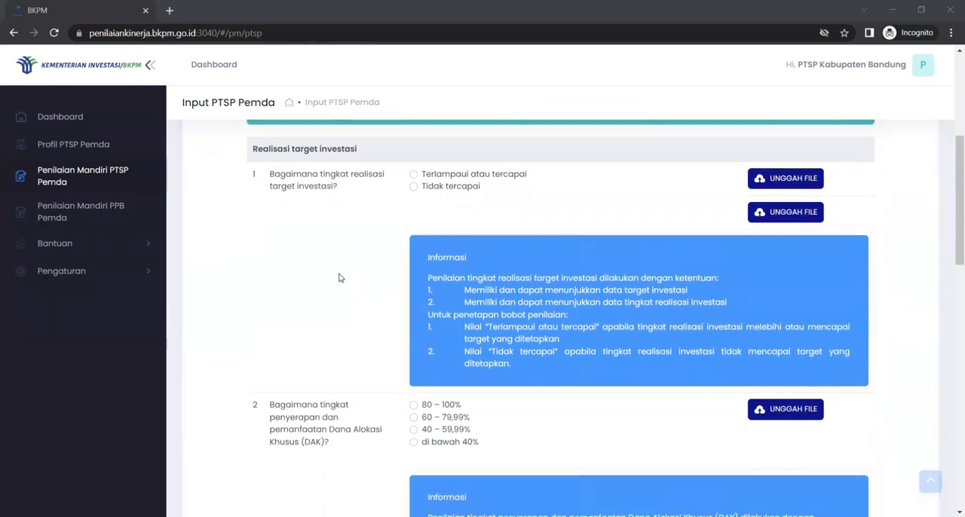
scroll(339, 278, "down", 5)
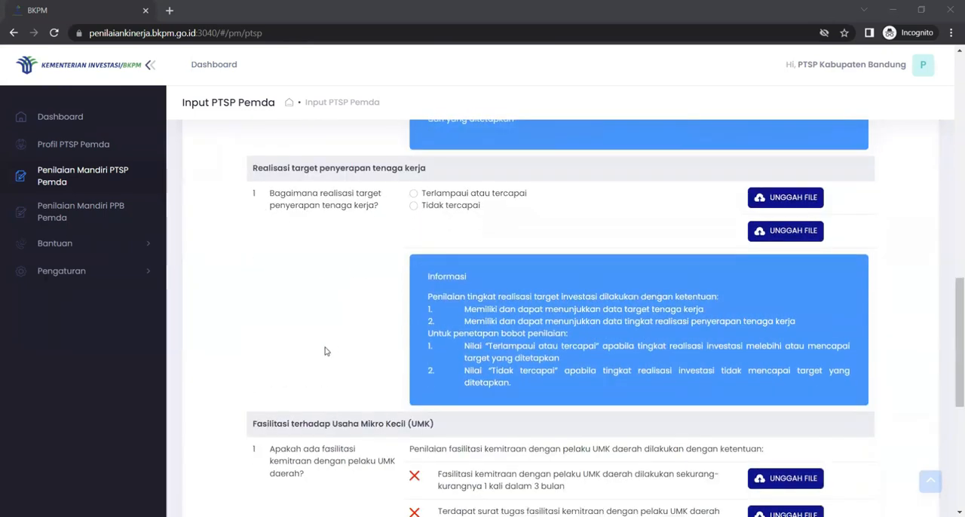
scroll(315, 349, "down", 4)
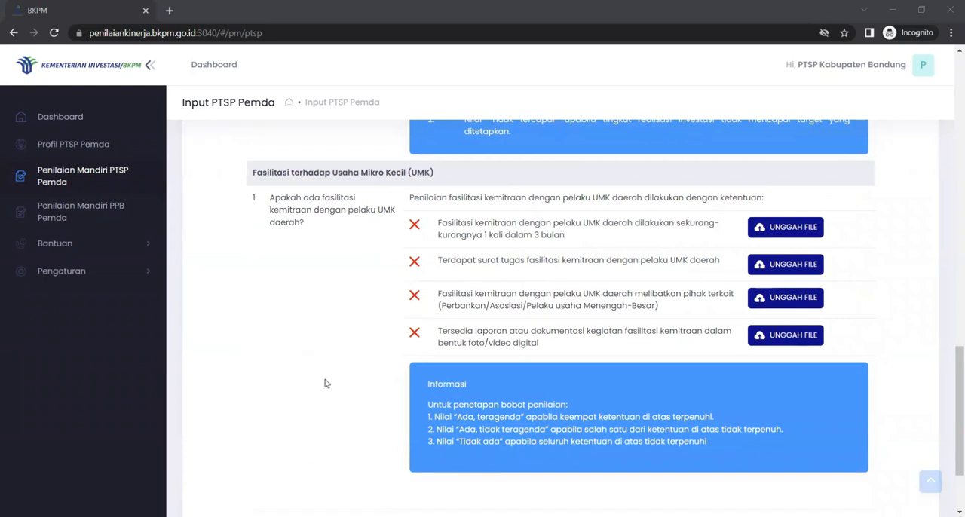
scroll(325, 383, "down", 2)
scroll(325, 383, "up", 10)
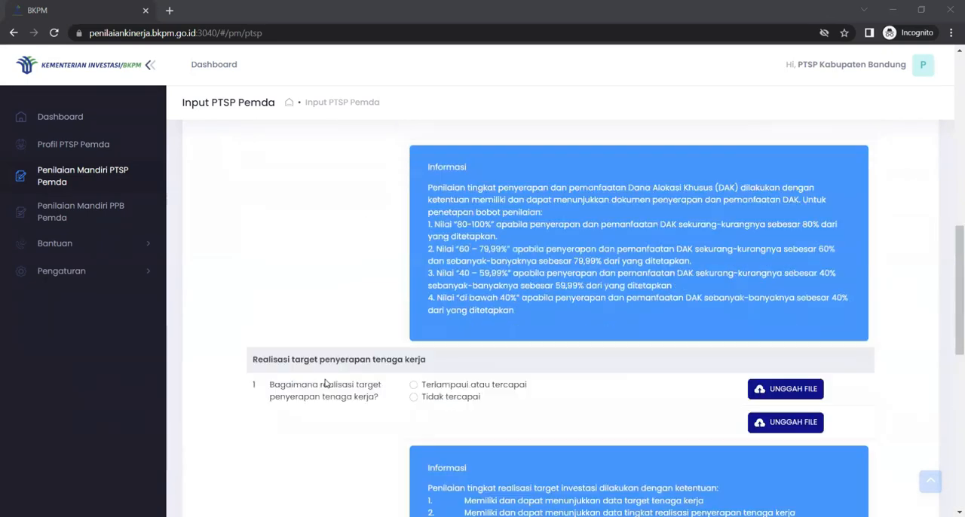
scroll(325, 384, "up", 6)
scroll(325, 384, "down", 3)
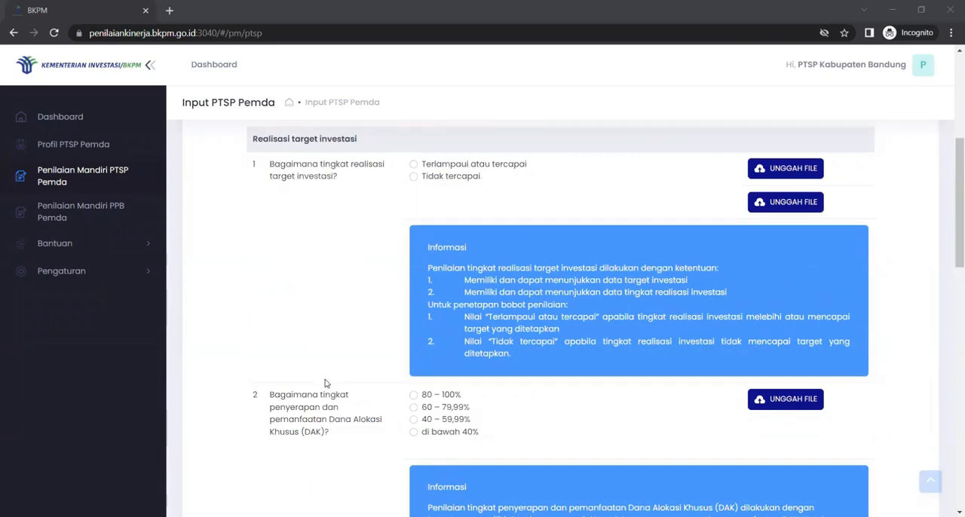
Step: Try both answers for the investment target realization level and settle on "Terlampaui atau tercapai"
scroll(325, 384, "up", 1)
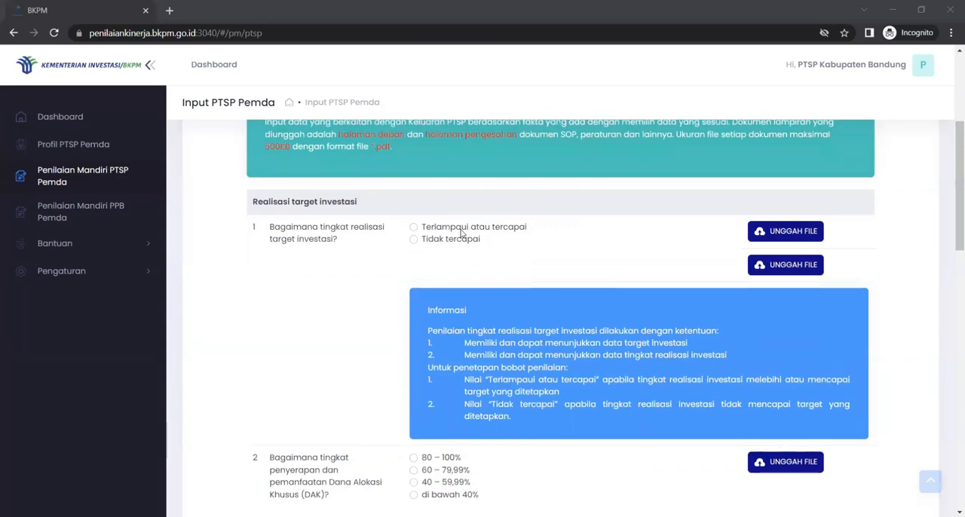
left_click(416, 228)
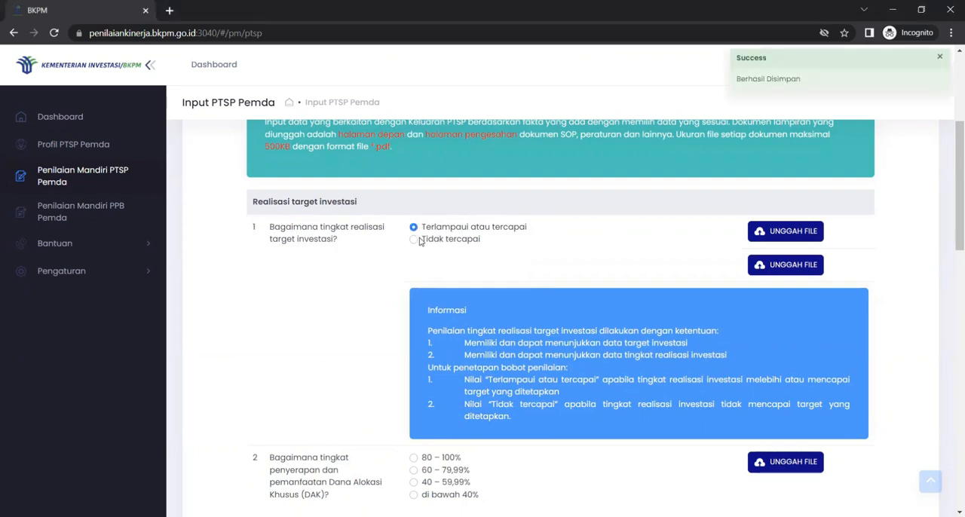
left_click(415, 241)
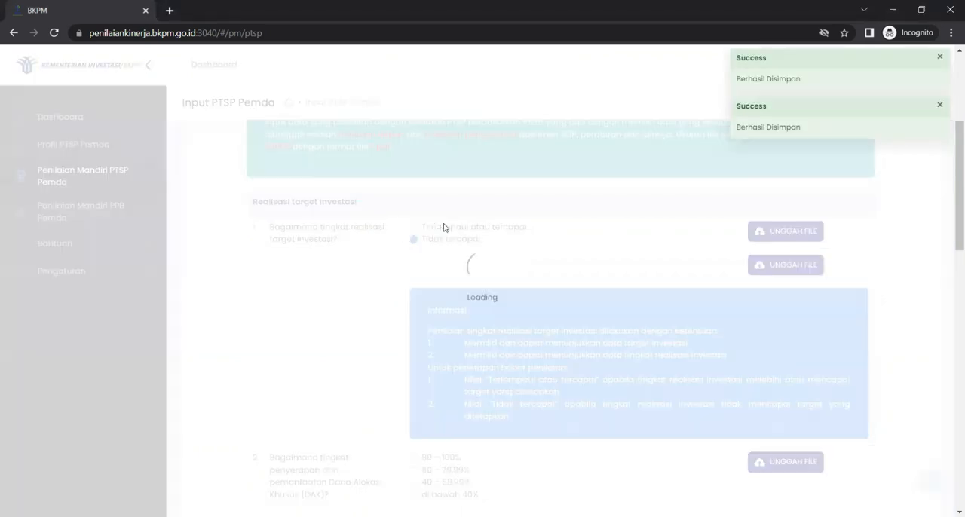
left_click(443, 227)
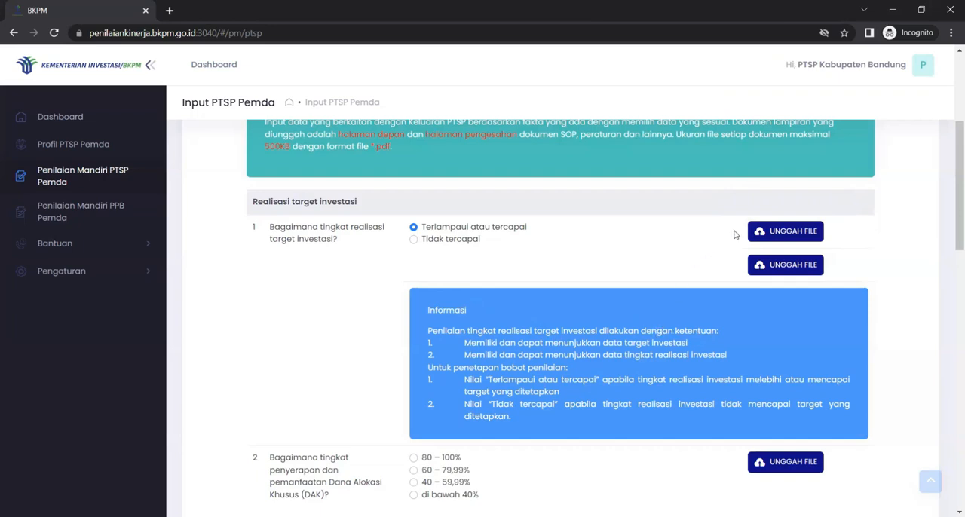
left_click(786, 232)
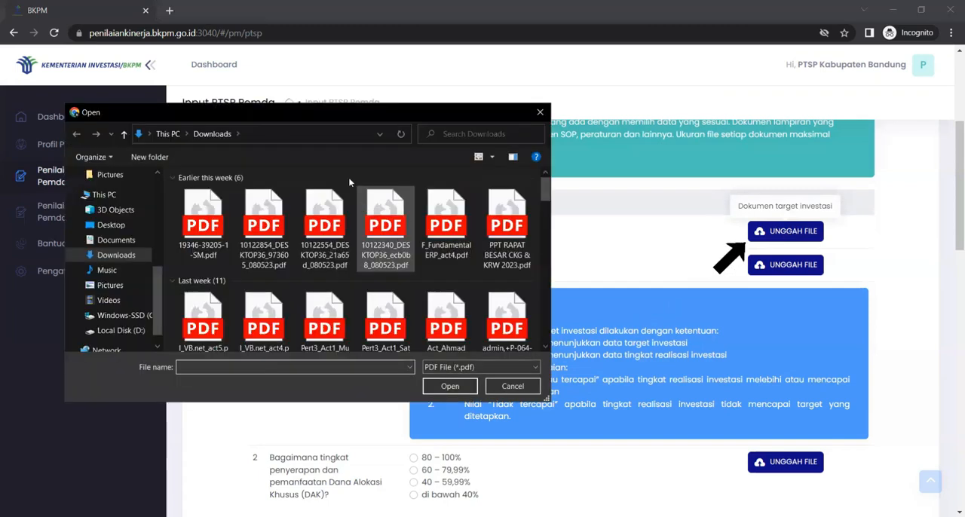
left_click(203, 226)
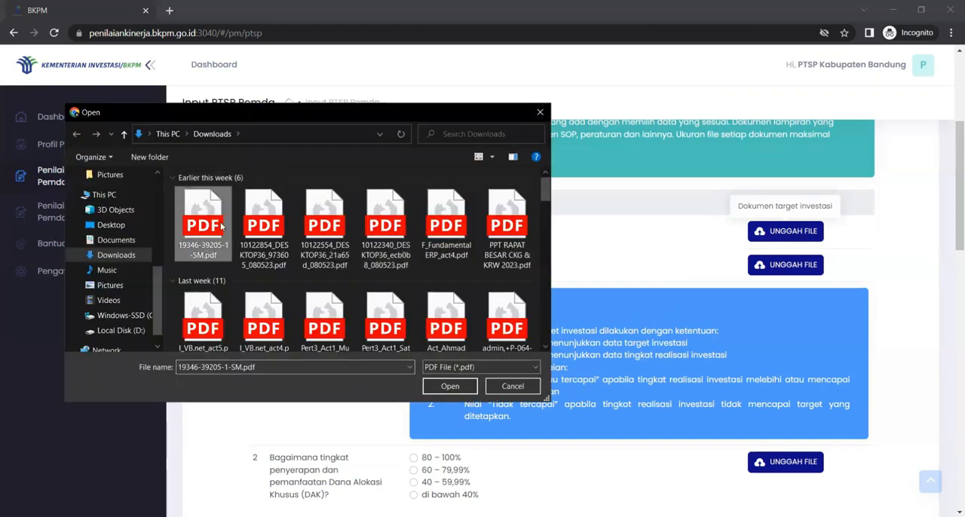
left_click(449, 386)
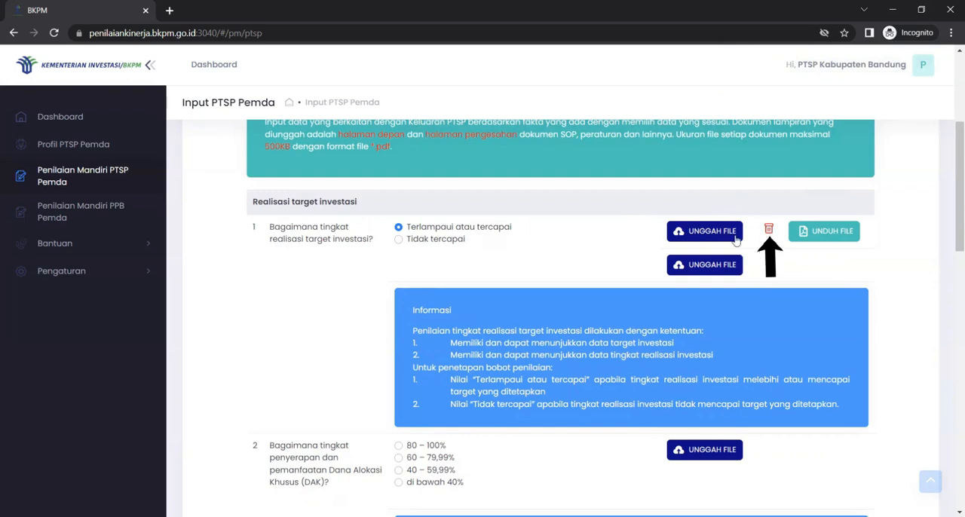
Step: Review the Keluaran questions and their scoring information from Realisasi target investasi through to Fasilitasi terhadap Usaha Mikro Kecil (UMK)
scroll(501, 344, "down", 1)
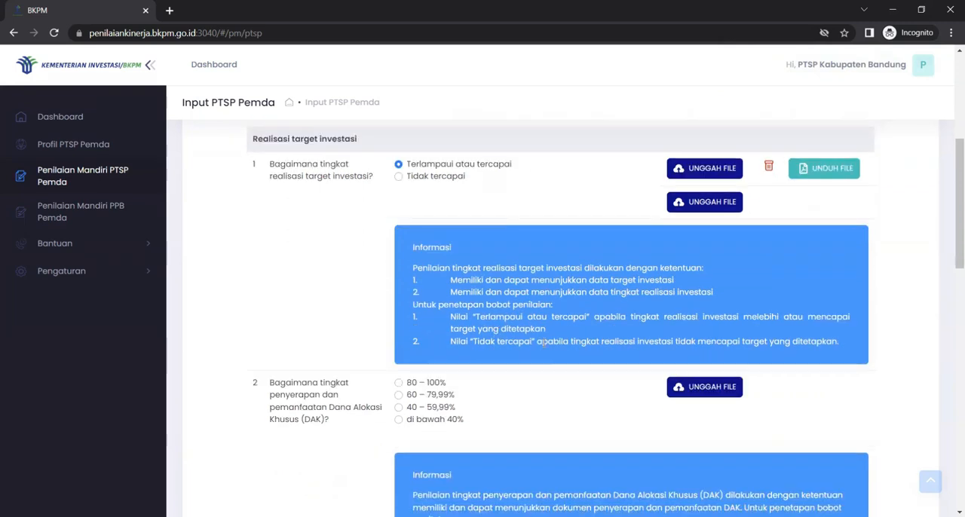
scroll(544, 343, "up", 1)
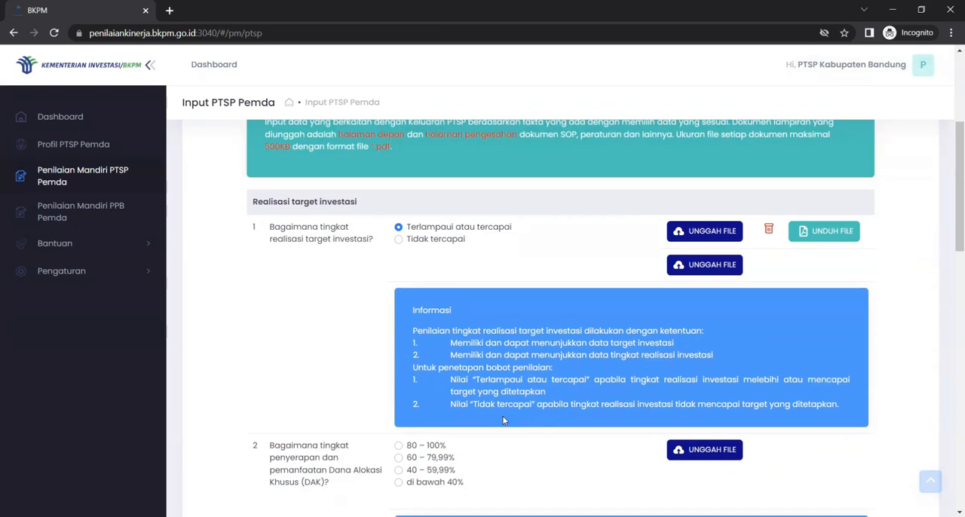
scroll(491, 428, "down", 3)
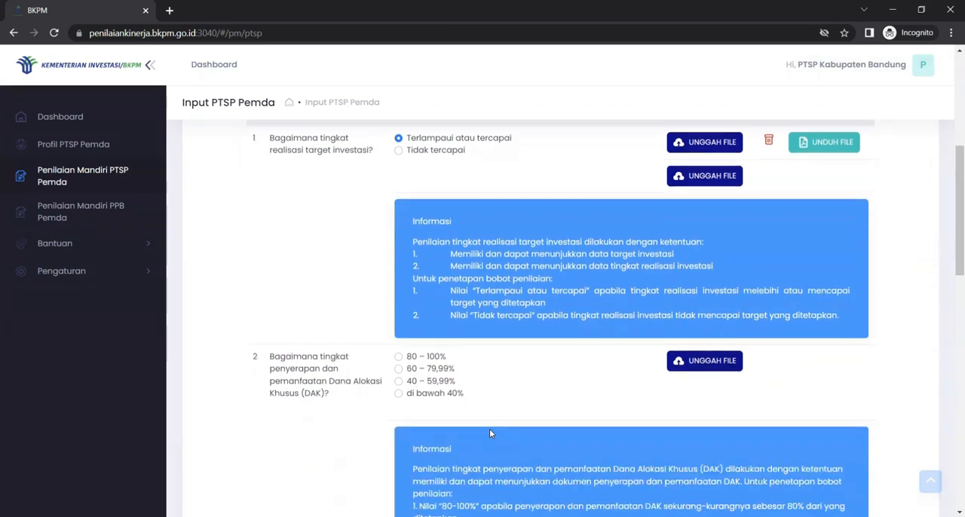
scroll(488, 430, "up", 3)
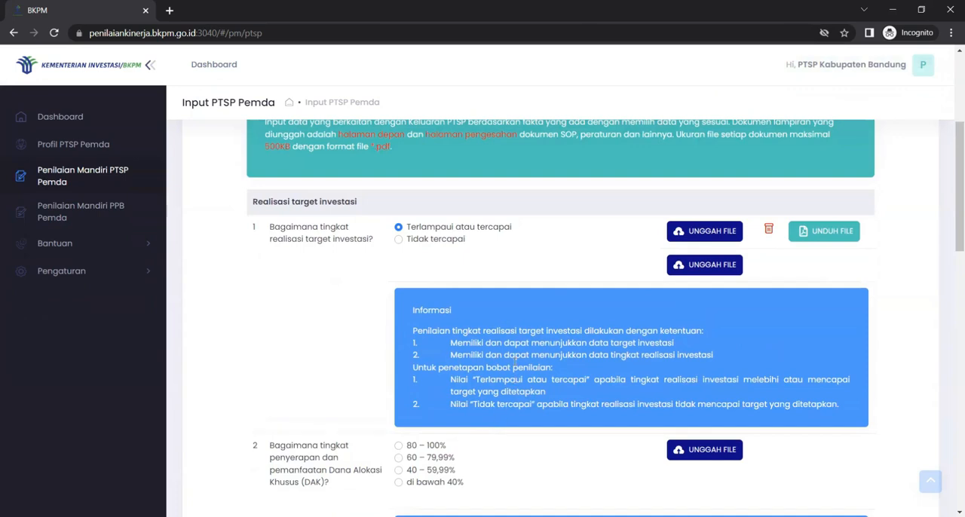
scroll(528, 400, "down", 5)
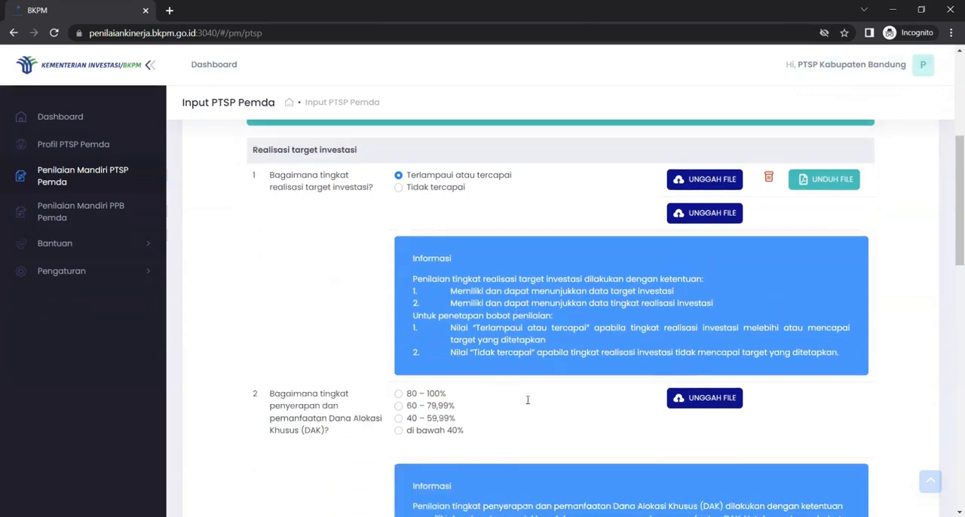
scroll(527, 400, "down", 4)
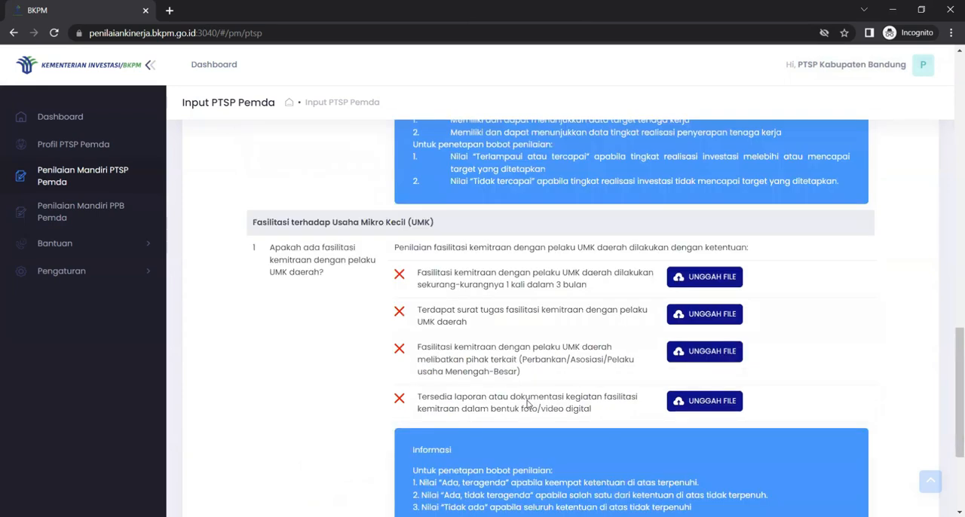
scroll(527, 405, "down", 3)
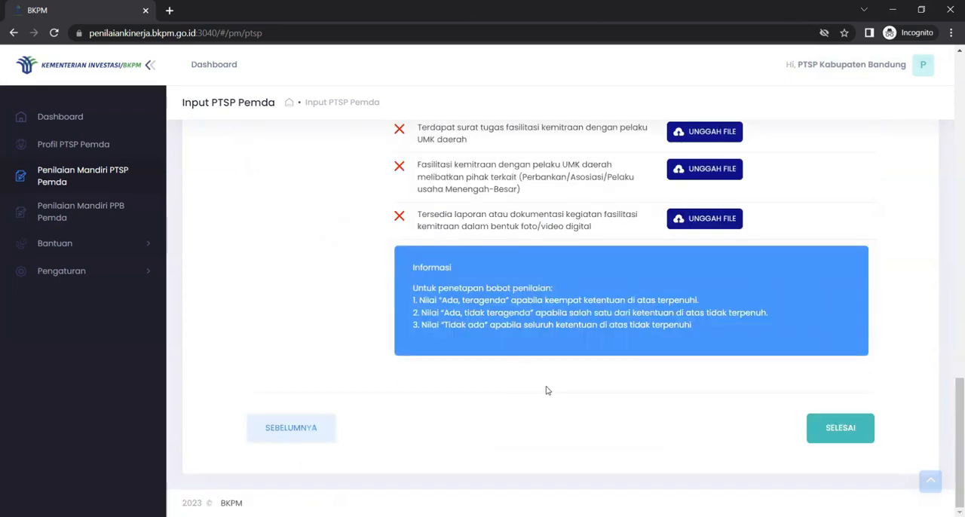
scroll(547, 391, "up", 20)
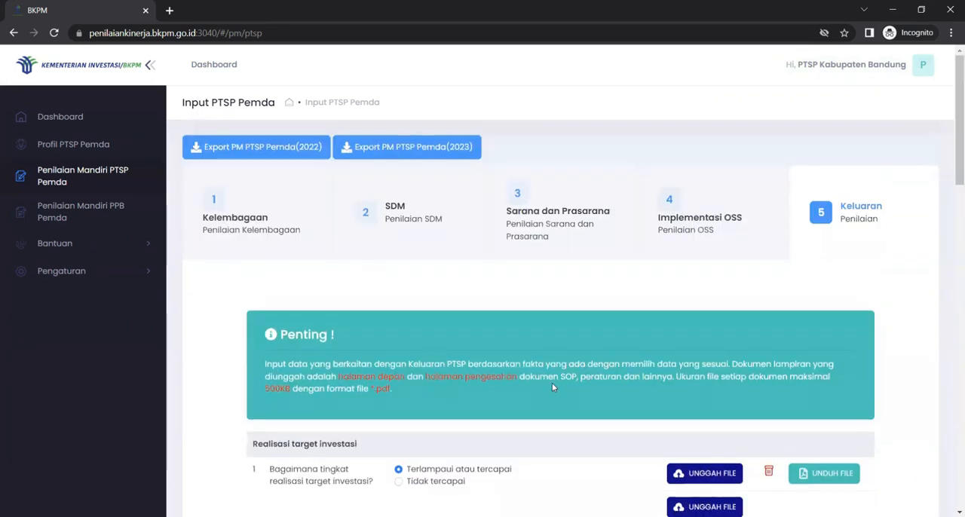
scroll(571, 413, "down", 5)
scroll(571, 413, "down", 15)
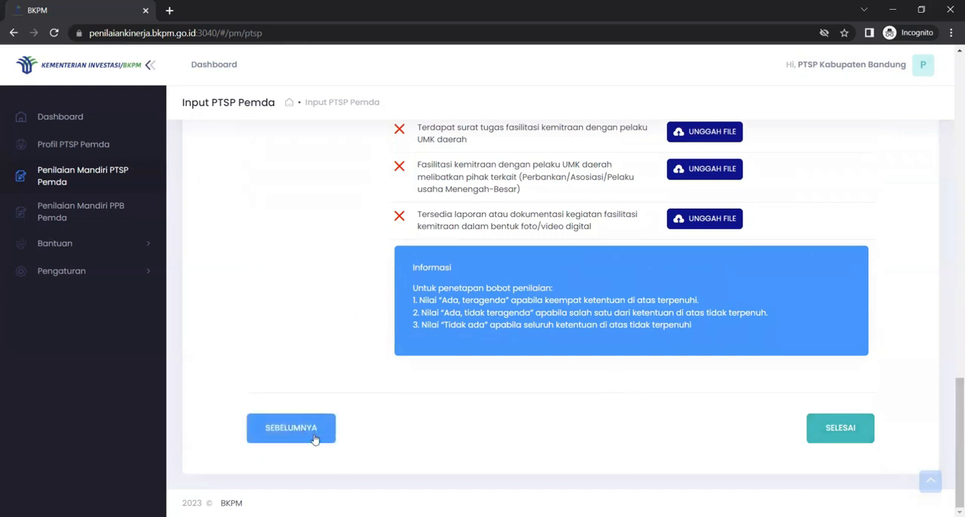
scroll(561, 436, "up", 3)
scroll(561, 436, "up", 10)
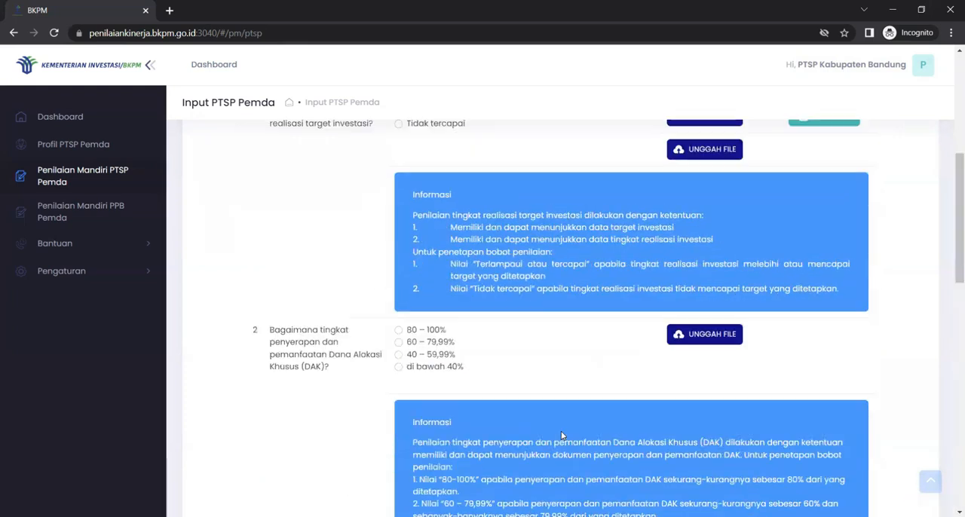
scroll(561, 436, "up", 1)
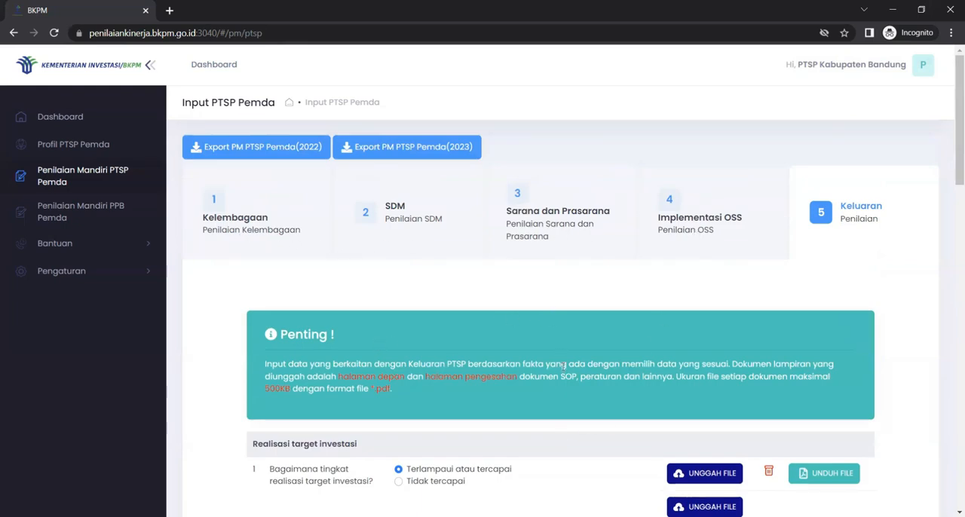
Step: Finish the Penilaian Mandiri PTSP Pemda from the end of the Keluaran section and dismiss the profile reminder
left_click_drag(951, 113, 951, 466)
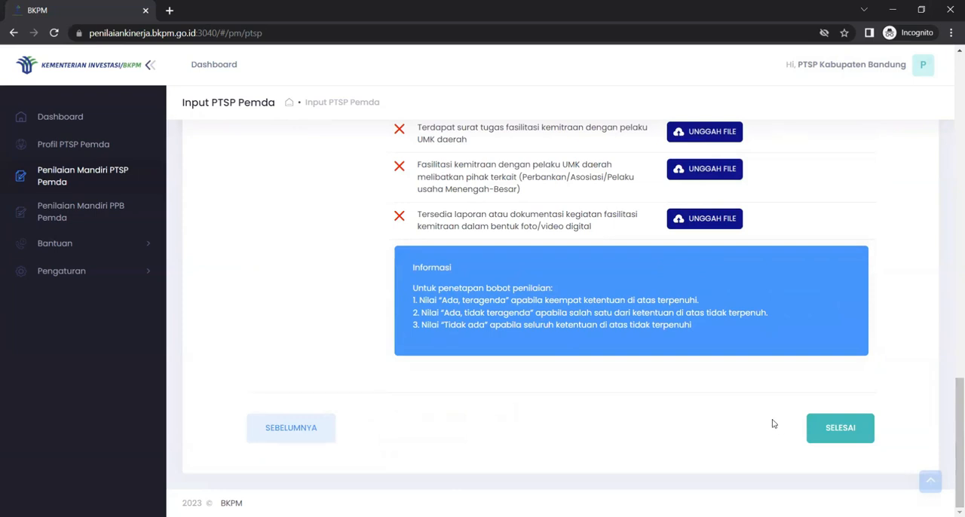
left_click(842, 432)
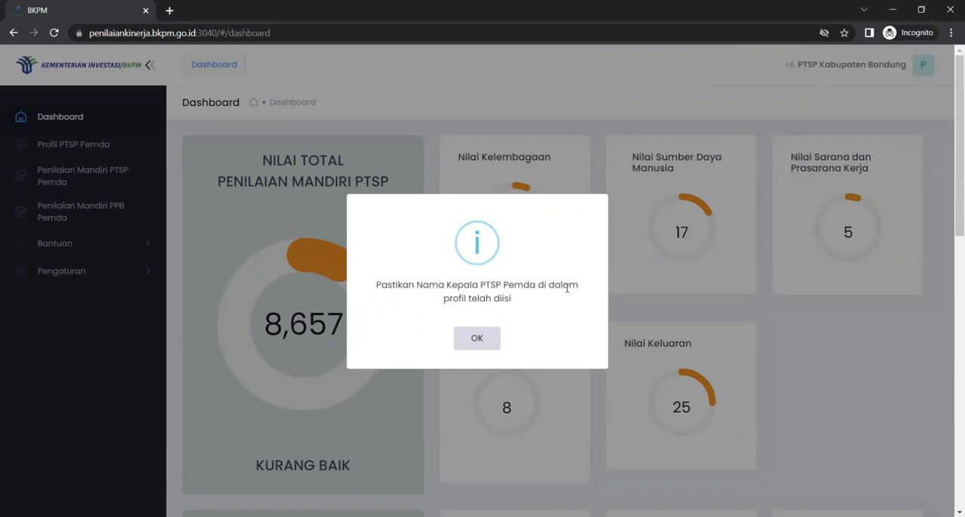
left_click(486, 338)
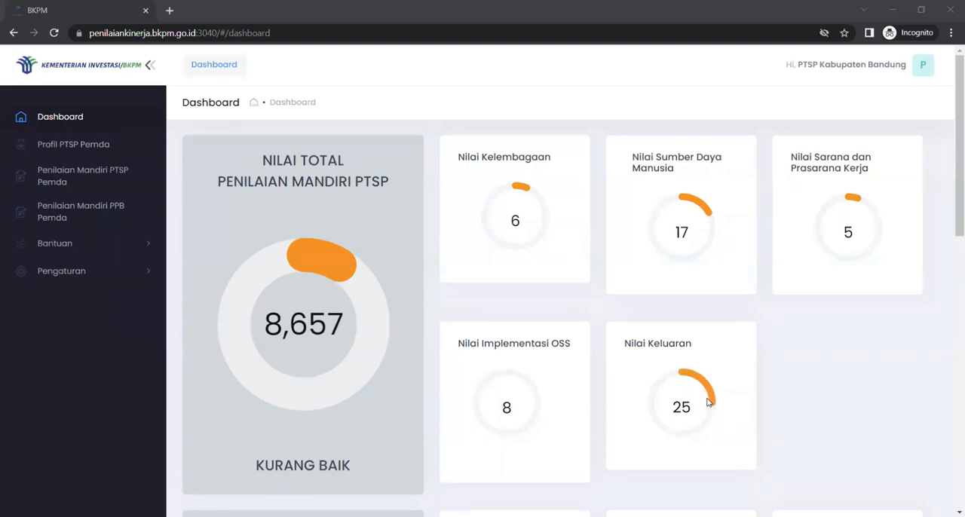
Step: Open the Penilaian Mandiri PPB Pemda assessment and dismiss the notice about the assessment period
left_click(65, 215)
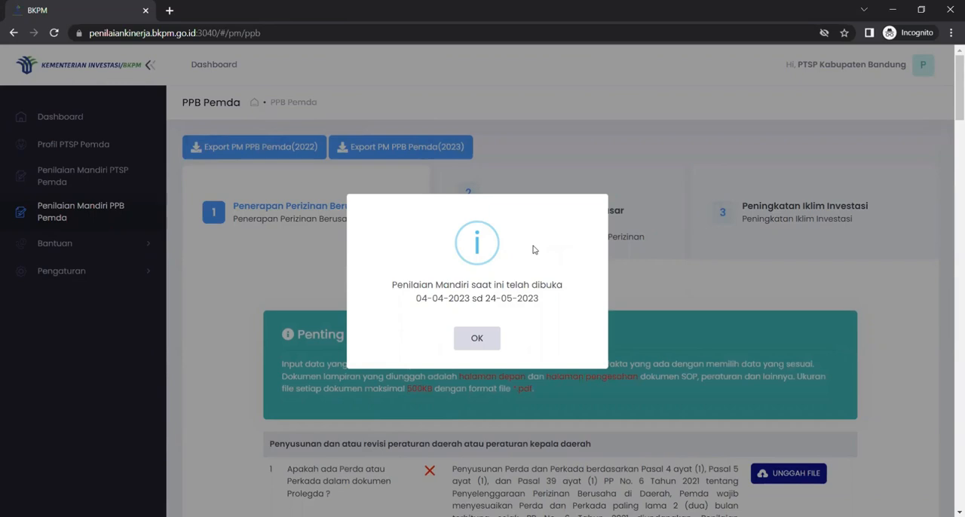
left_click(477, 339)
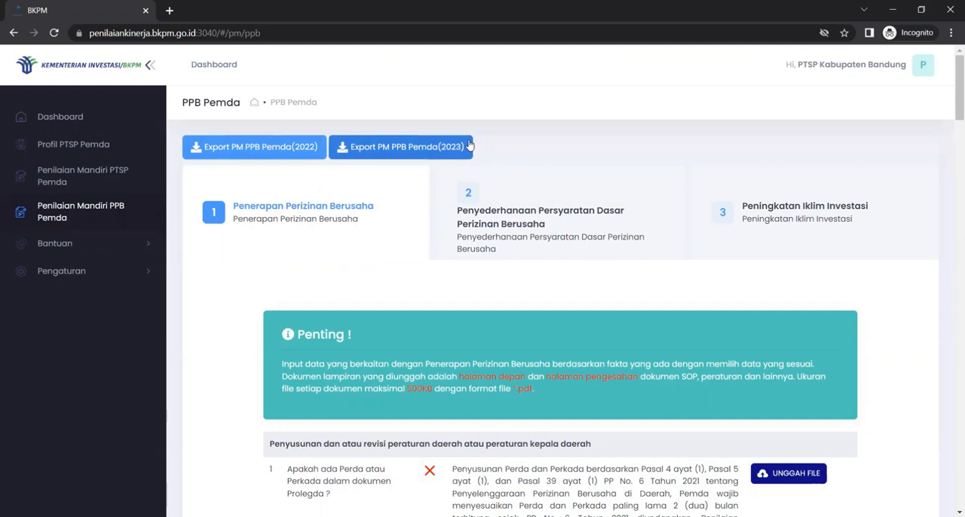
Step: Review the Penerapan Perizinan Berusaha questions, from the Perda/Perkada drafting section through Verifikasi to Monitoring dan evaluasi
scroll(479, 306, "down", 1)
scroll(479, 307, "up", 1)
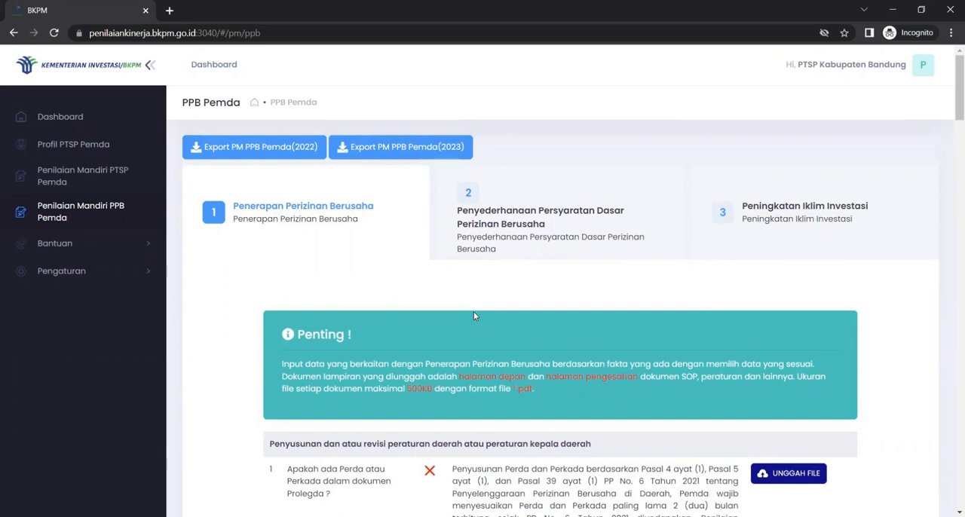
scroll(473, 315, "down", 1)
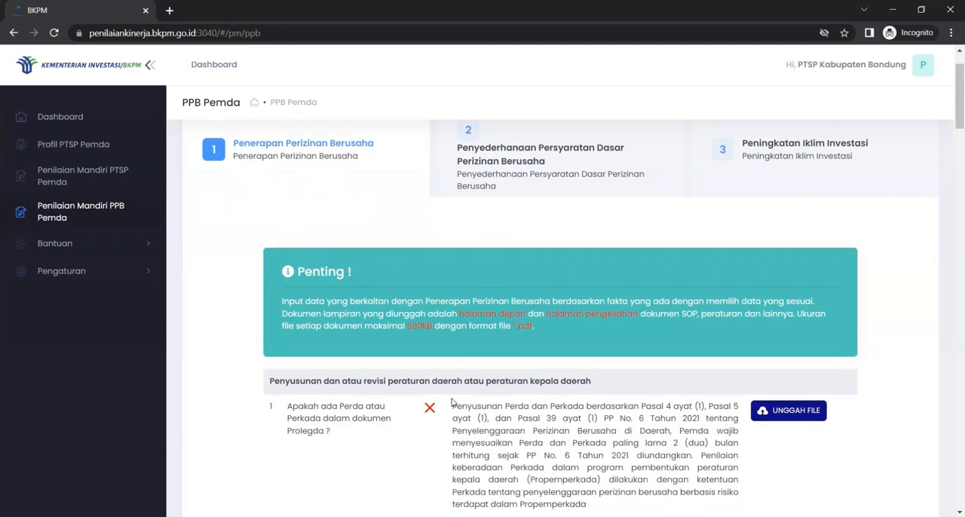
scroll(452, 402, "down", 3)
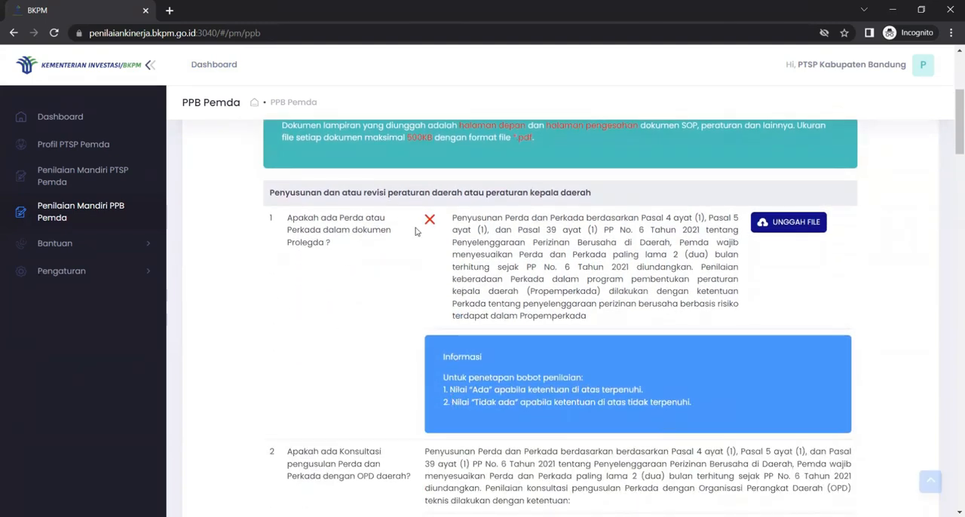
scroll(538, 387, "down", 5)
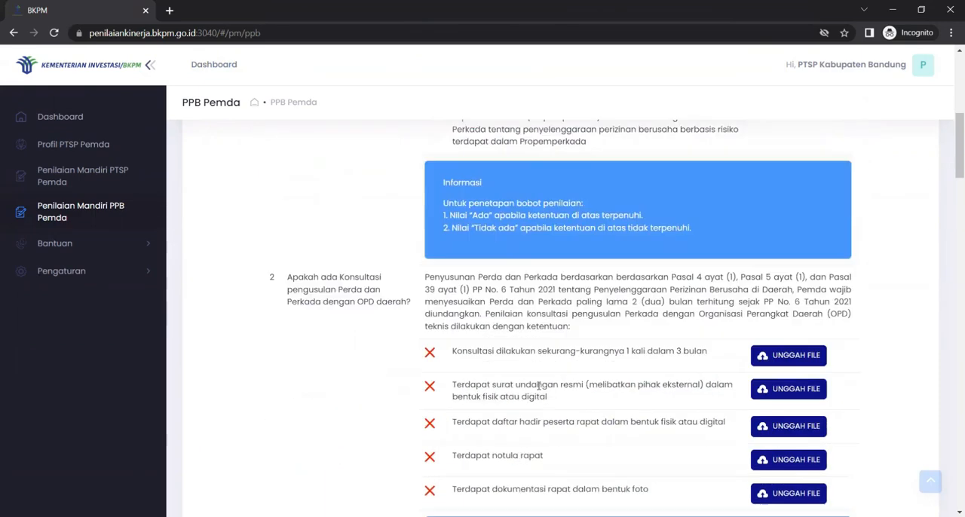
scroll(539, 385, "down", 2)
scroll(538, 386, "down", 15)
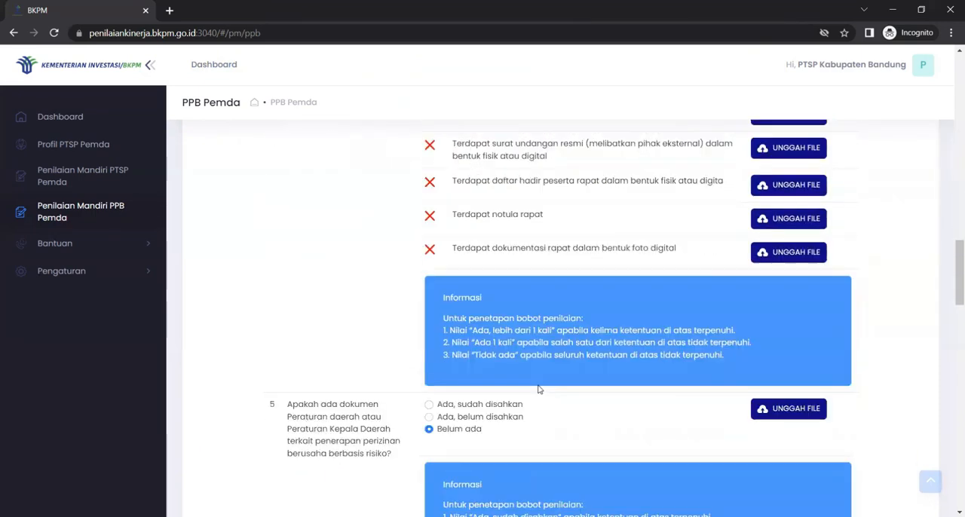
scroll(453, 317, "down", 3)
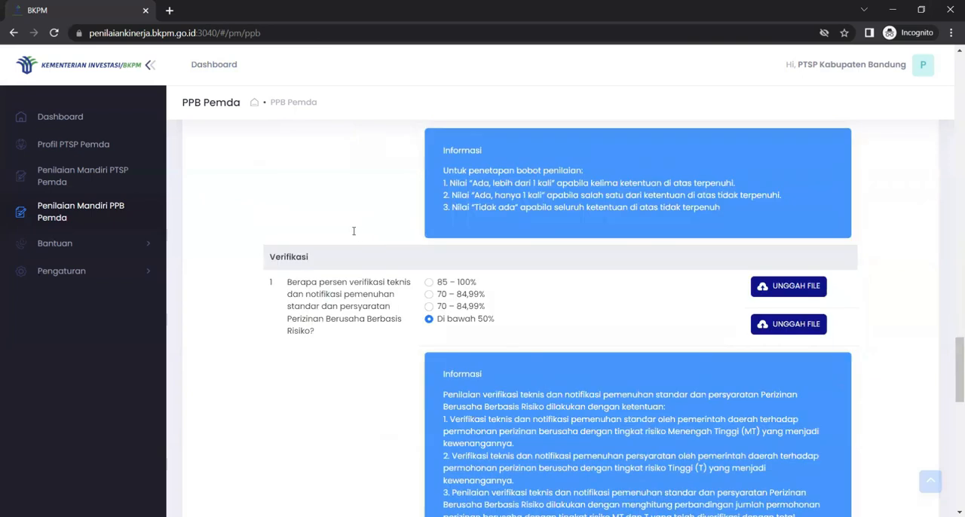
scroll(339, 241, "down", 1)
scroll(395, 286, "down", 3)
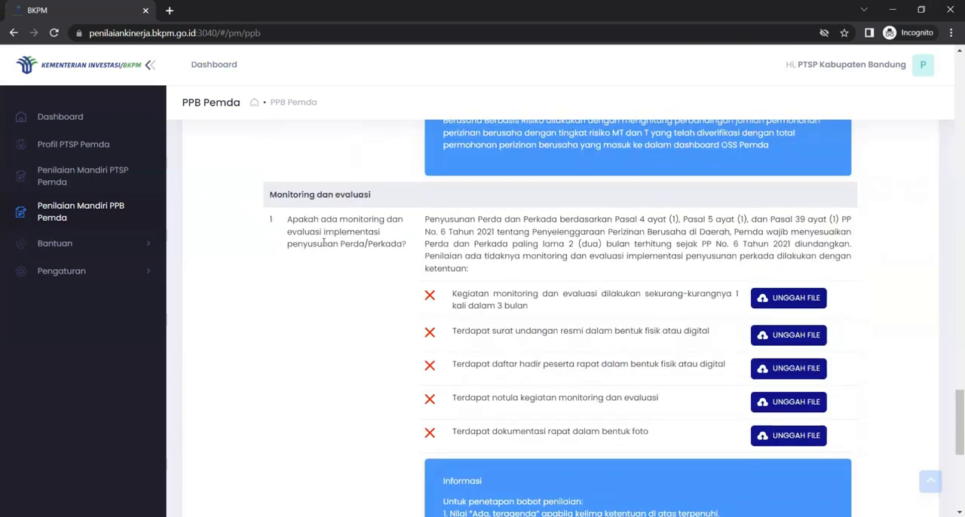
scroll(400, 377, "down", 3)
scroll(400, 376, "up", 9)
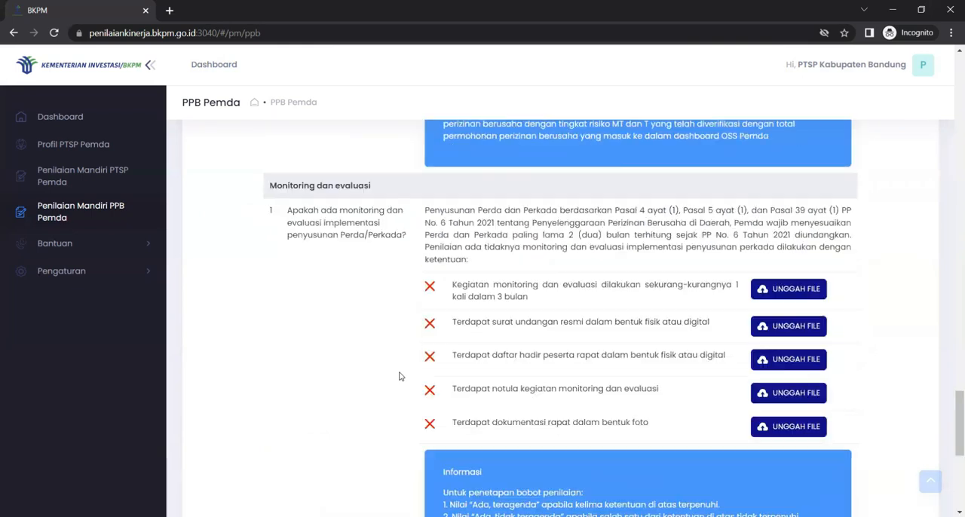
scroll(401, 376, "up", 10)
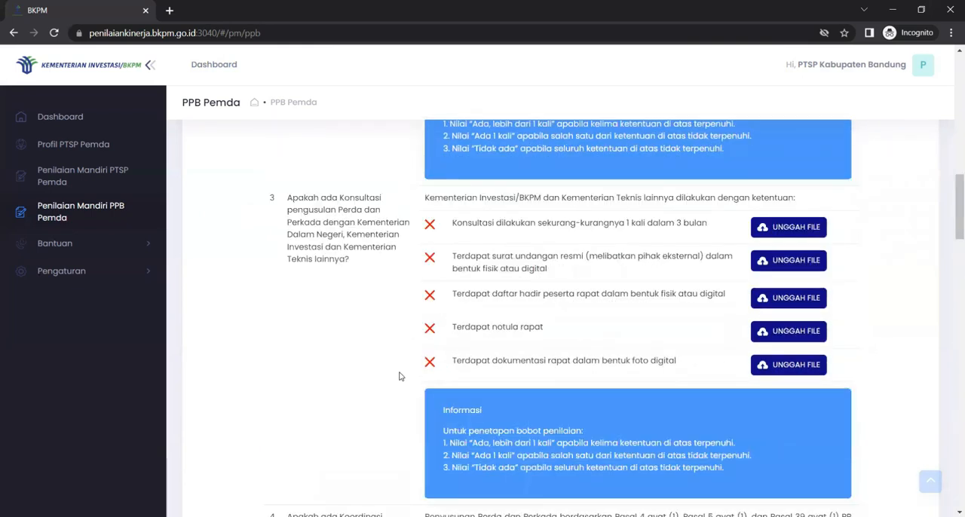
scroll(400, 376, "up", 5)
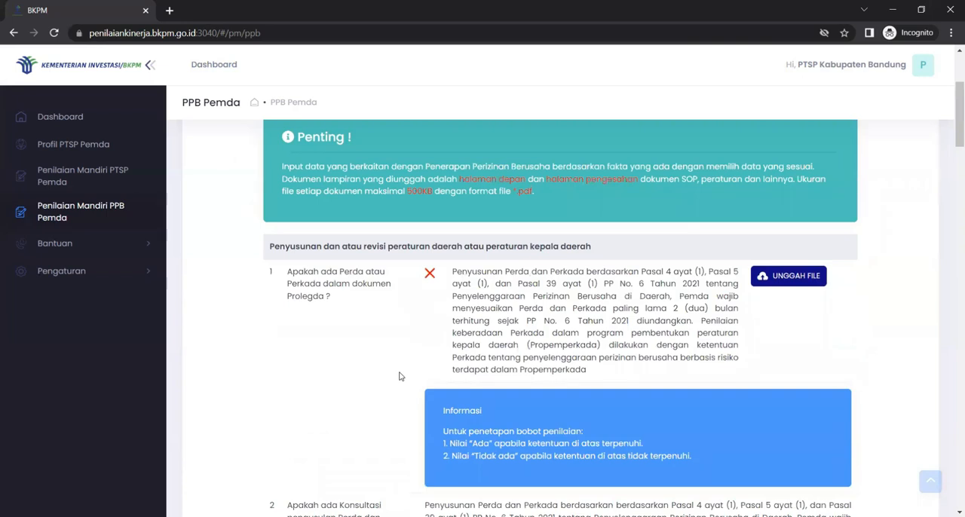
scroll(401, 376, "down", 1)
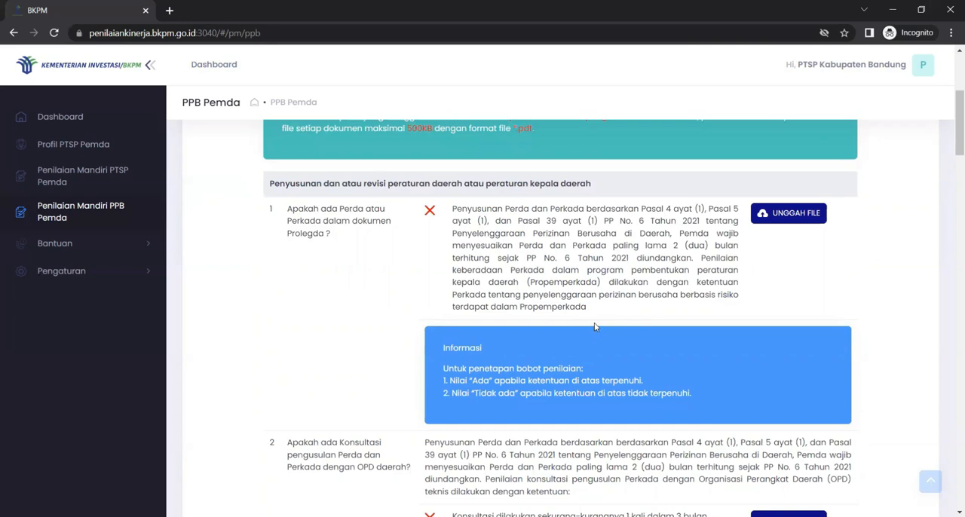
left_click(775, 216)
left_click(202, 226)
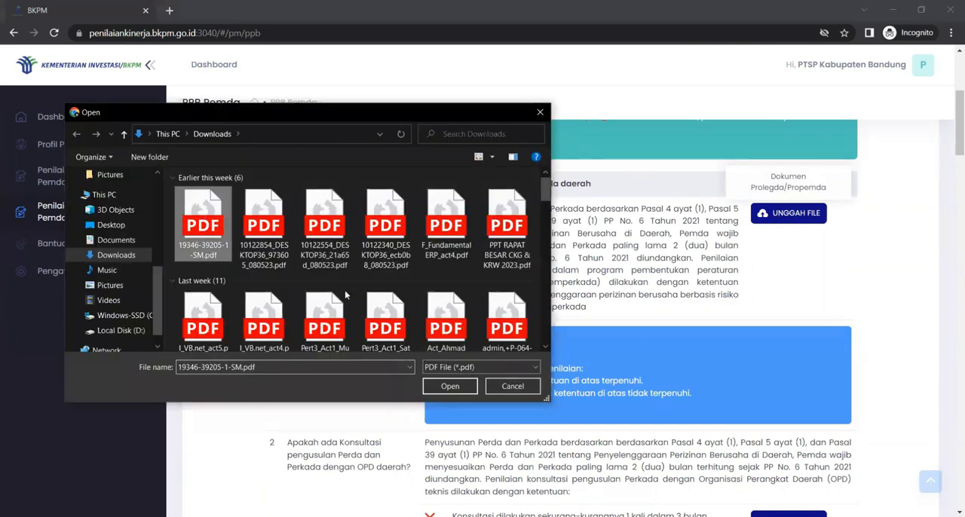
left_click(449, 386)
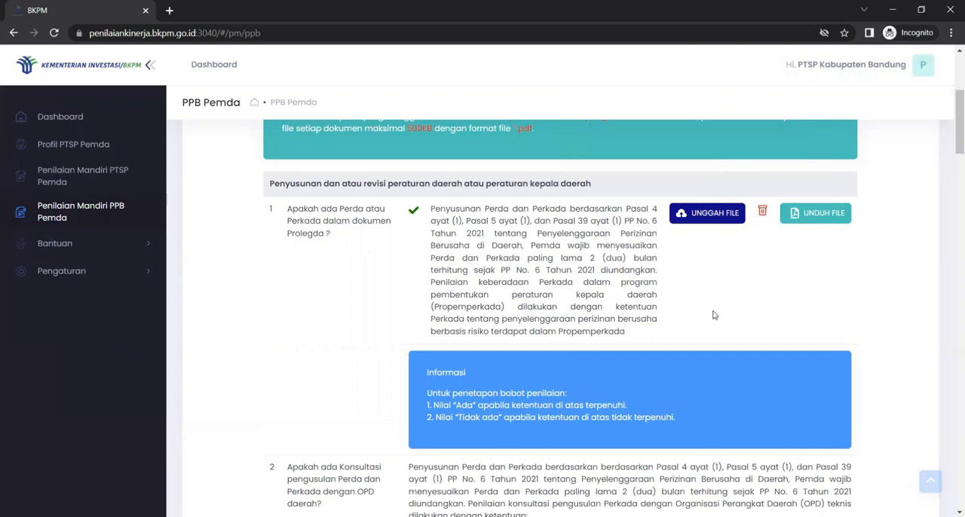
Step: Answer question 5, on the regional regulation document for risk-based business licensing, with Ada, sudah disahkan
scroll(714, 315, "down", 1)
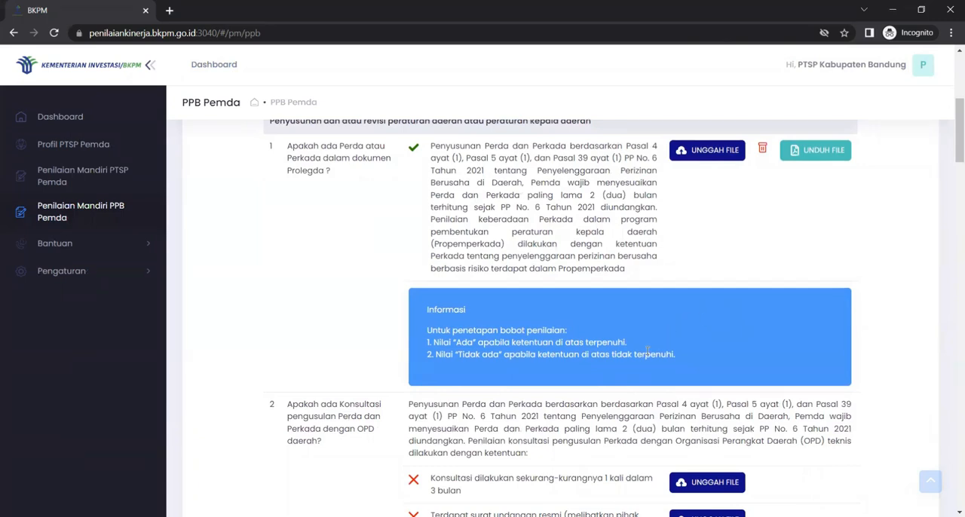
scroll(646, 349, "down", 6)
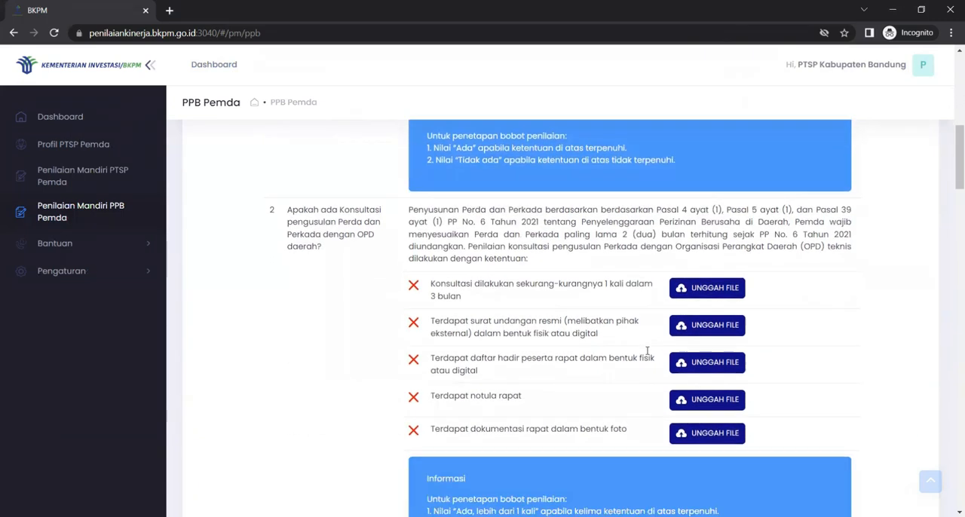
scroll(647, 351, "down", 12)
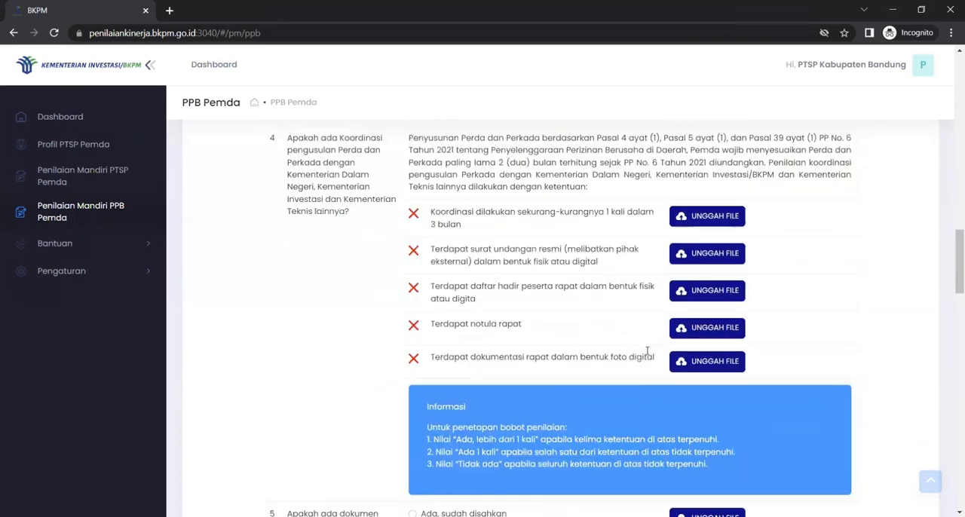
scroll(647, 350, "down", 2)
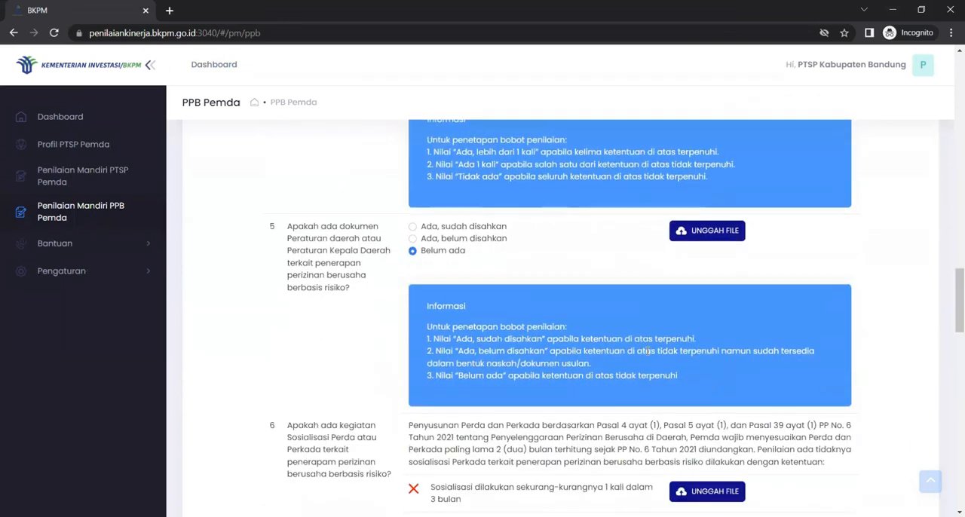
scroll(646, 351, "down", 1)
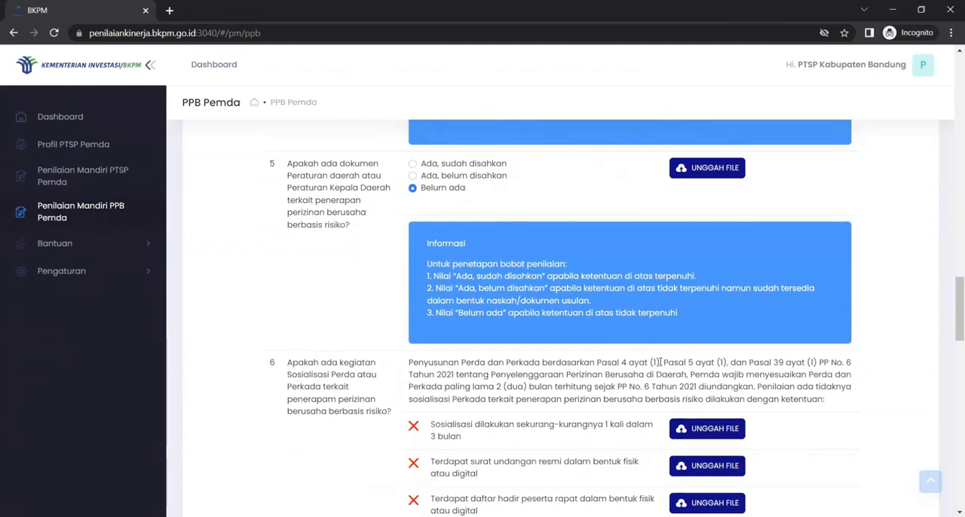
scroll(661, 361, "up", 2)
scroll(660, 362, "up", 7)
scroll(660, 362, "down", 6)
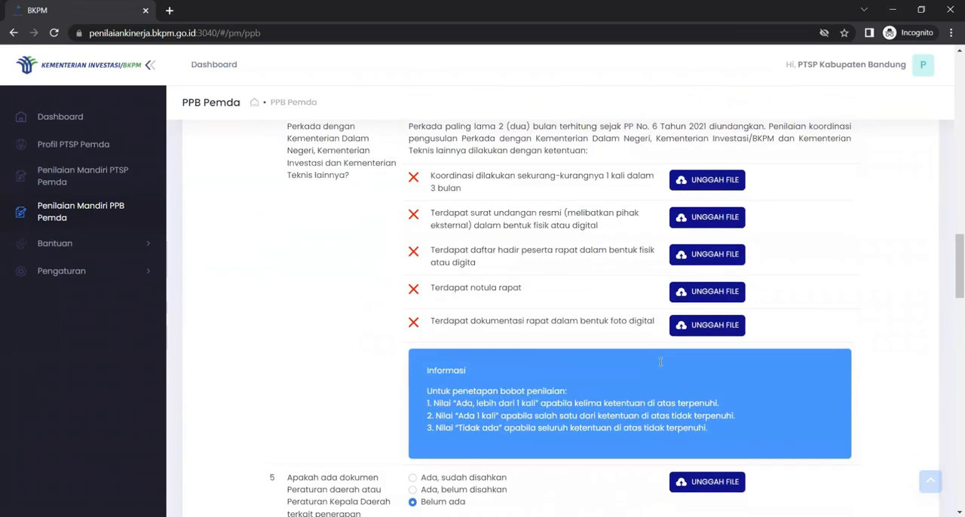
scroll(660, 362, "down", 2)
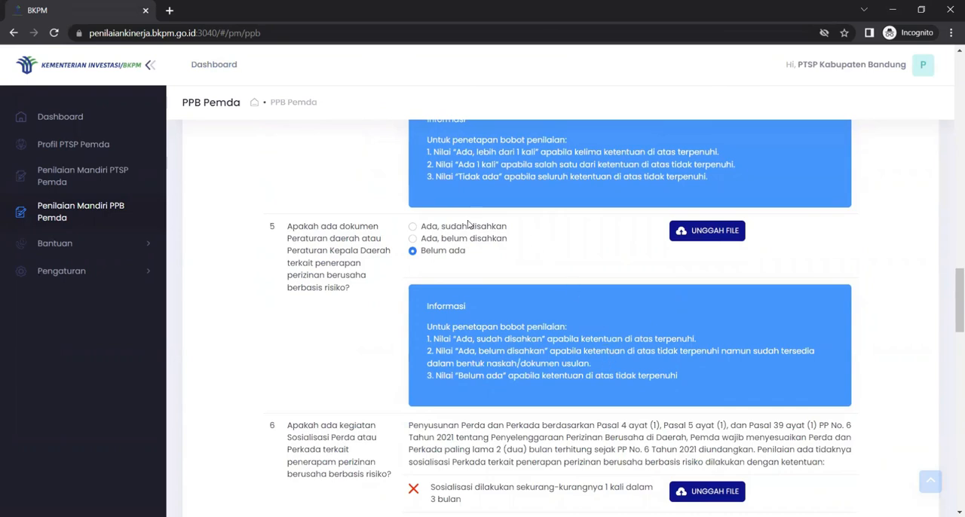
left_click(446, 240)
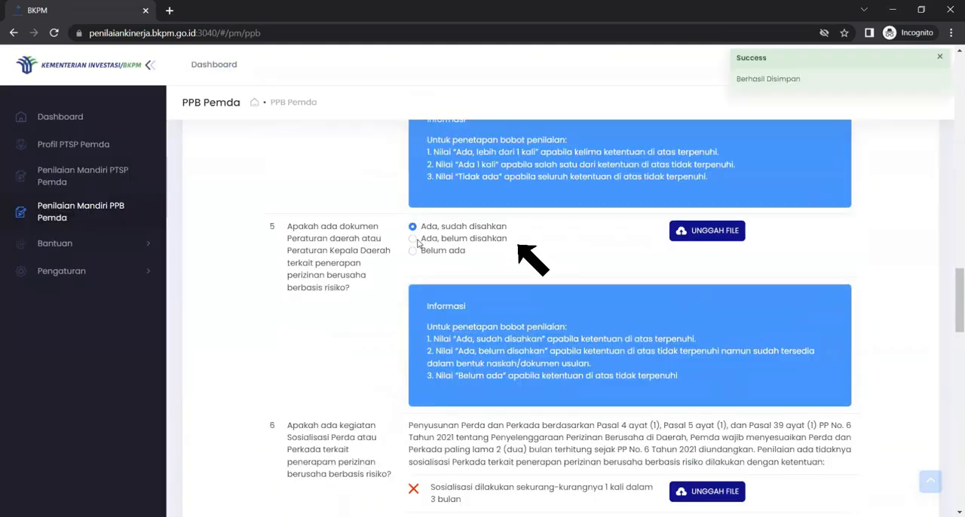
left_click(412, 252)
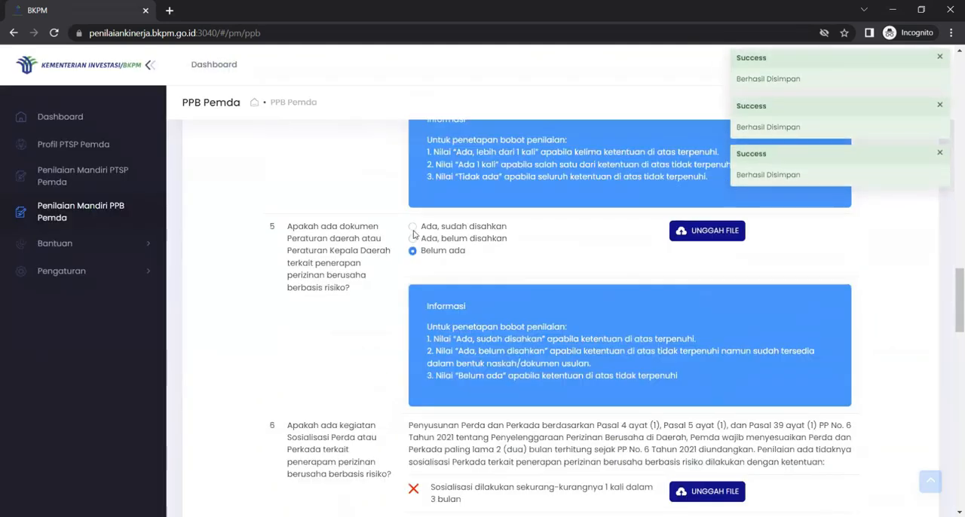
left_click(413, 227)
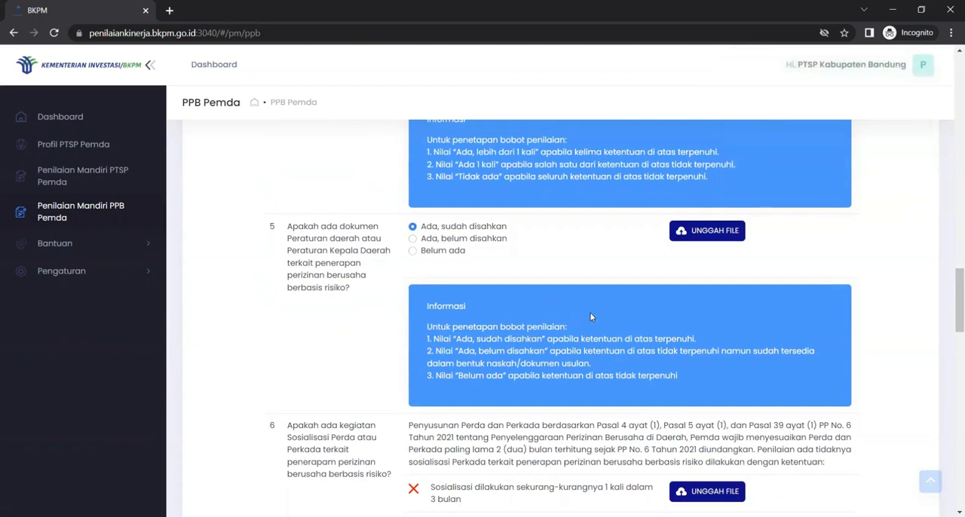
mouse_move(712, 235)
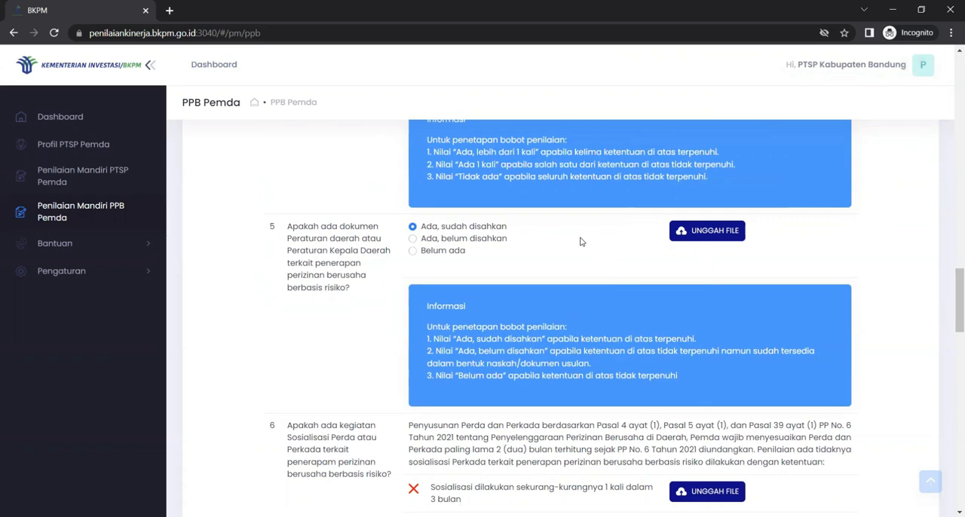
left_click(729, 232)
left_click(199, 230)
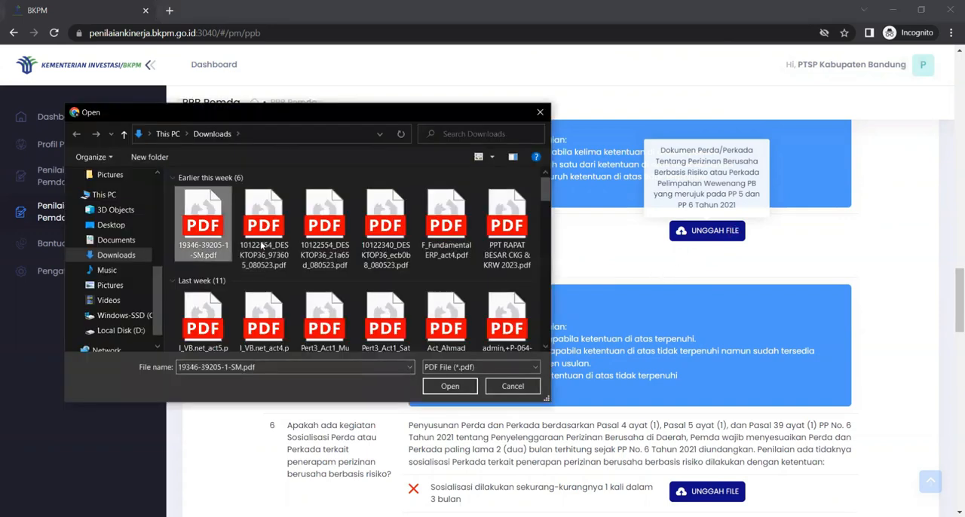
left_click(444, 387)
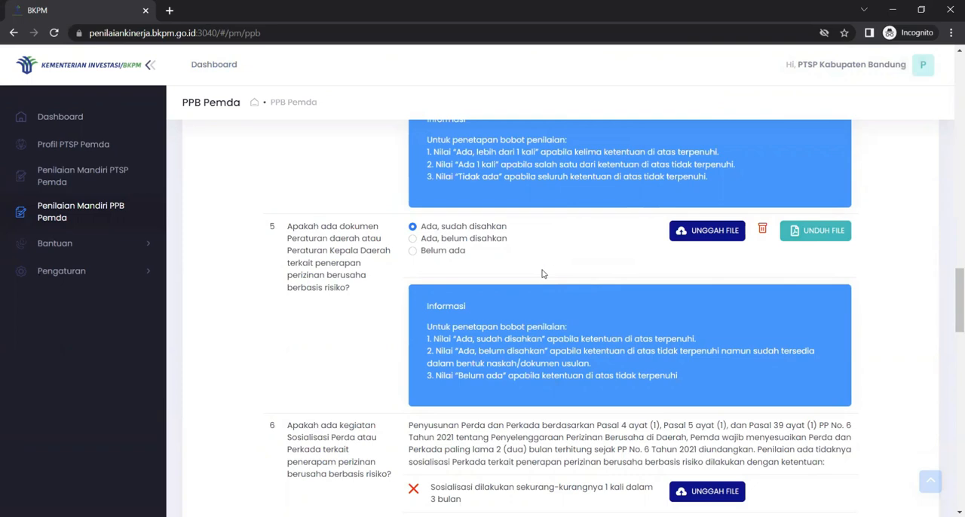
left_click(762, 229)
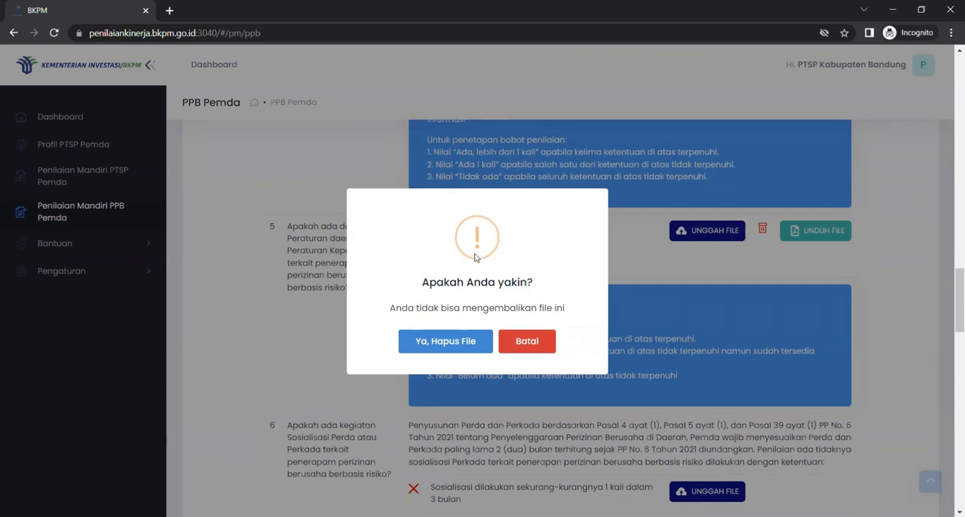
left_click(456, 336)
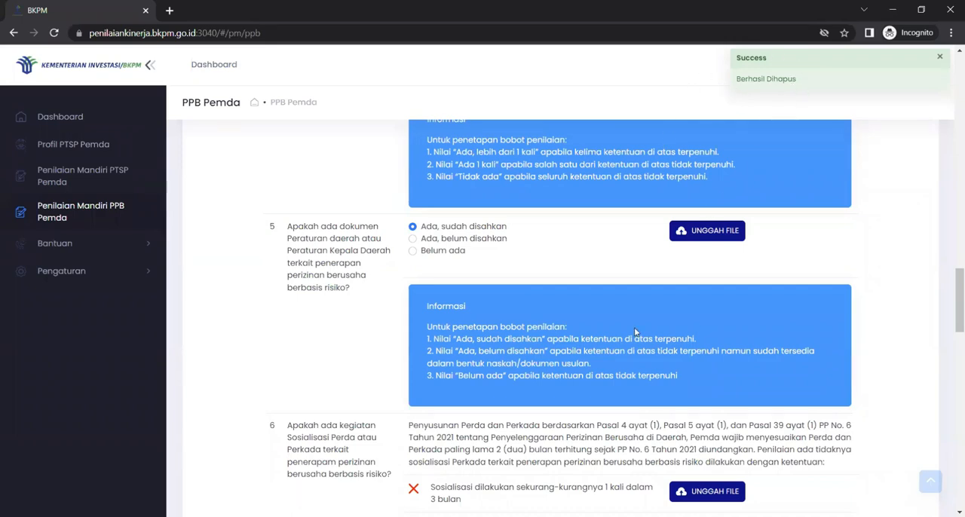
Step: Examine the remaining Penerapan Perizinan Berusaha questions under Verifikasi and Monitoring dan evaluasi, including the OSS implementation performance report
scroll(634, 332, "down", 5)
scroll(634, 332, "down", 3)
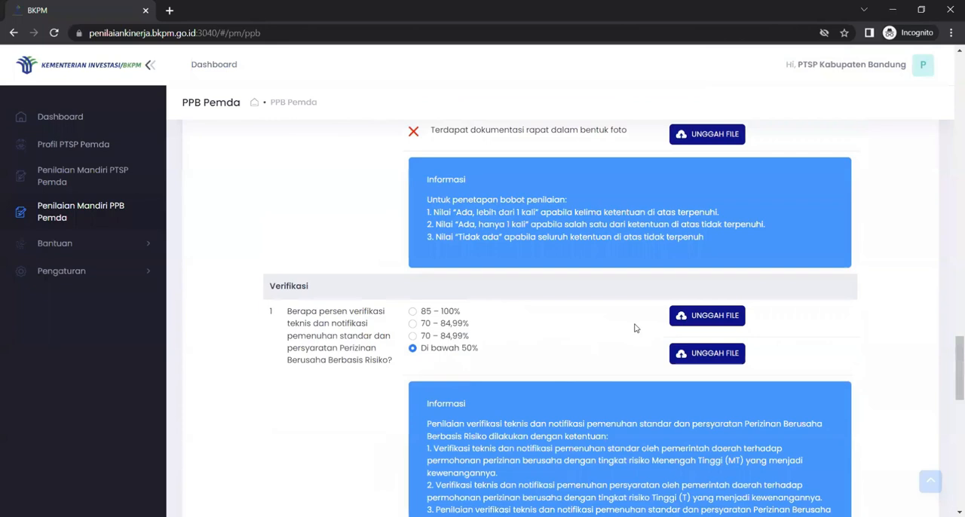
scroll(633, 317, "down", 1)
scroll(634, 317, "up", 4)
scroll(634, 316, "down", 5)
scroll(634, 312, "down", 2)
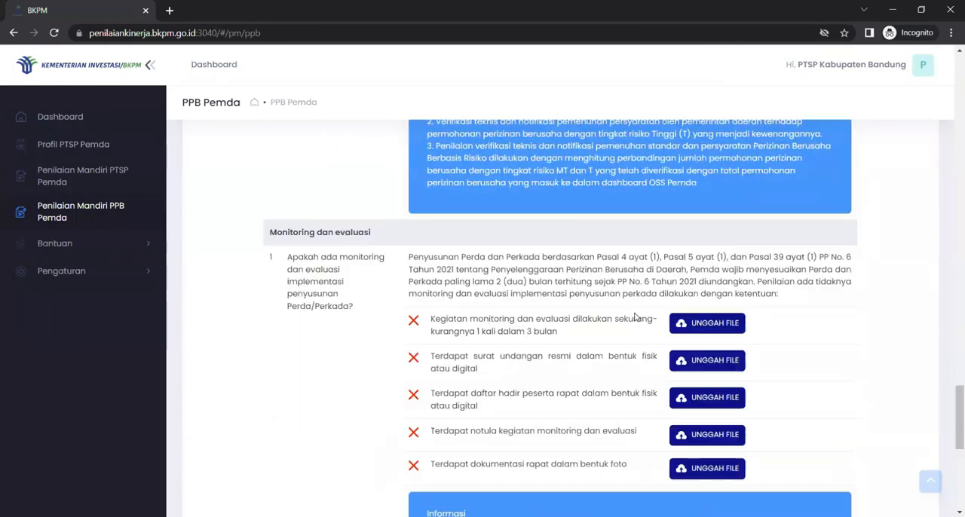
scroll(634, 312, "up", 3)
scroll(634, 312, "up", 1)
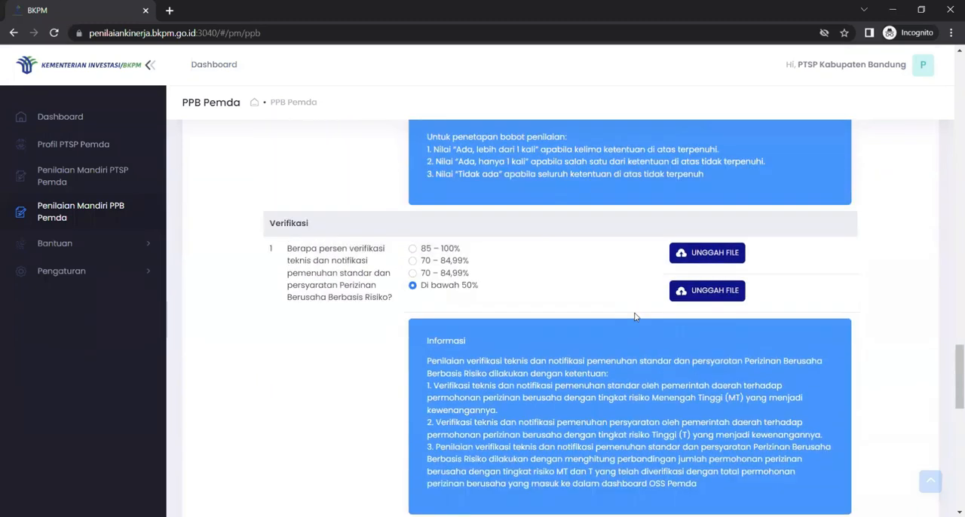
scroll(634, 312, "down", 2)
scroll(636, 312, "up", 1)
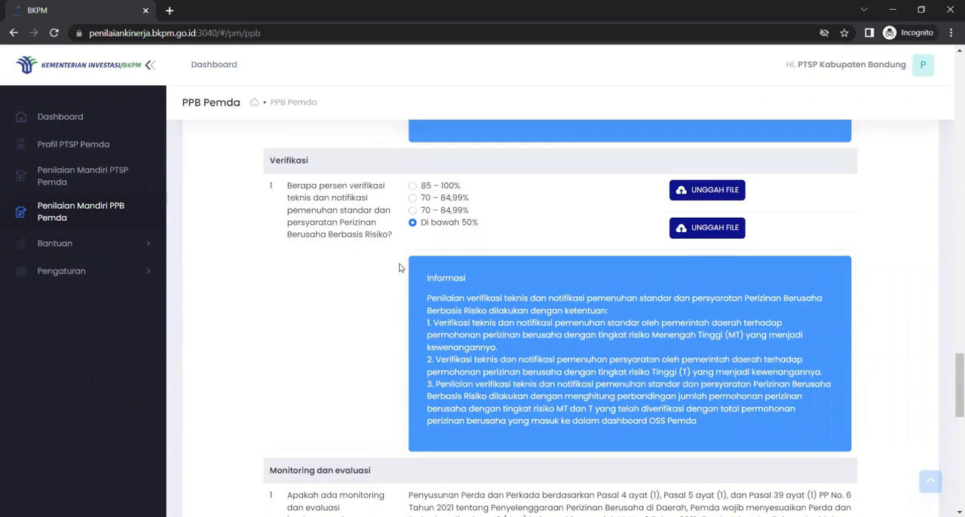
scroll(646, 381, "down", 12)
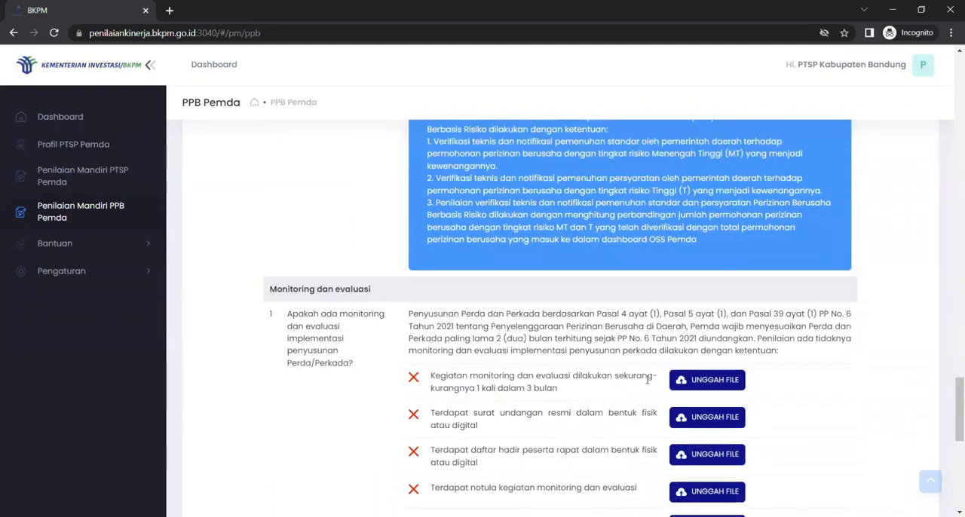
scroll(647, 382, "down", 1)
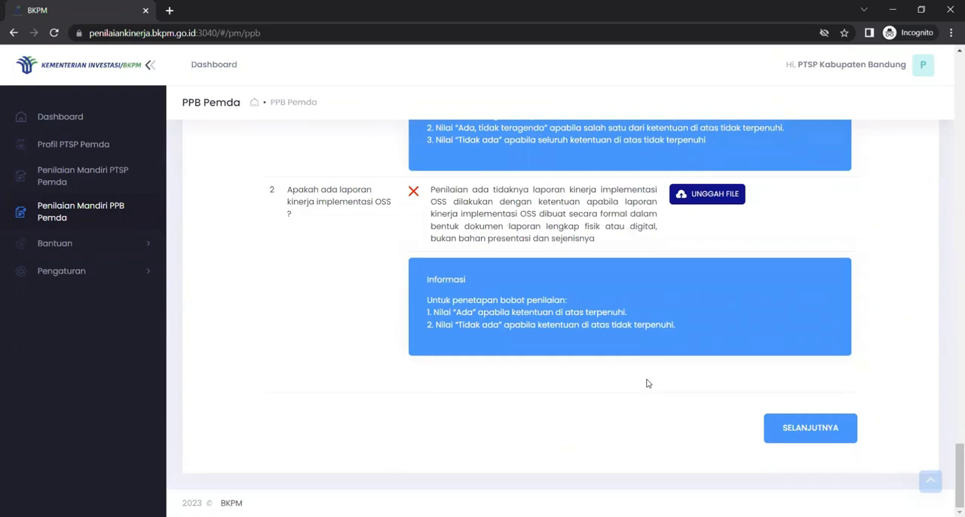
scroll(646, 384, "up", 8)
scroll(646, 384, "down", 7)
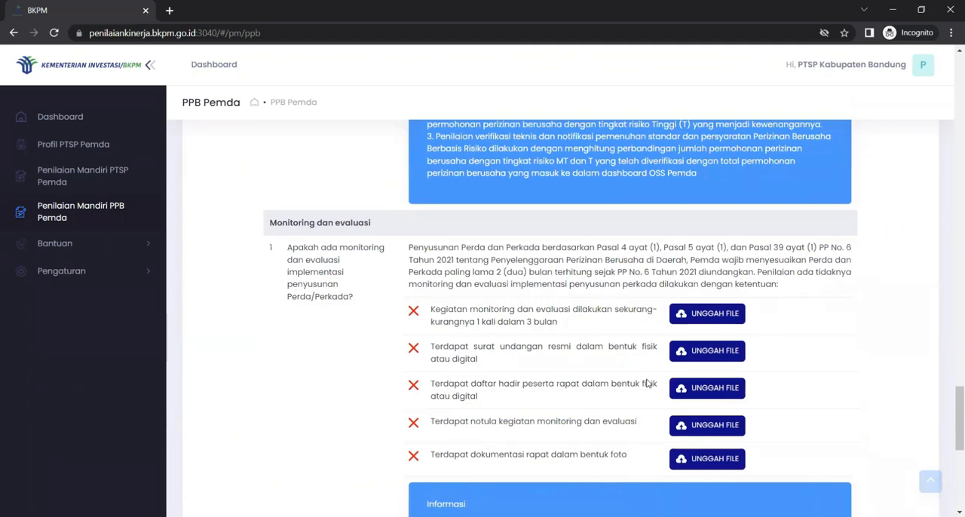
Step: Proceed from Penerapan Perizinan Berusaha to the Penyederhanaan Persyaratan Dasar Perizinan Berusaha section
scroll(645, 384, "down", 1)
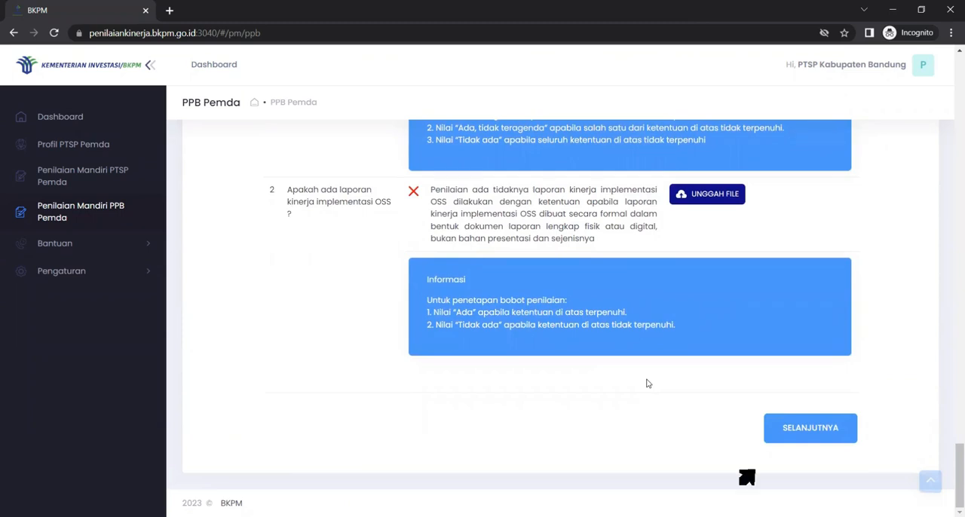
left_click(796, 438)
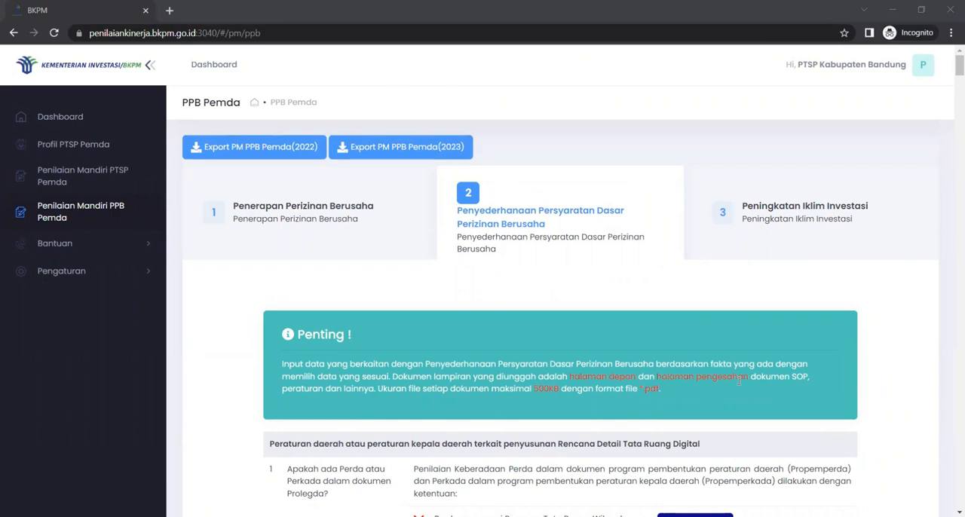
Step: Examine the section's instructions and the questions on Rencana Detail Tata Ruang Digital and on persetujuan lingkungan dan pengawasannya
scroll(738, 381, "down", 3)
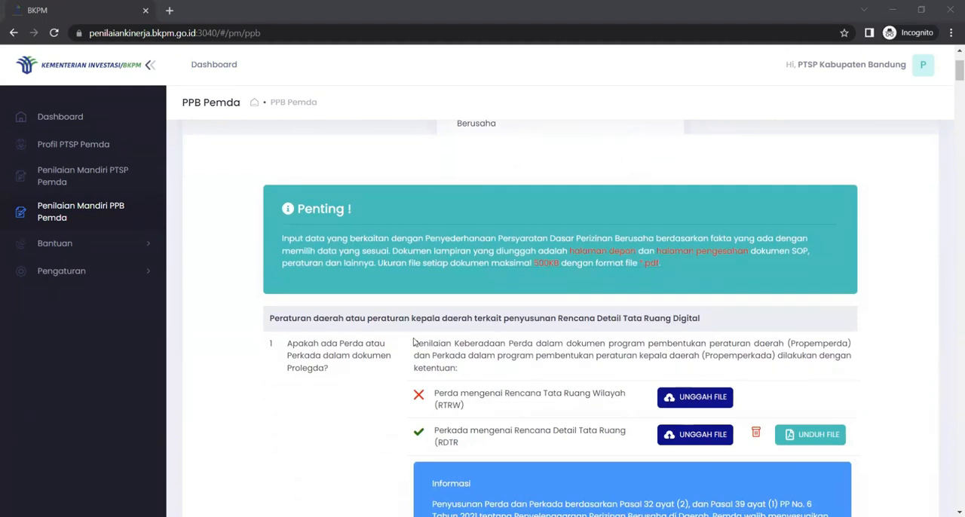
scroll(413, 343, "down", 3)
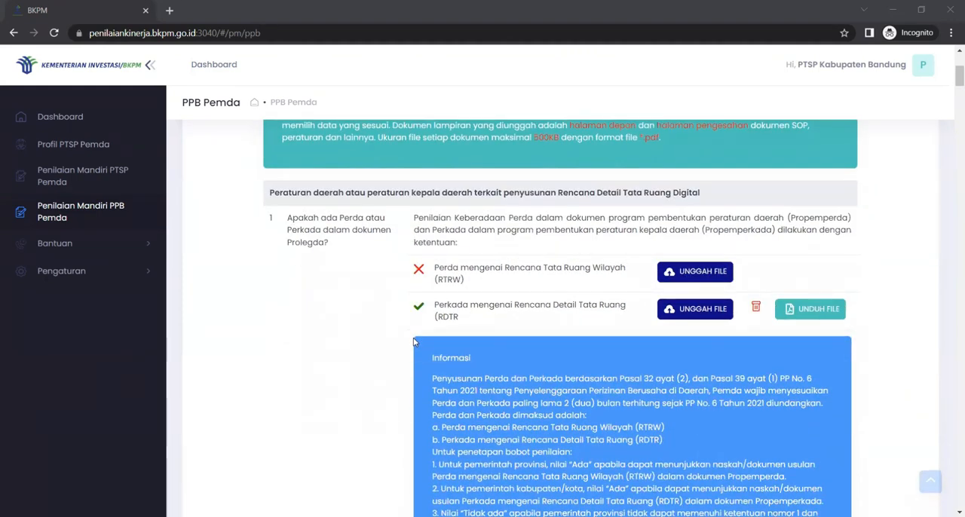
scroll(413, 343, "down", 5)
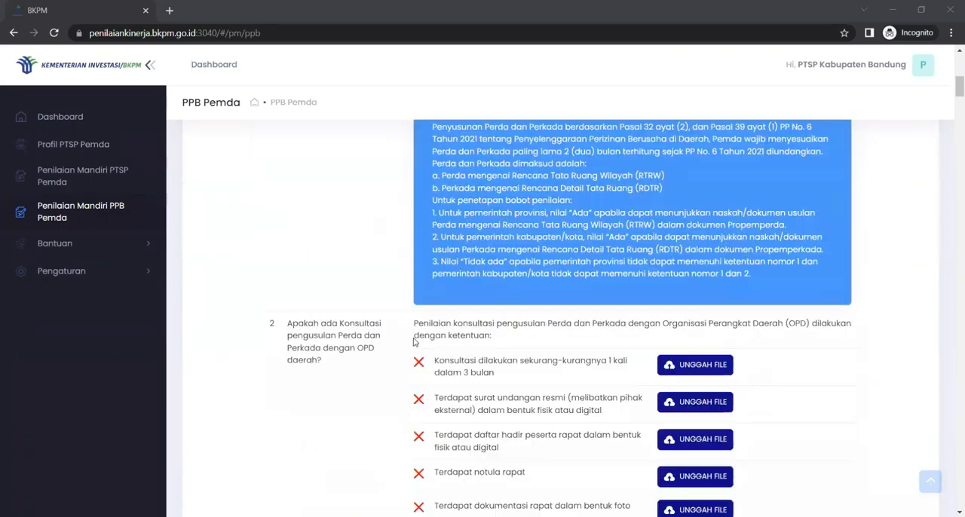
scroll(413, 343, "down", 10)
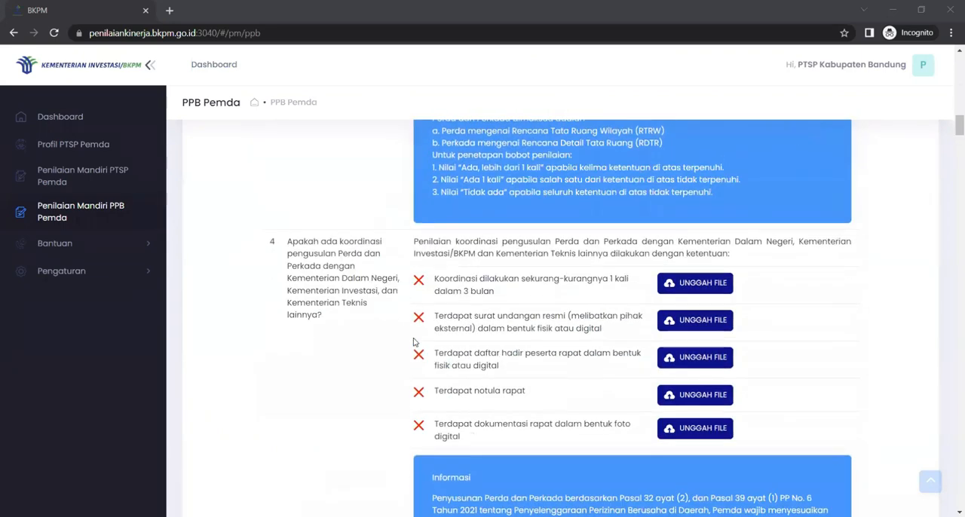
scroll(413, 343, "down", 3)
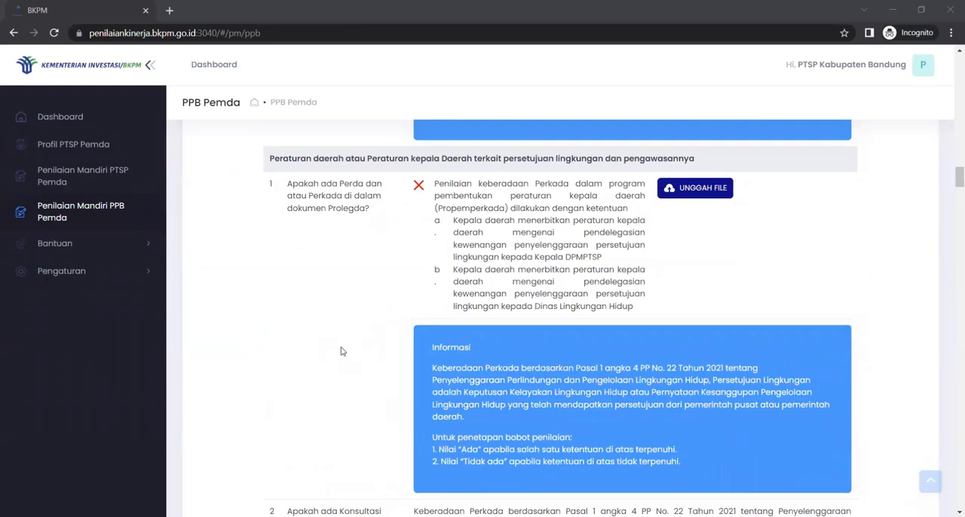
scroll(341, 351, "down", 12)
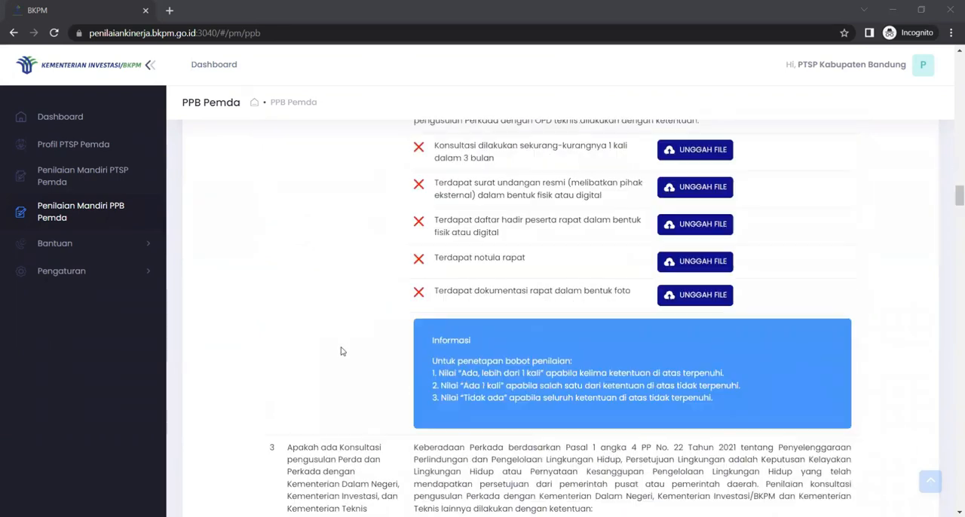
scroll(341, 351, "down", 15)
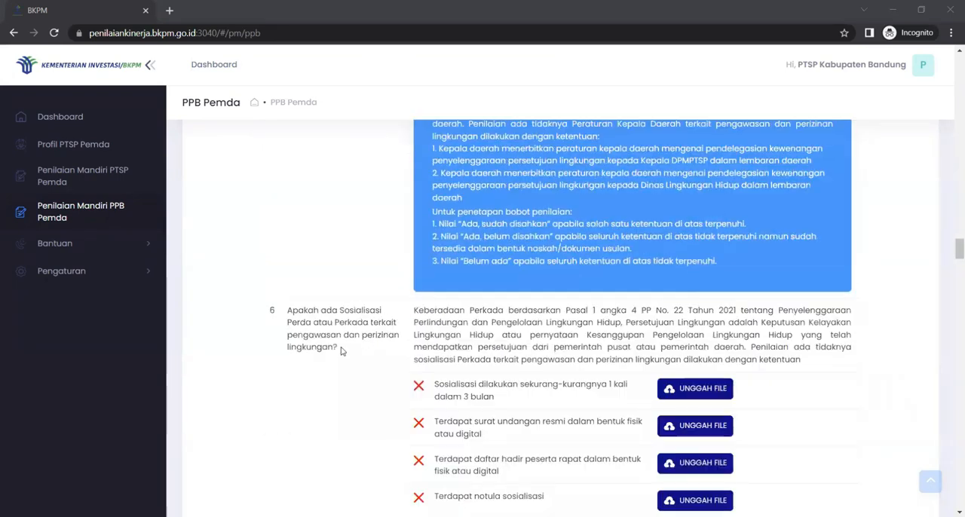
Step: Examine the questions on persetujuan bangunan gedung, Sertifikat Laik Fungsi issuance through the electronic system, and Monitoring dan Evaluasi
scroll(341, 351, "down", 8)
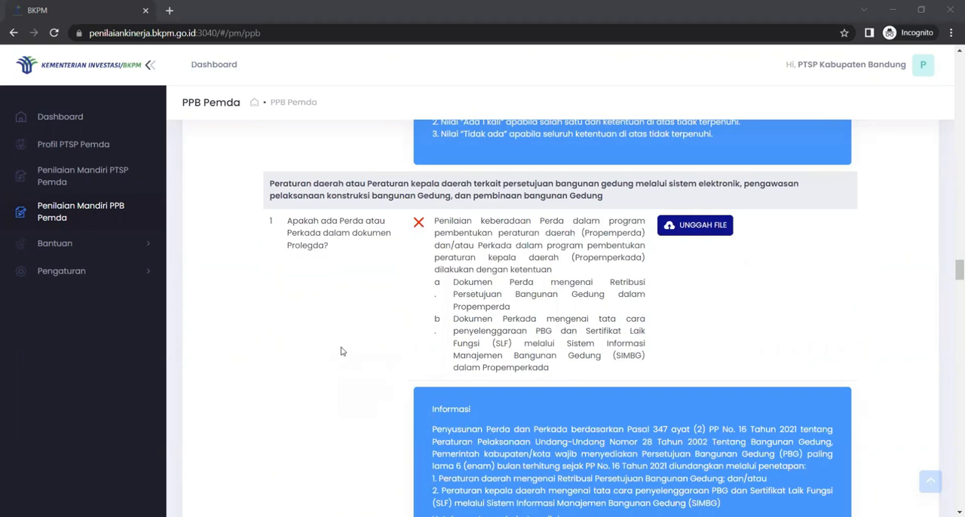
scroll(341, 351, "down", 15)
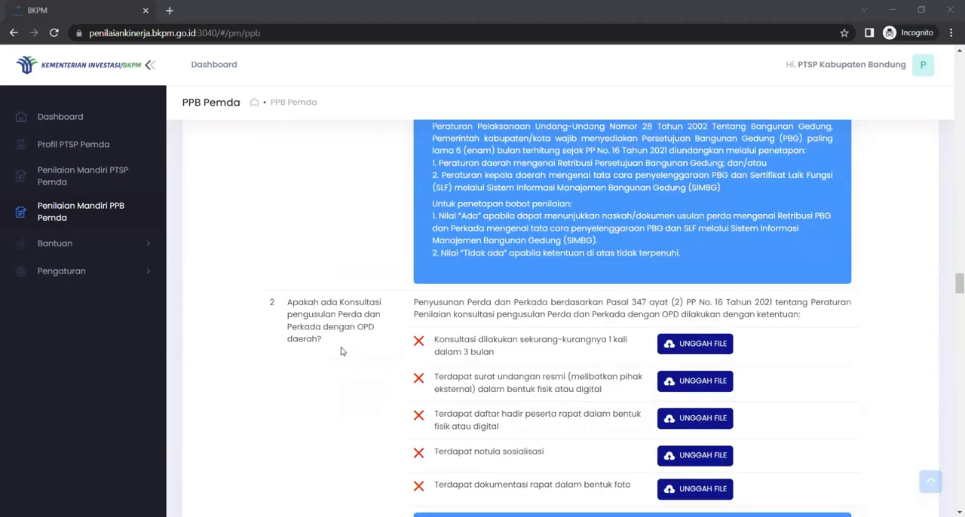
scroll(341, 351, "down", 6)
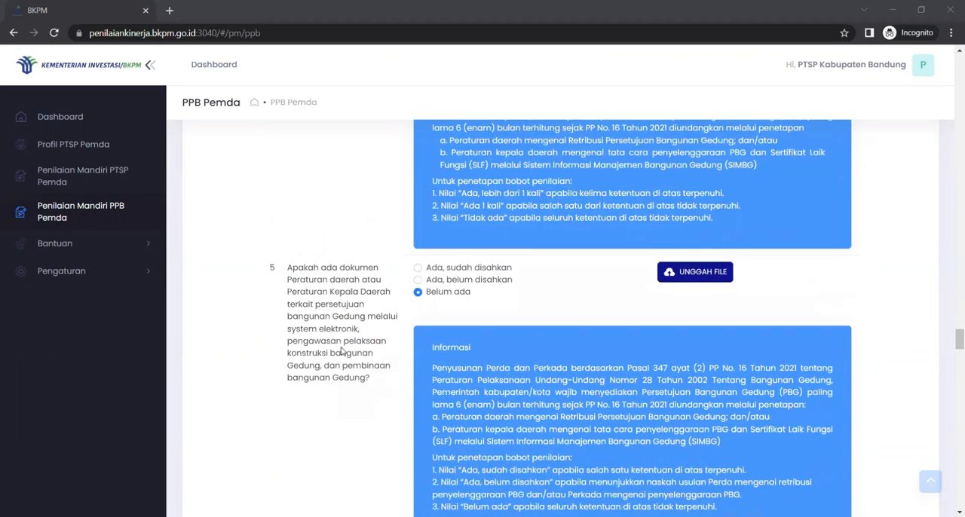
scroll(341, 351, "down", 5)
scroll(341, 351, "down", 4)
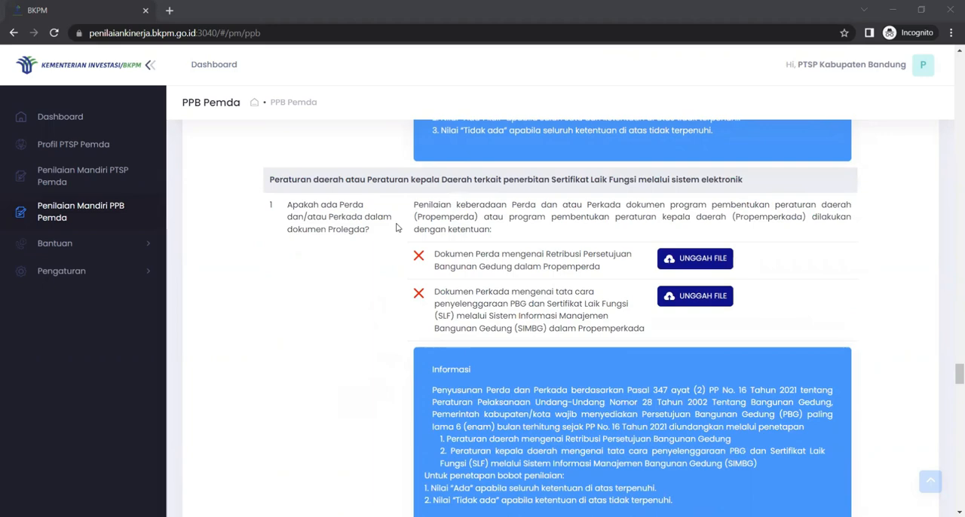
scroll(397, 227, "down", 15)
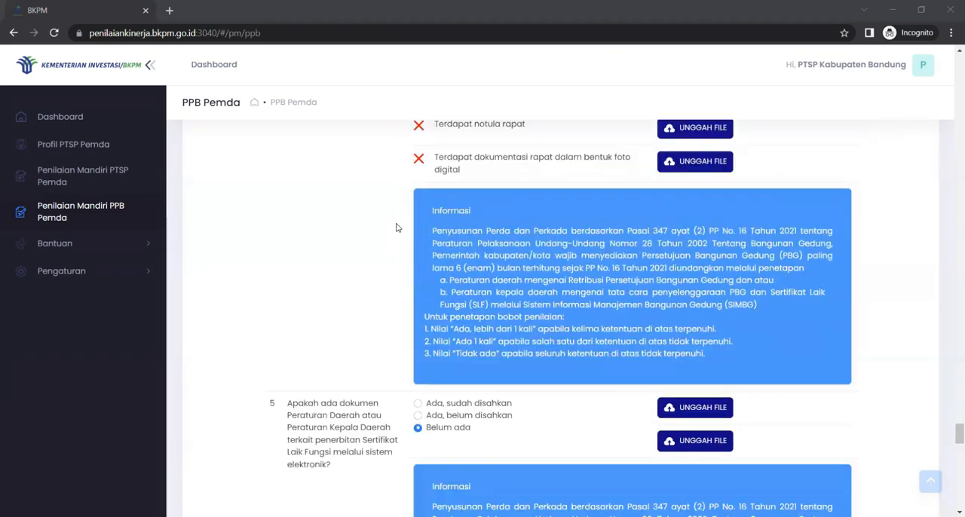
scroll(397, 228, "down", 10)
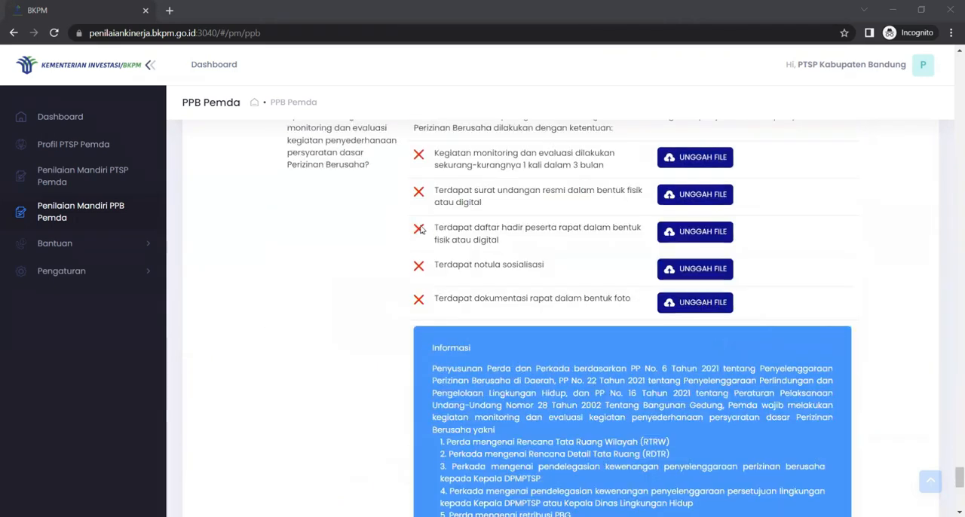
scroll(362, 204, "up", 1)
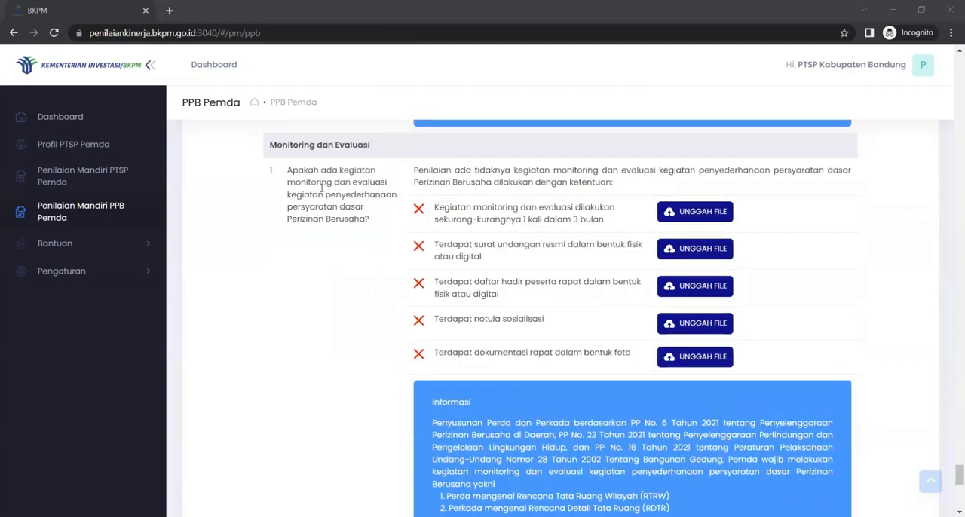
Step: Return to the start of the section and review question 1 on Perda or Perkada in Prolegda for Rencana Detail Tata Ruang Digital
left_click(929, 483)
scroll(588, 443, "down", 2)
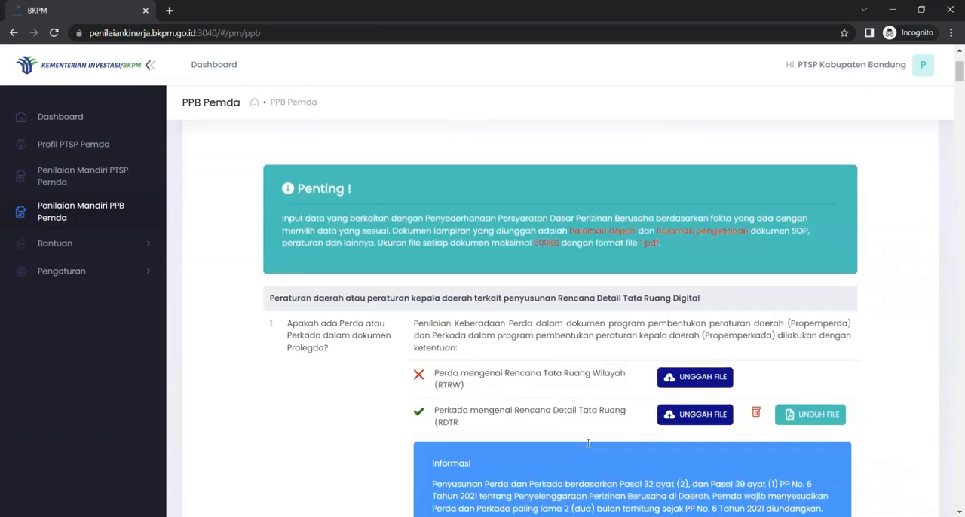
scroll(588, 443, "down", 1)
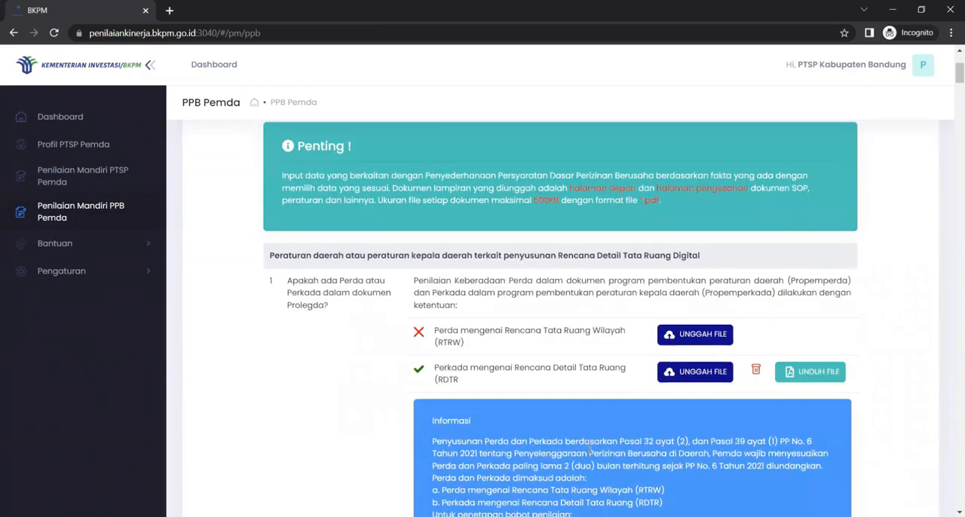
scroll(590, 448, "down", 1)
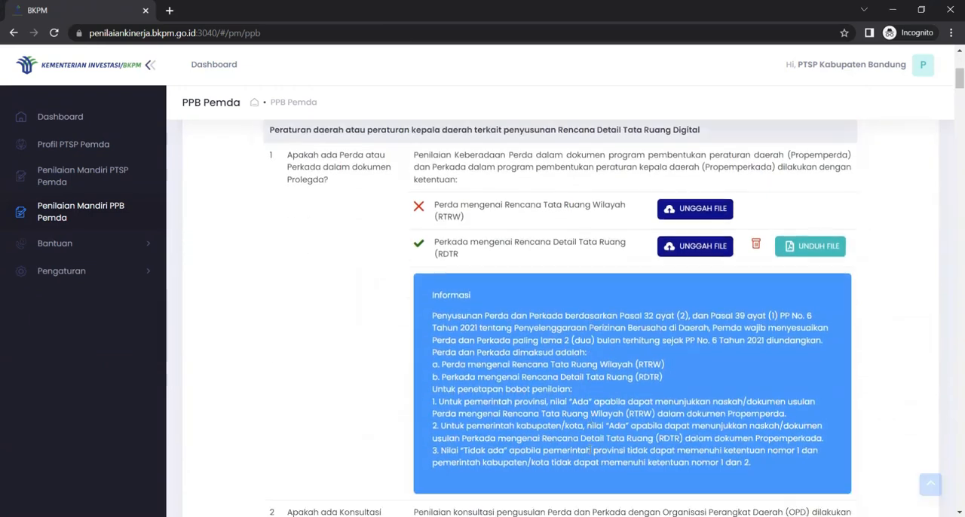
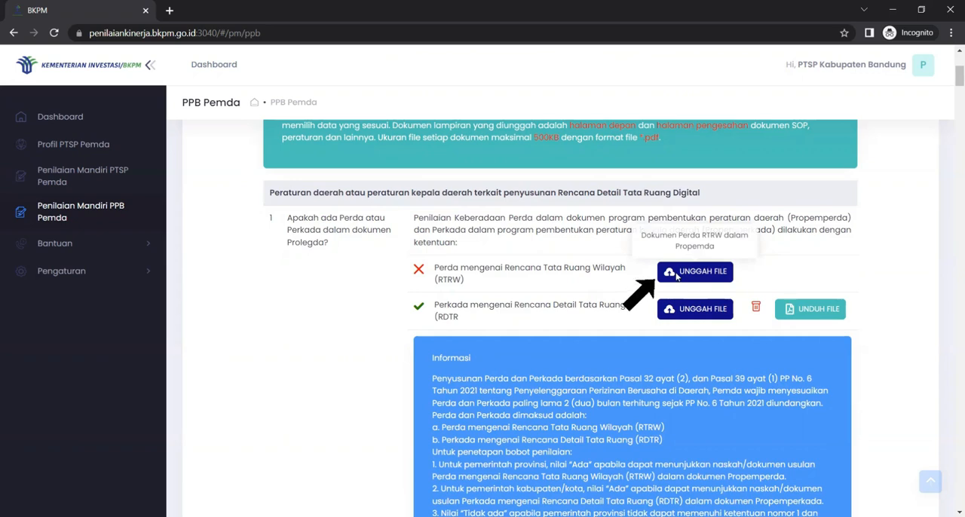
Step: Upload a PDF for the Perda mengenai Rencana Tata Ruang Wilayah (RTRW) requirement in question 1 and delete that uploaded file
left_click(676, 276)
left_click(201, 228)
left_click(446, 386)
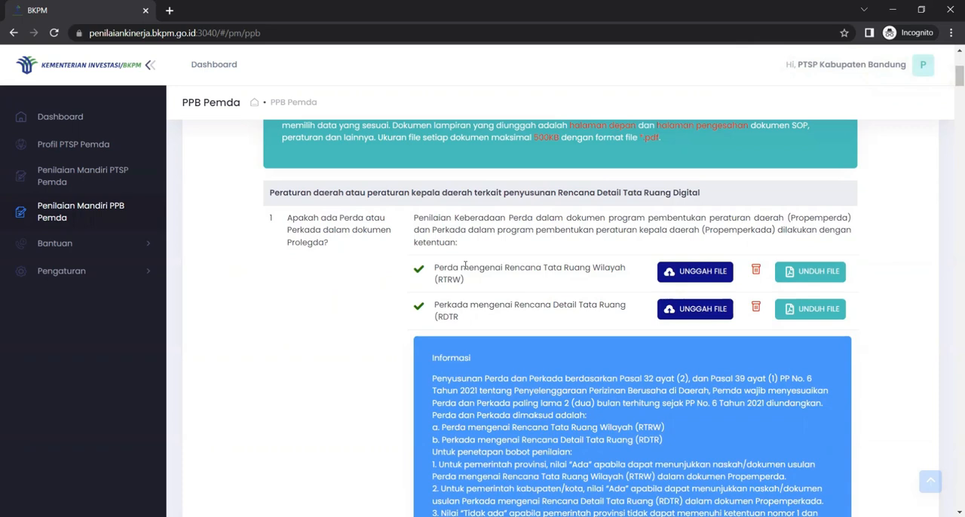
left_click(755, 271)
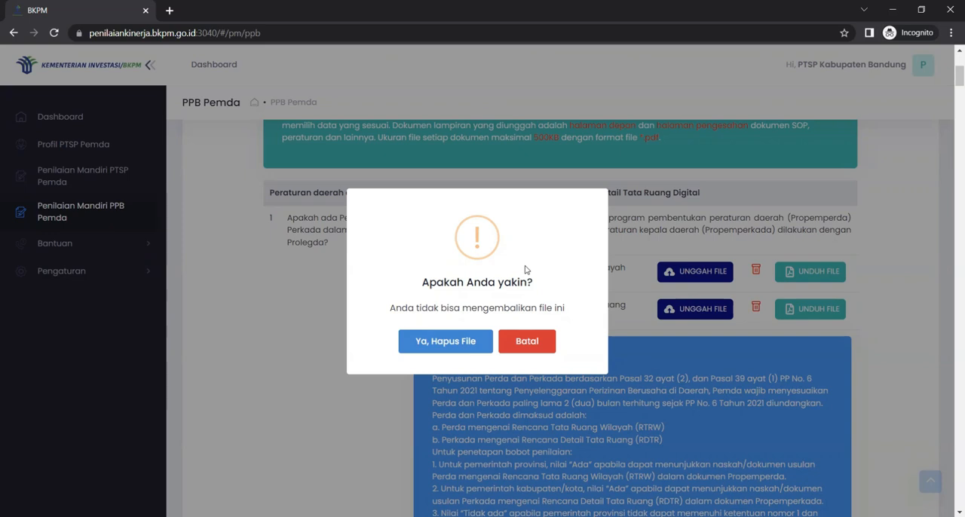
left_click(442, 343)
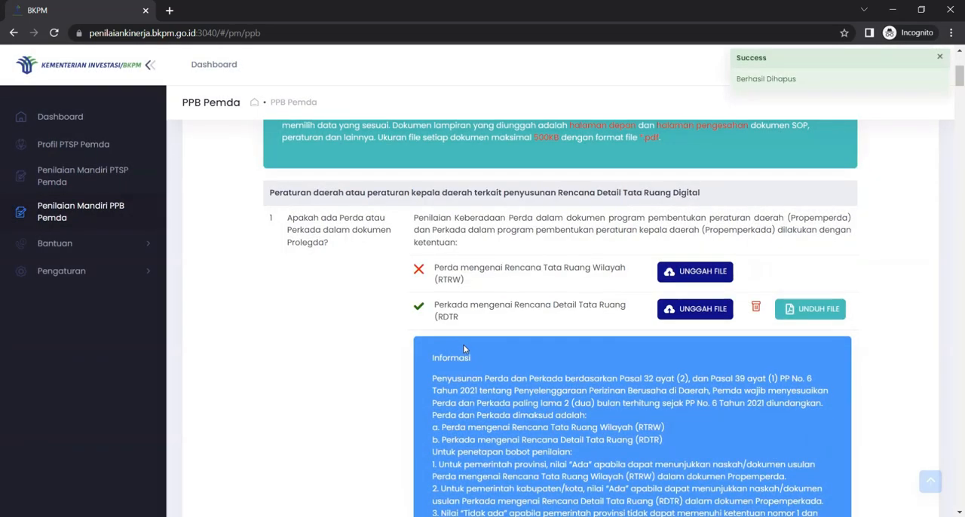
Step: Review the remaining Rencana Detail Tata Ruang Digital questions and the first four questions on persetujuan lingkungan dan pengawasannya
scroll(465, 349, "down", 1)
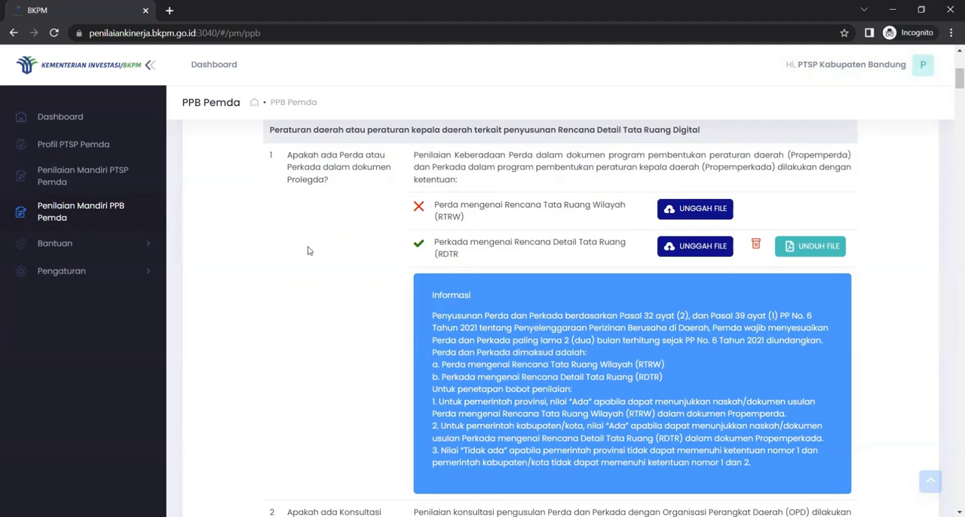
scroll(516, 318, "down", 2)
scroll(543, 338, "down", 5)
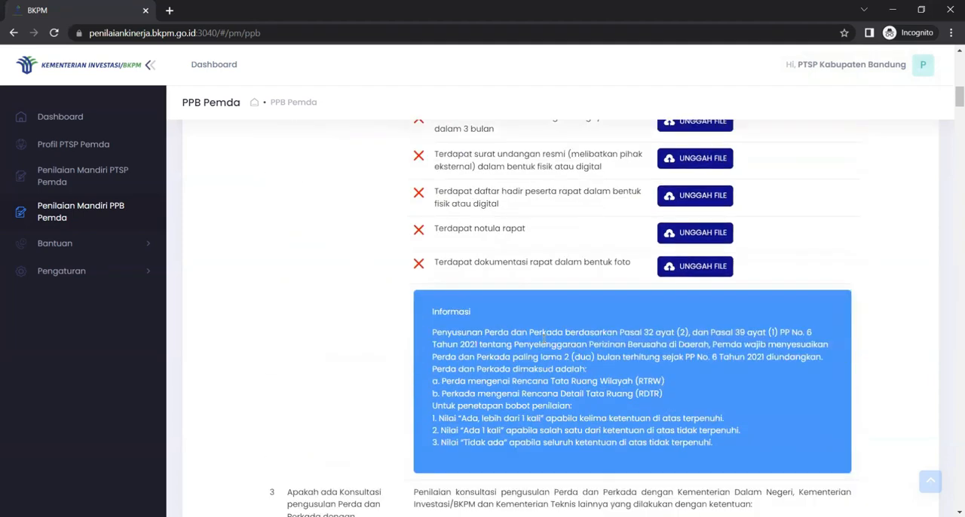
scroll(544, 338, "down", 12)
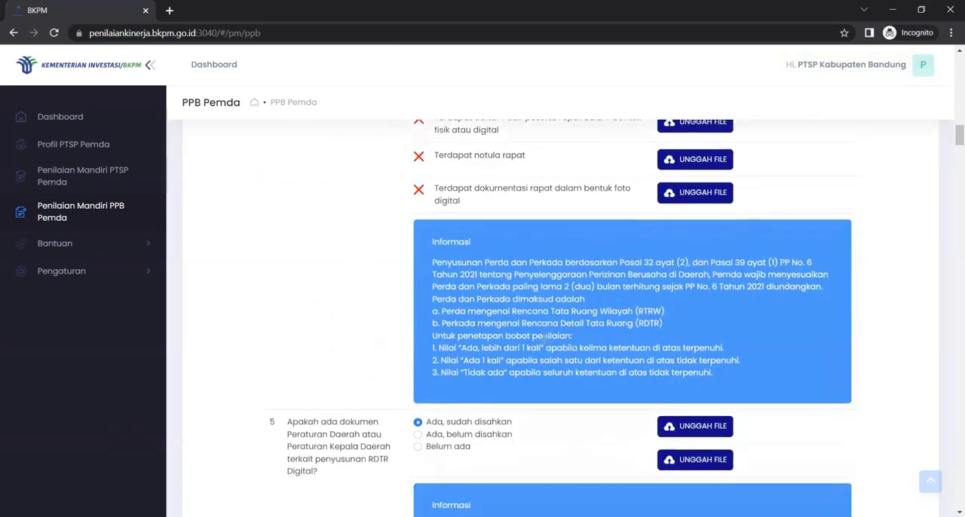
scroll(543, 339, "down", 10)
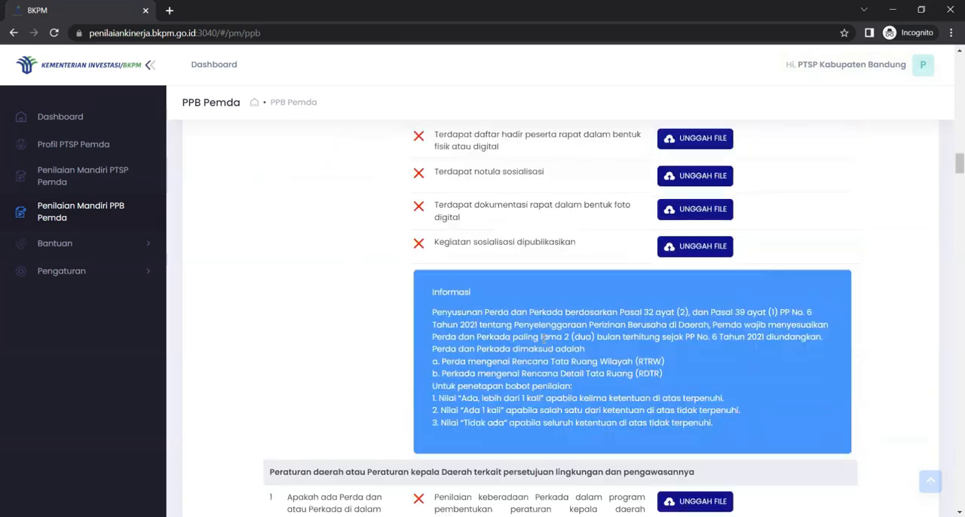
scroll(544, 339, "down", 3)
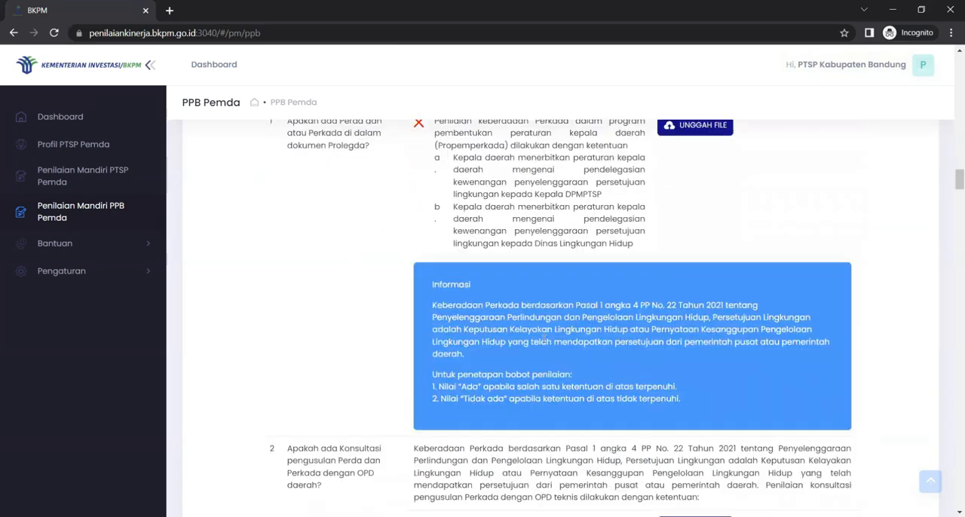
scroll(543, 339, "up", 1)
scroll(543, 342, "down", 1)
scroll(542, 341, "down", 1)
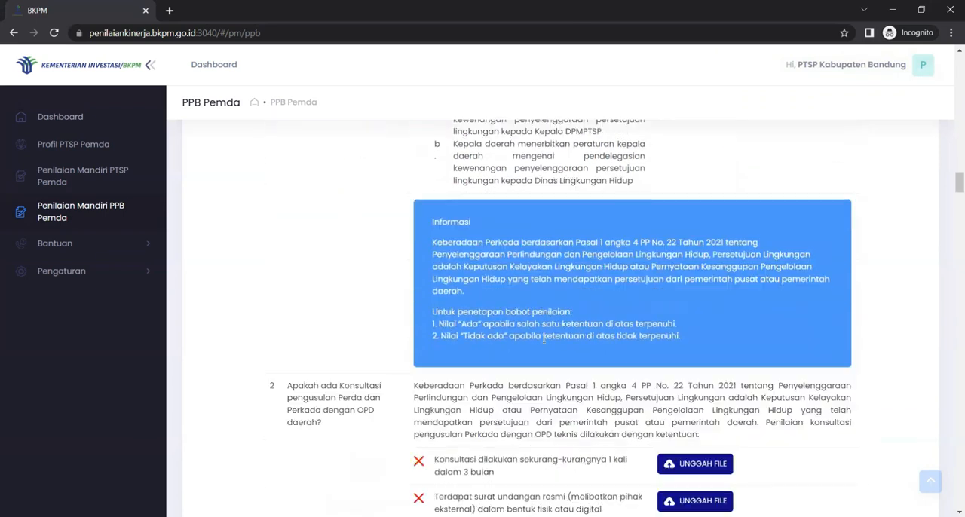
scroll(543, 339, "down", 6)
scroll(544, 339, "down", 7)
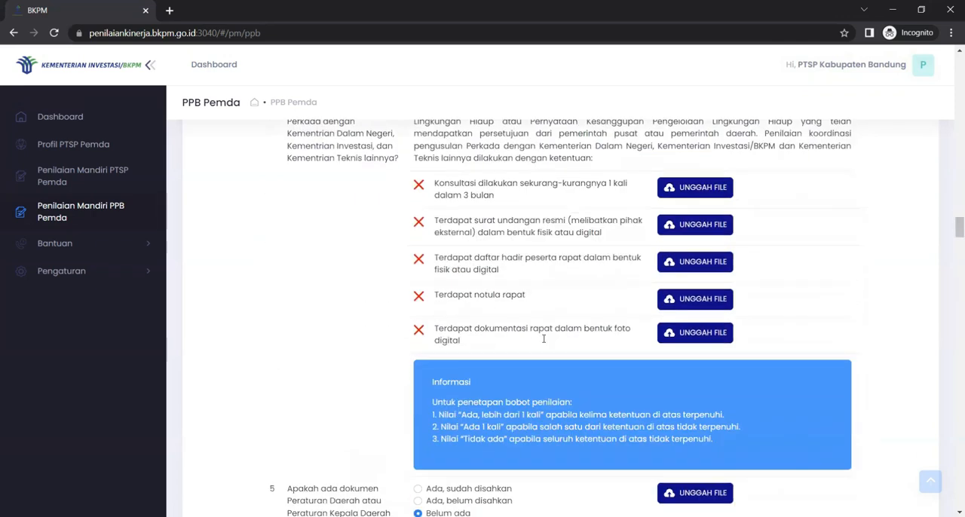
Step: Answer question 5 on the regulation document for pengawasan dan perizinan lingkungan with "Ada, sudah disahkan", trying the other two options as well
scroll(542, 339, "down", 4)
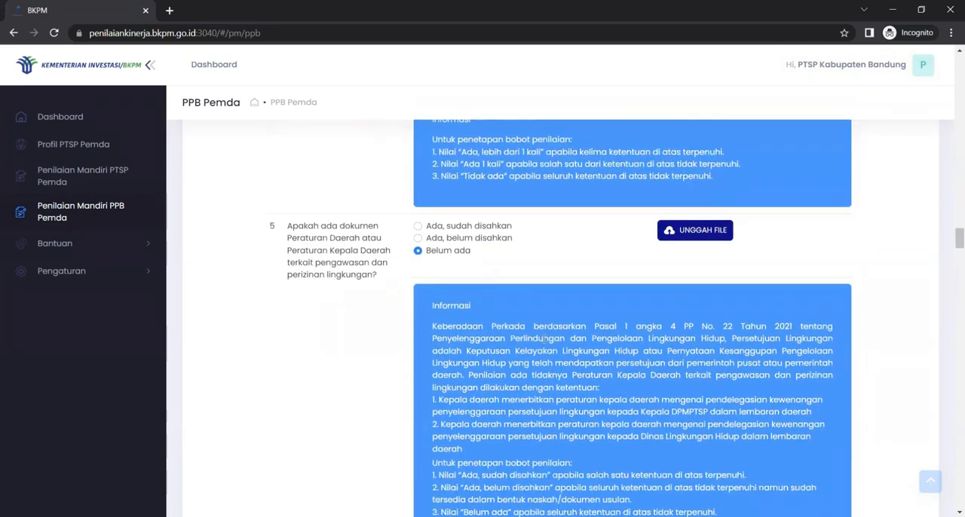
scroll(543, 339, "down", 1)
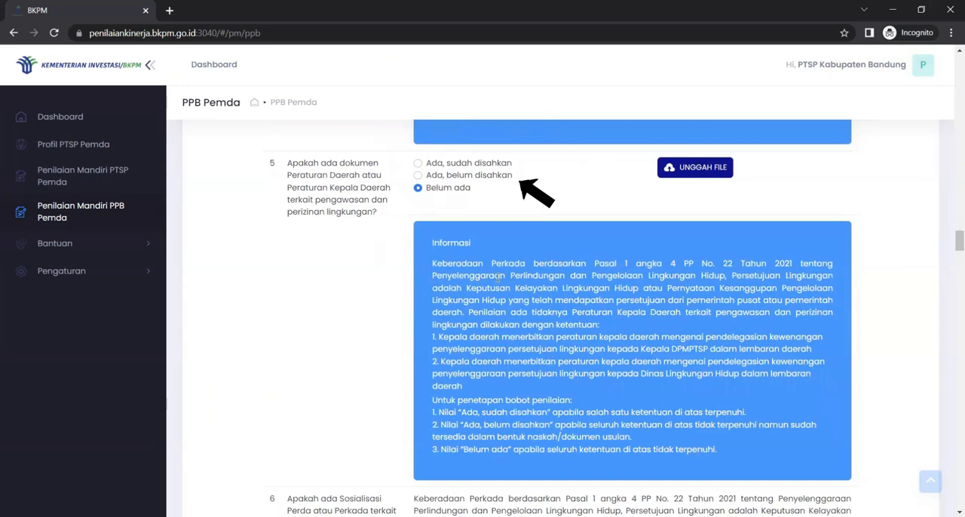
left_click(455, 167)
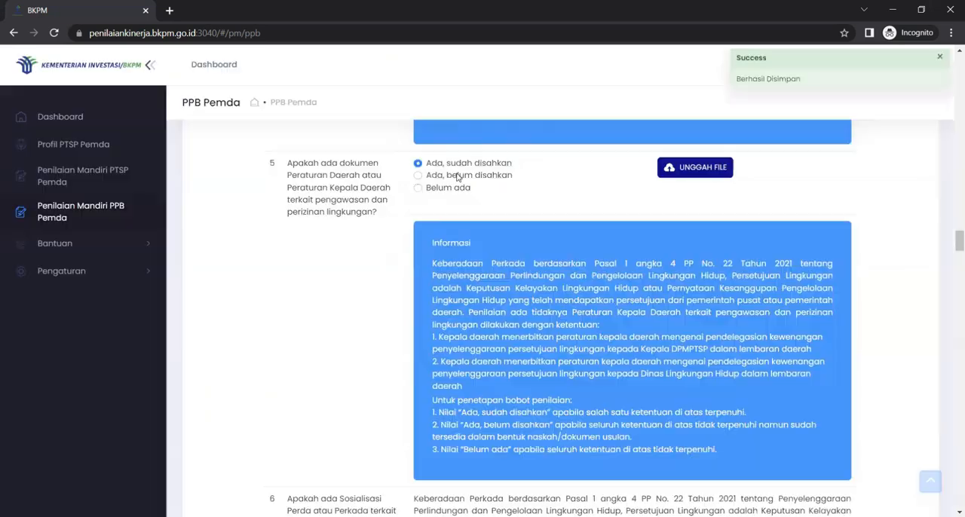
left_click(457, 176)
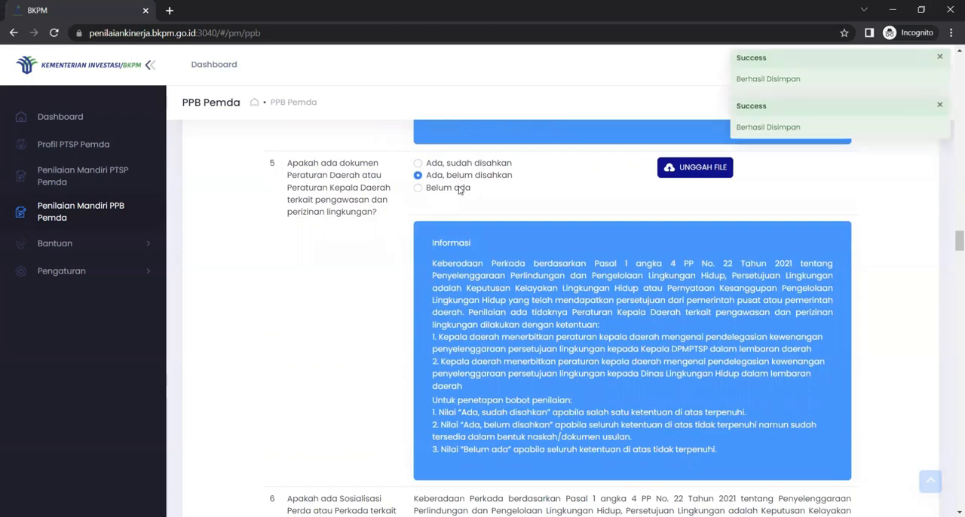
left_click(459, 189)
left_click(471, 165)
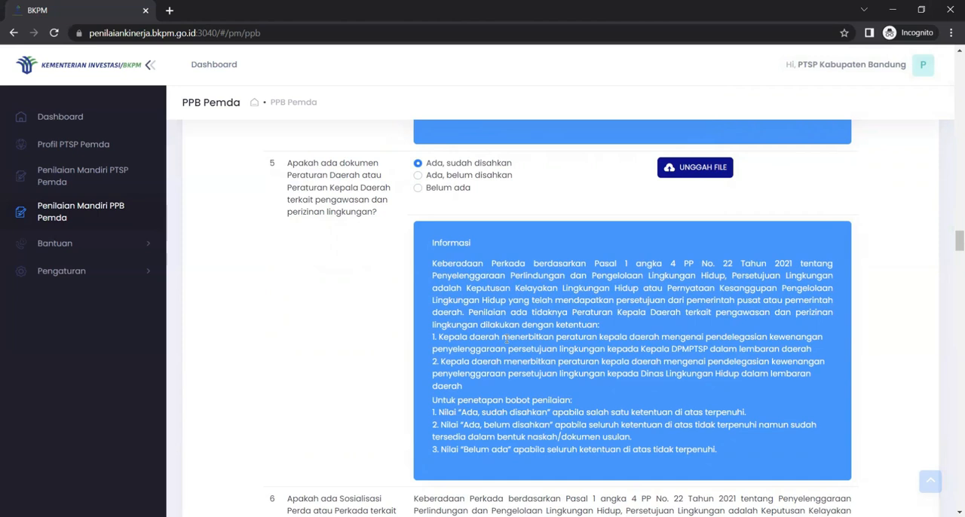
scroll(505, 338, "up", 2)
scroll(506, 338, "down", 2)
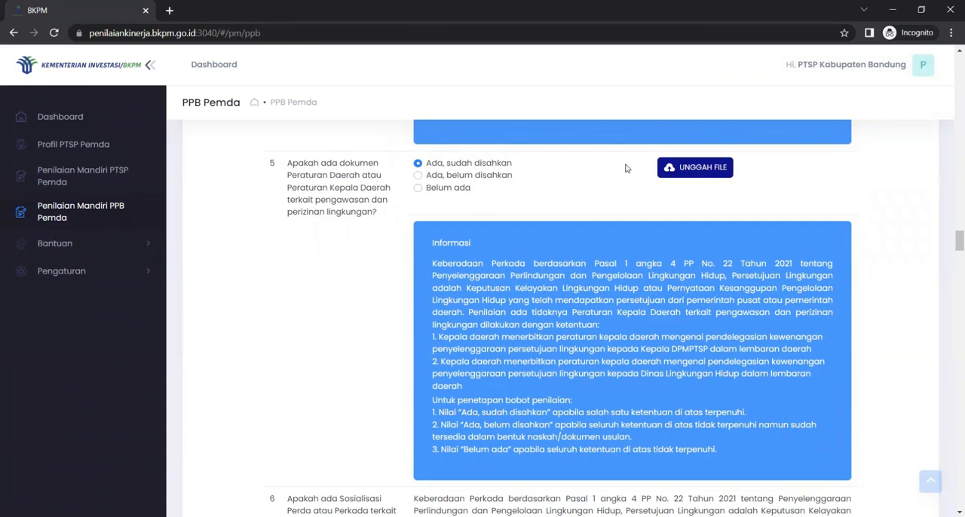
left_click(705, 167)
left_click(223, 213)
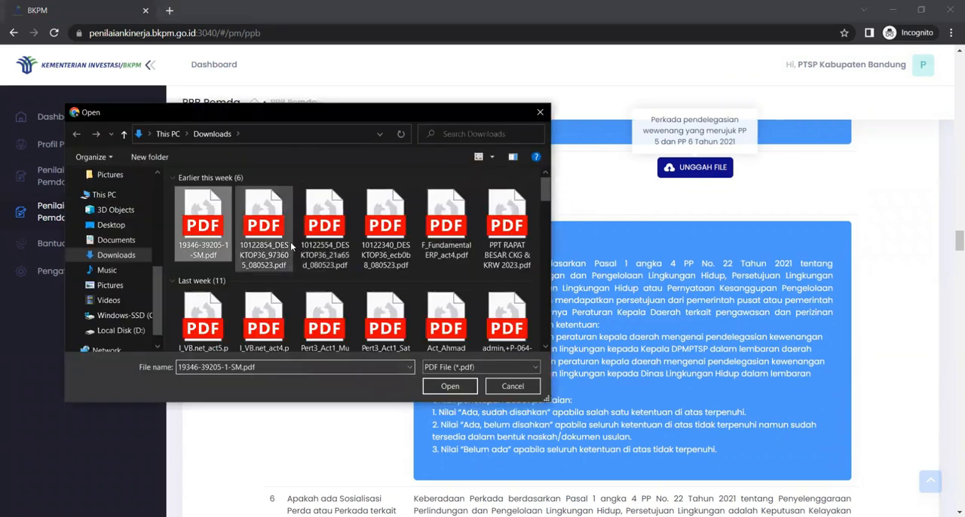
left_click(449, 385)
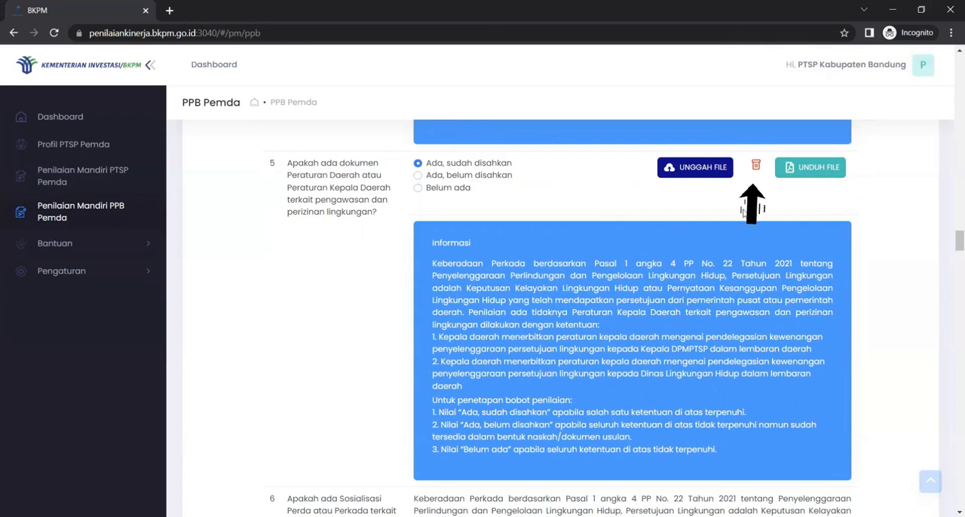
Step: Pass the remaining Penyederhanaan Persyaratan Dasar questions and proceed to the Peningkatan Iklim Investasi section
scroll(662, 342, "down", 10)
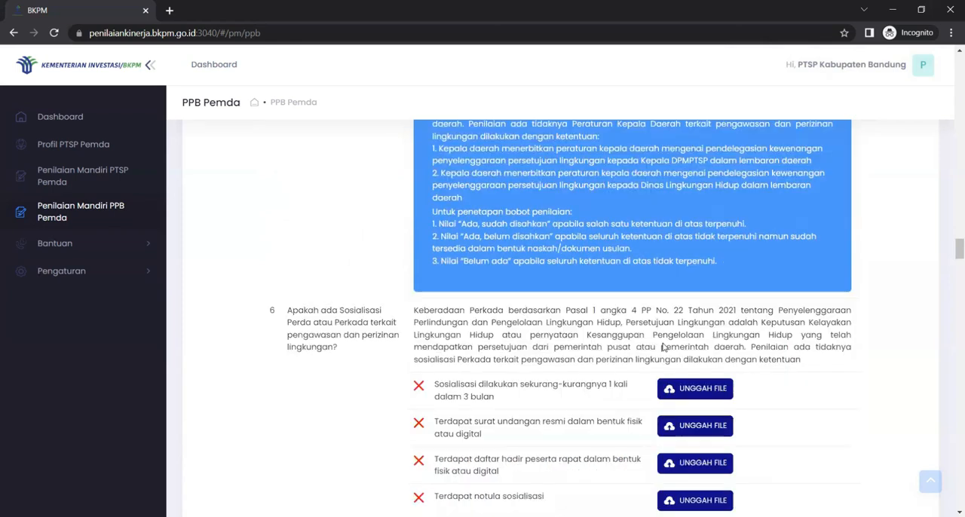
scroll(663, 347, "down", 10)
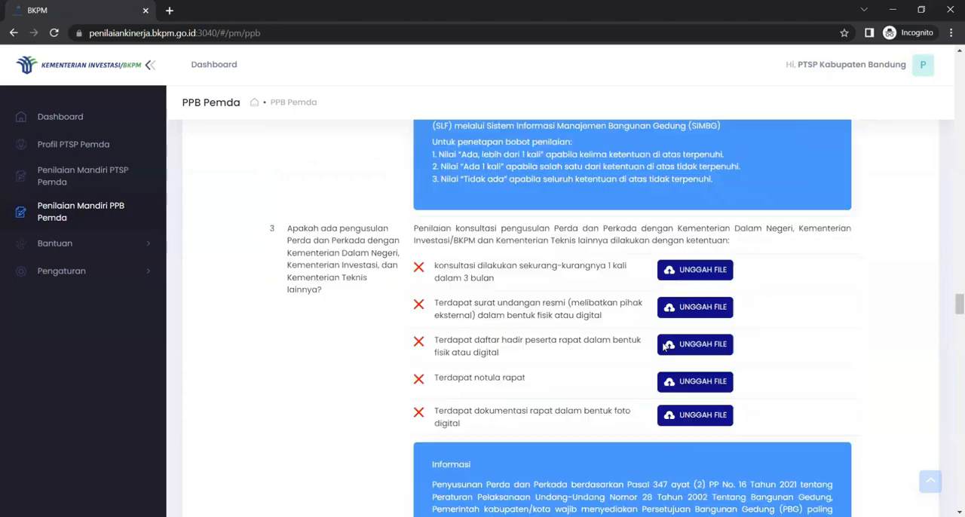
scroll(663, 347, "down", 10)
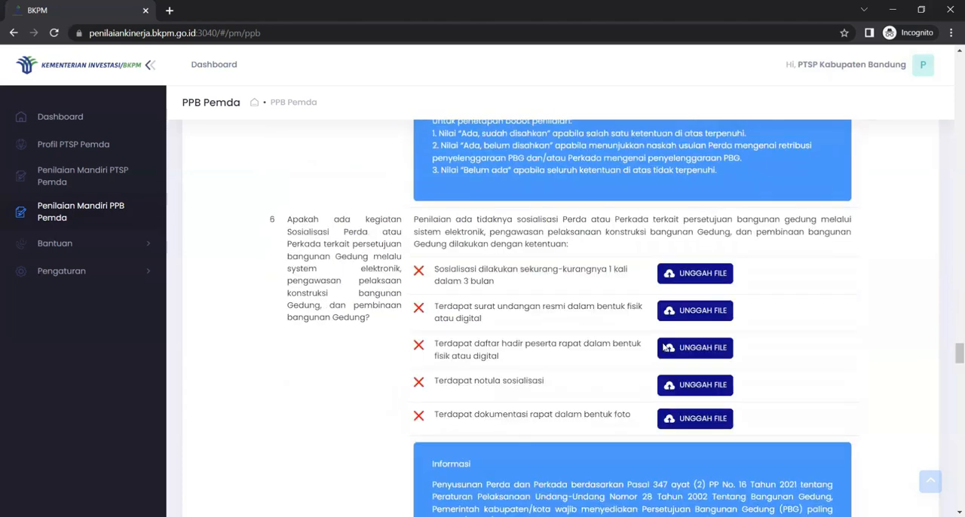
scroll(661, 347, "down", 10)
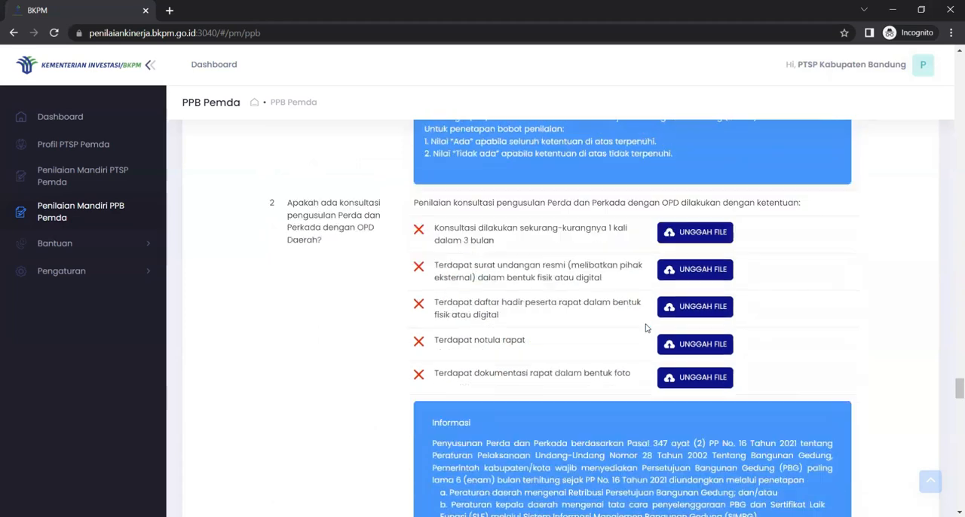
scroll(609, 333, "down", 10)
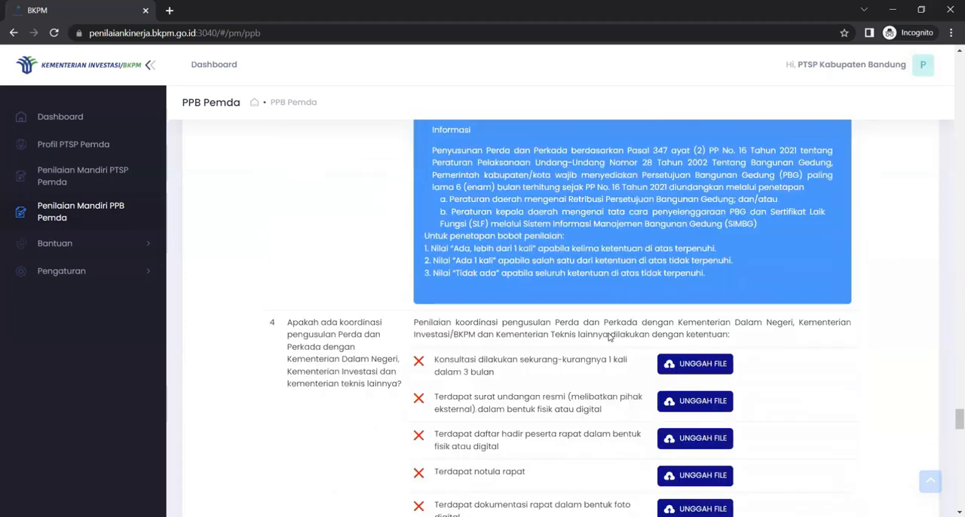
scroll(609, 337, "down", 10)
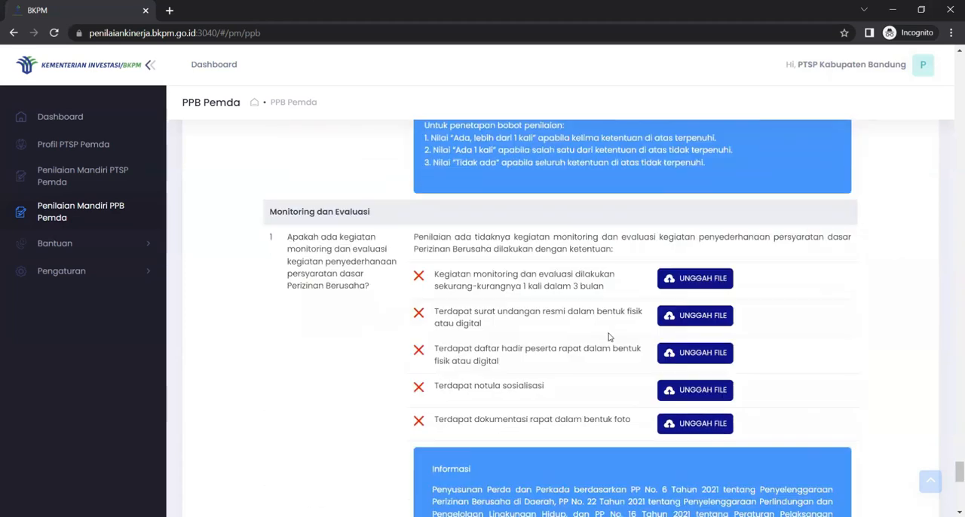
scroll(609, 333, "down", 2)
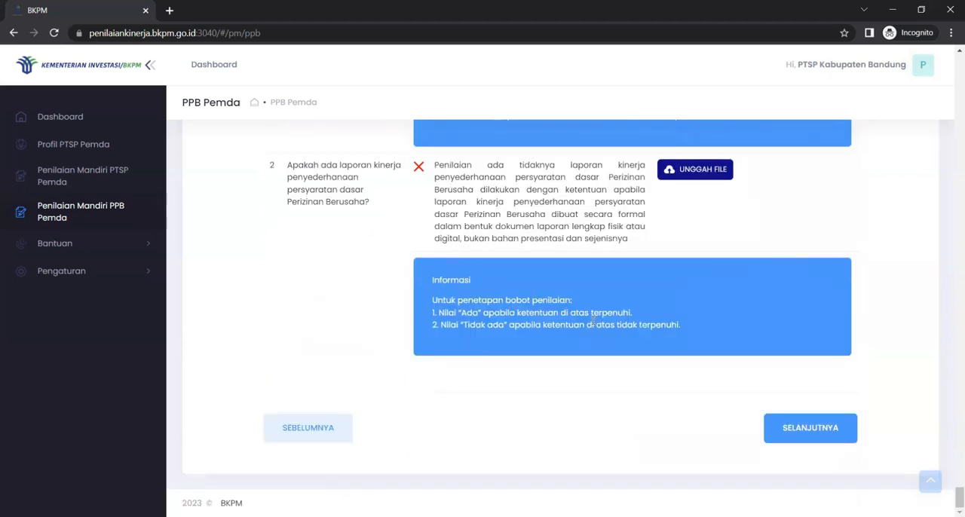
left_click(802, 434)
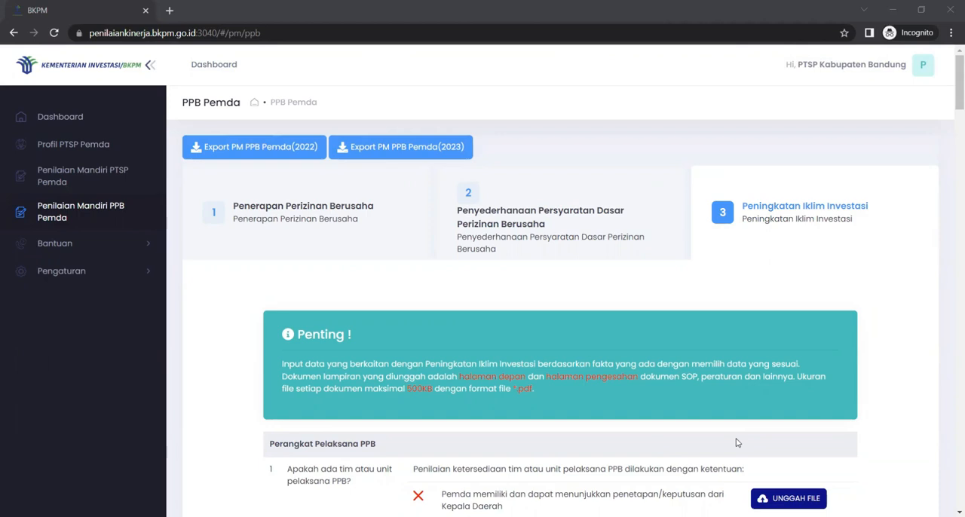
Step: Examine the Peningkatan Iklim Investasi instructions and the questions on Perangkat Pelaksana PPB and Koordinasi Formal Lintas Pemangku Kepentingan
scroll(737, 443, "down", 3)
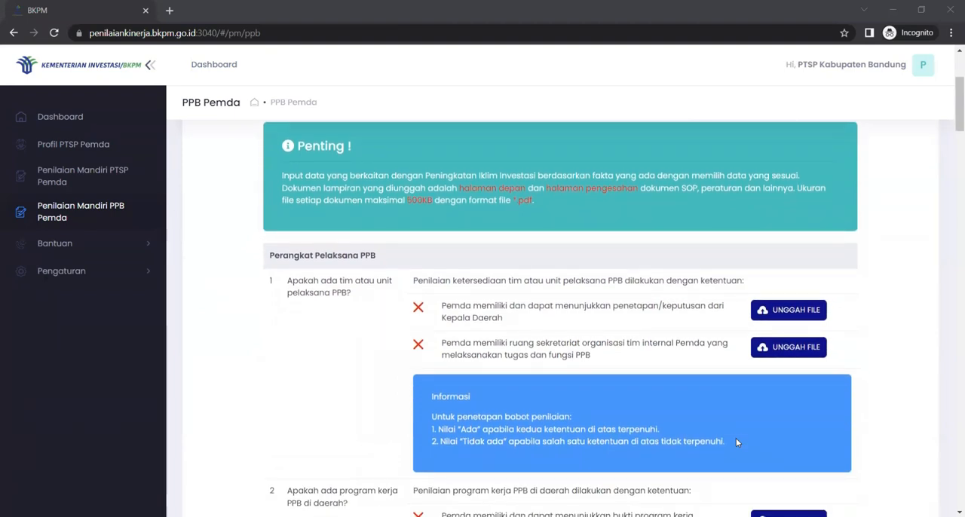
scroll(290, 324, "down", 4)
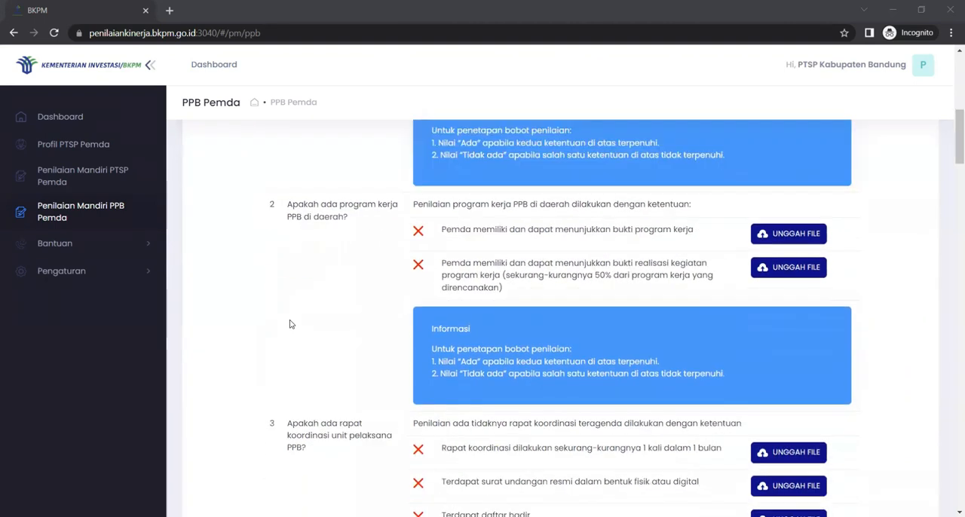
scroll(290, 324, "down", 6)
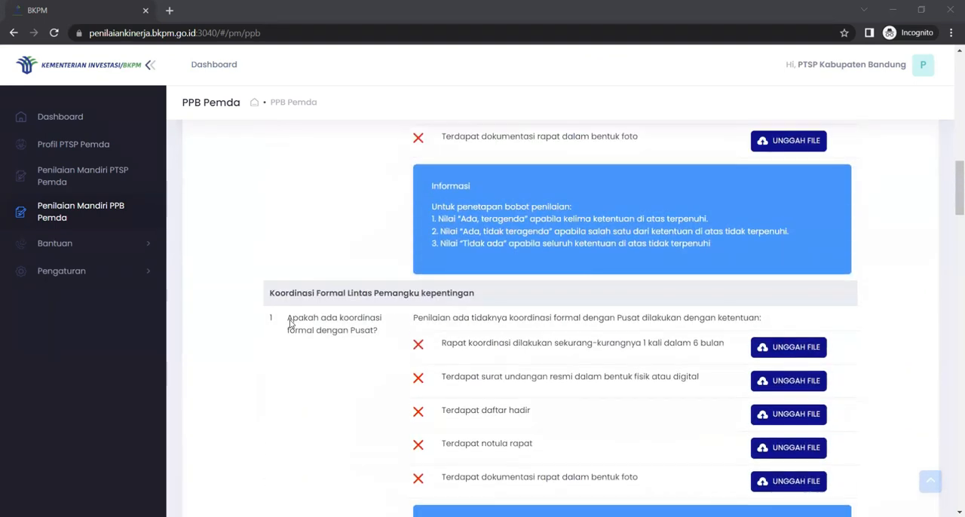
scroll(290, 323, "up", 1)
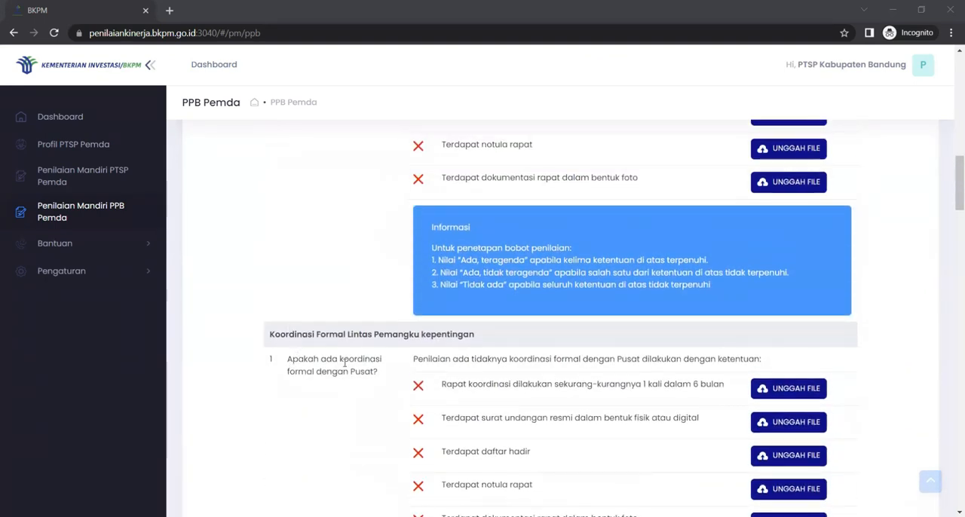
scroll(345, 363, "down", 6)
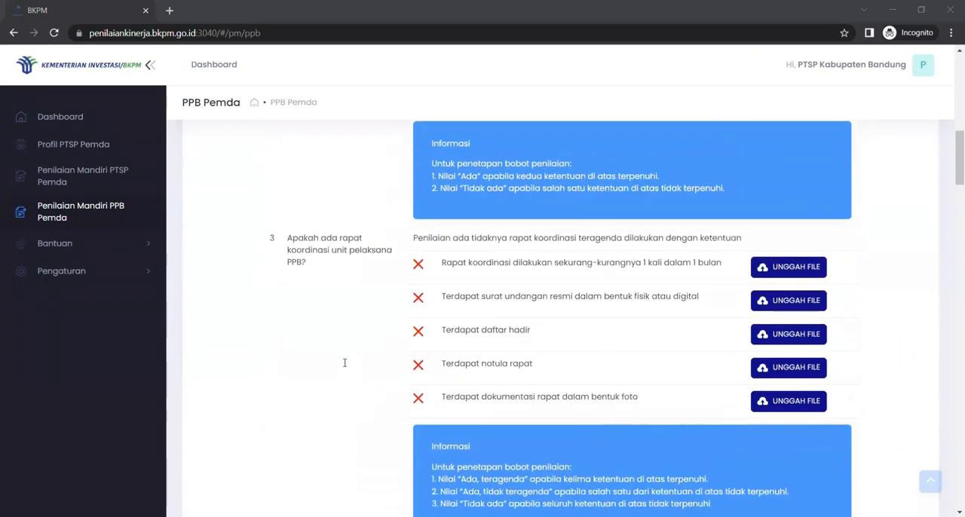
scroll(345, 362, "down", 12)
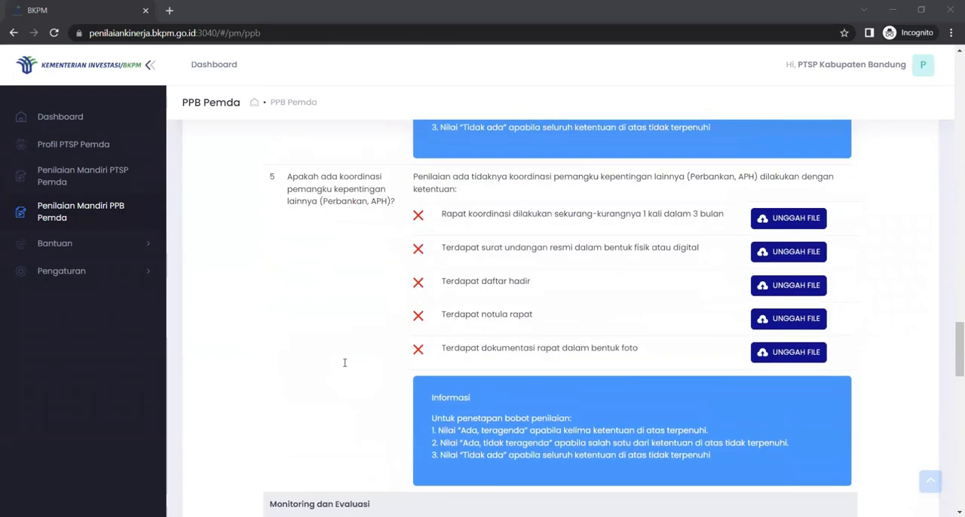
Step: Examine the questions on Monitoring dan Evaluasi of PPB implementation and on Tindak lanjut atas hasil Evaluasi
scroll(345, 362, "down", 4)
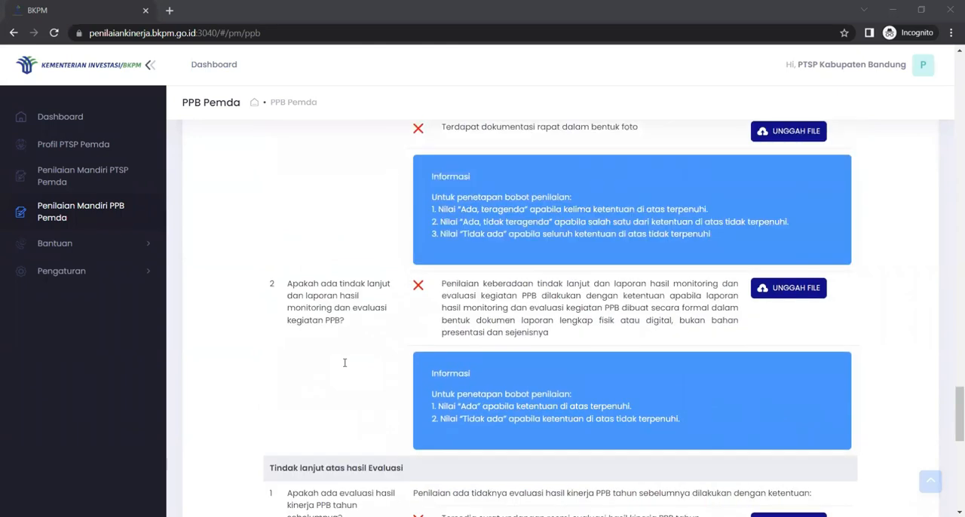
scroll(345, 363, "up", 5)
scroll(242, 327, "down", 2)
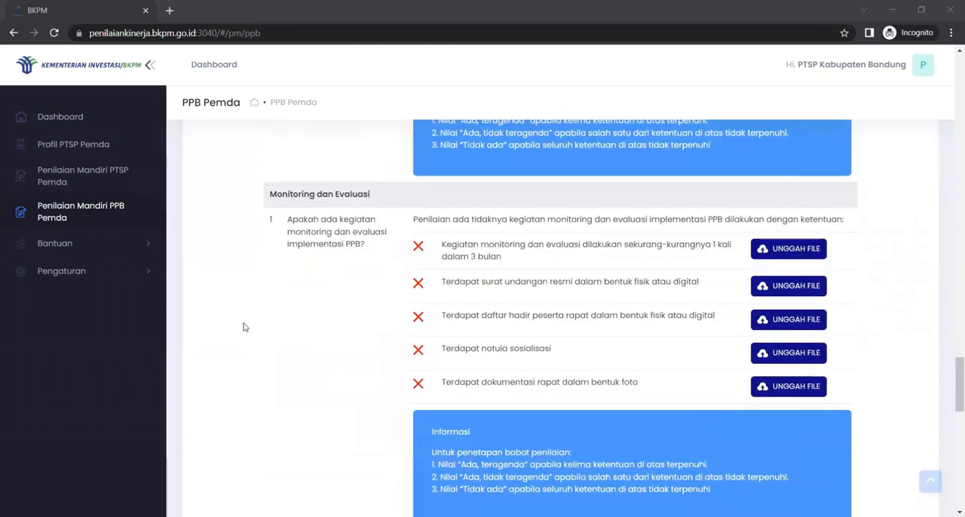
scroll(306, 343, "down", 4)
scroll(306, 349, "down", 4)
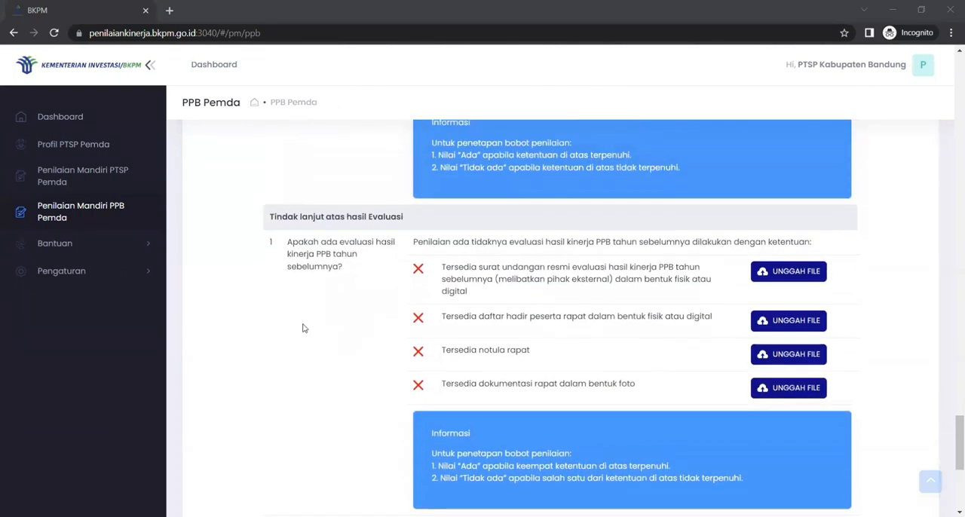
scroll(304, 328, "down", 5)
scroll(692, 353, "up", 4)
scroll(693, 353, "down", 5)
left_click(929, 480)
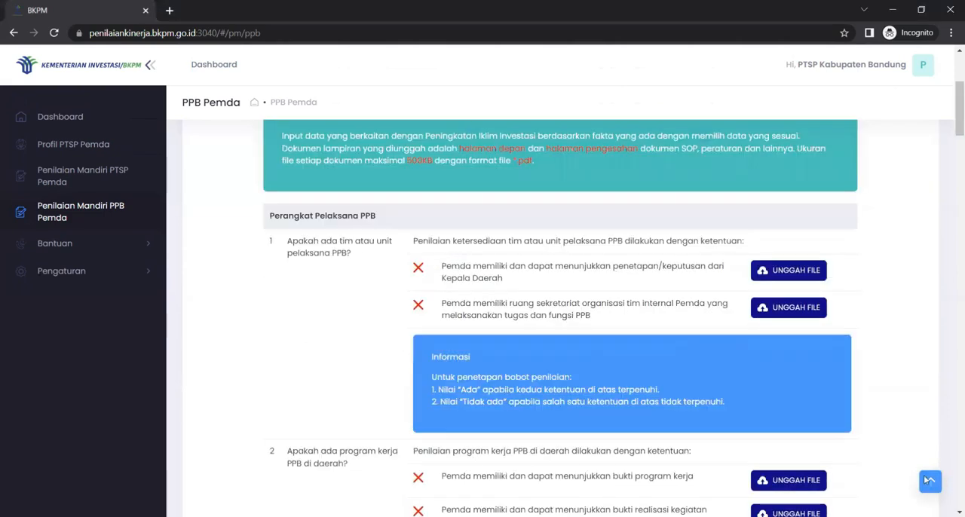
scroll(595, 400, "down", 3)
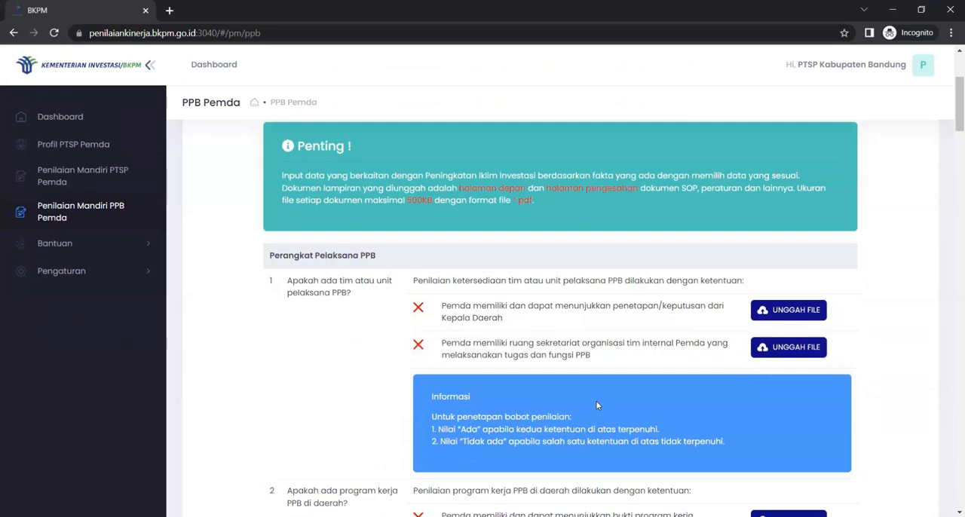
scroll(595, 406, "down", 1)
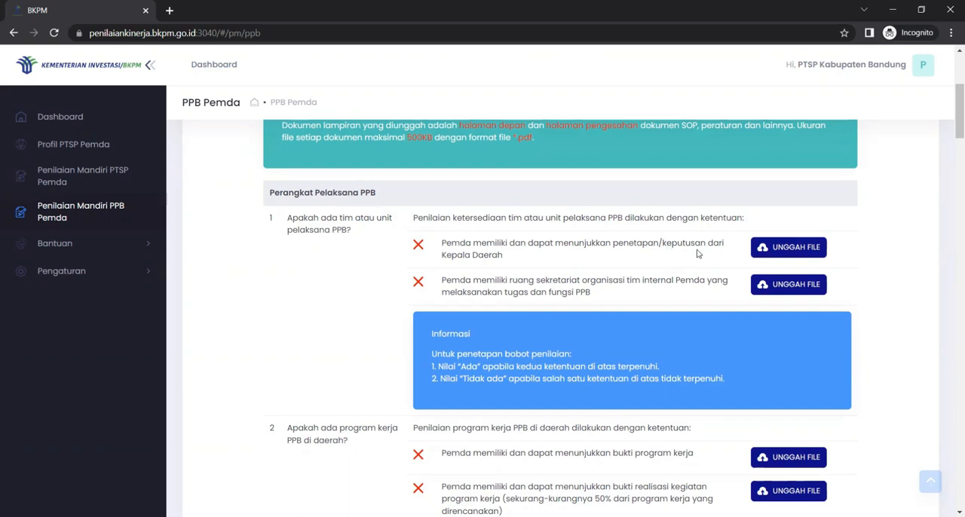
left_click(794, 250)
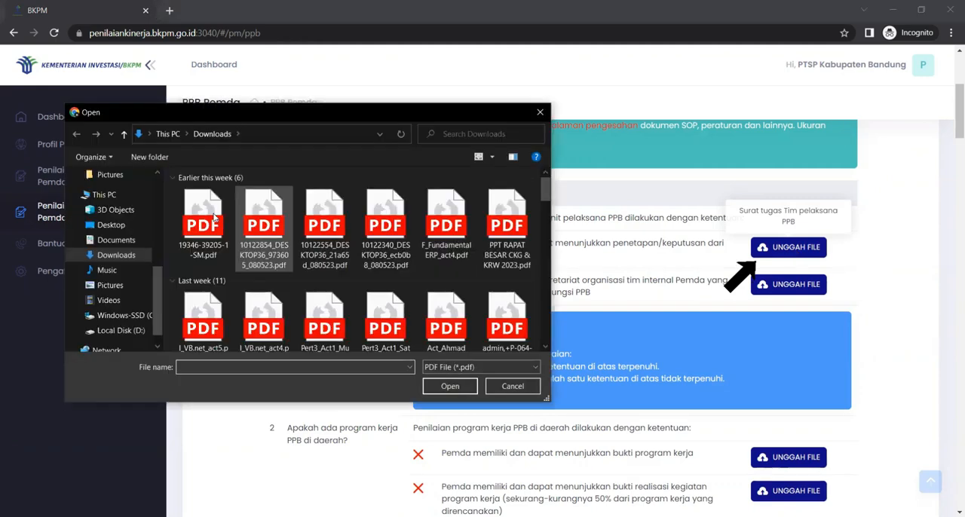
left_click(452, 389)
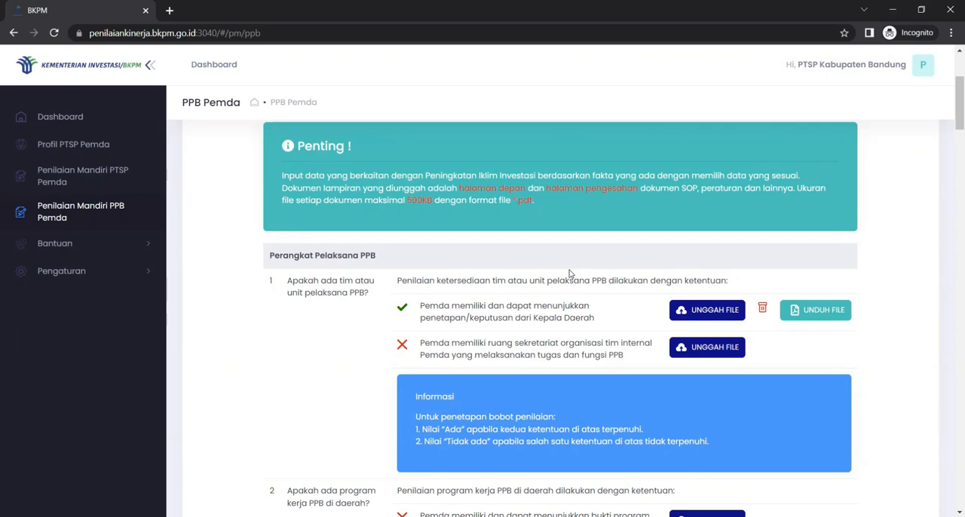
Step: Review the Peningkatan Iklim Investasi questions and their file requirements, from Perangkat Pelaksana PPB through Tindak lanjut atas hasil Evaluasi
scroll(570, 274, "up", 1)
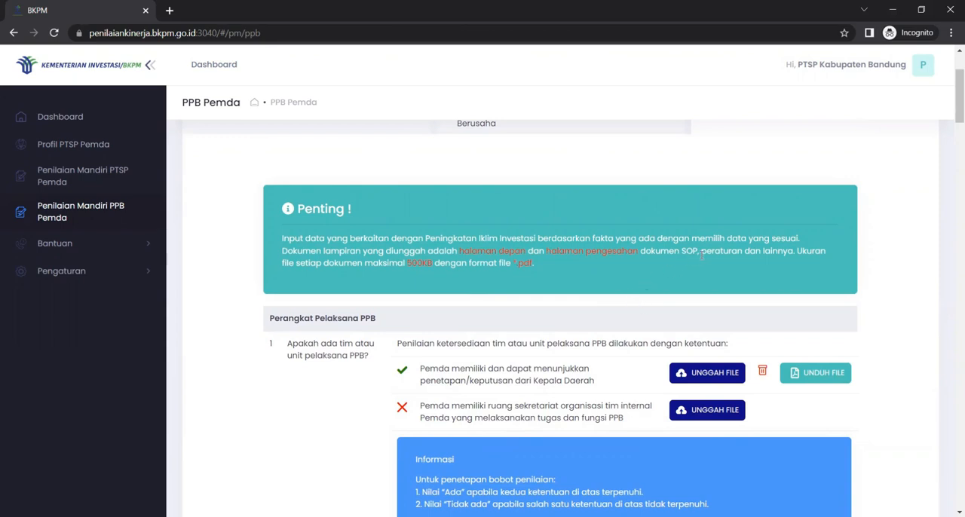
scroll(800, 276, "down", 2)
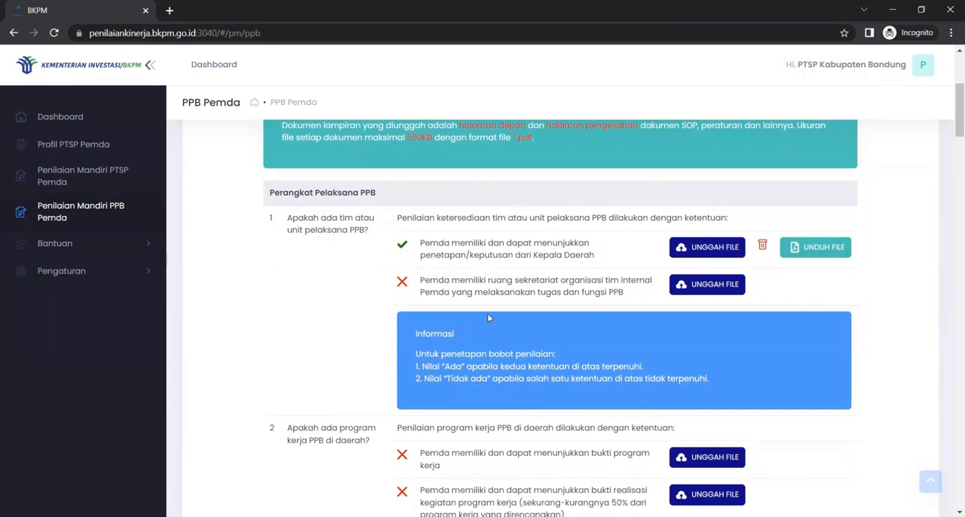
scroll(538, 369, "down", 14)
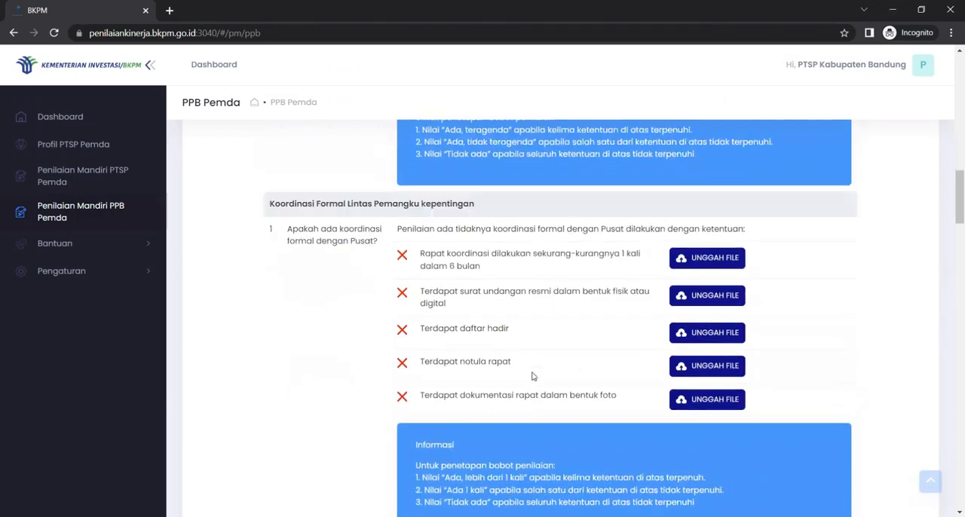
scroll(532, 375, "down", 12)
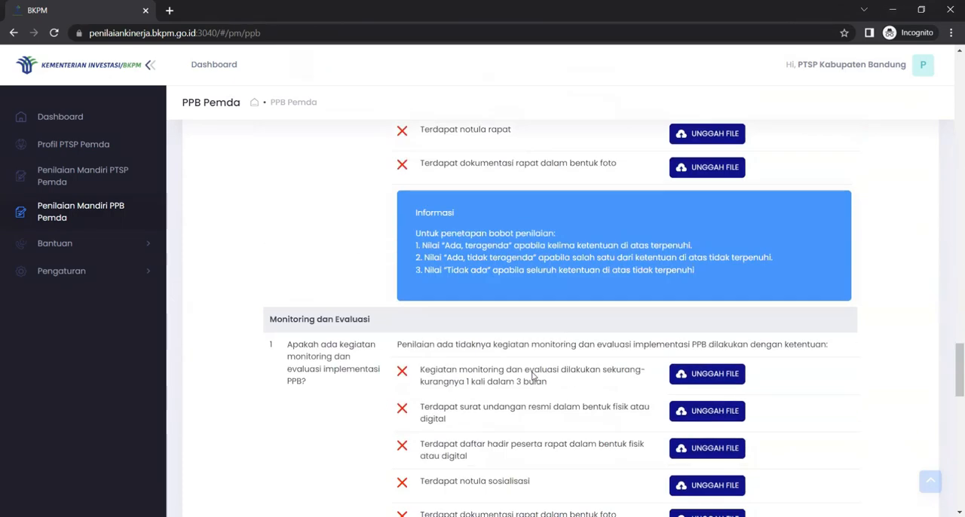
scroll(532, 375, "down", 12)
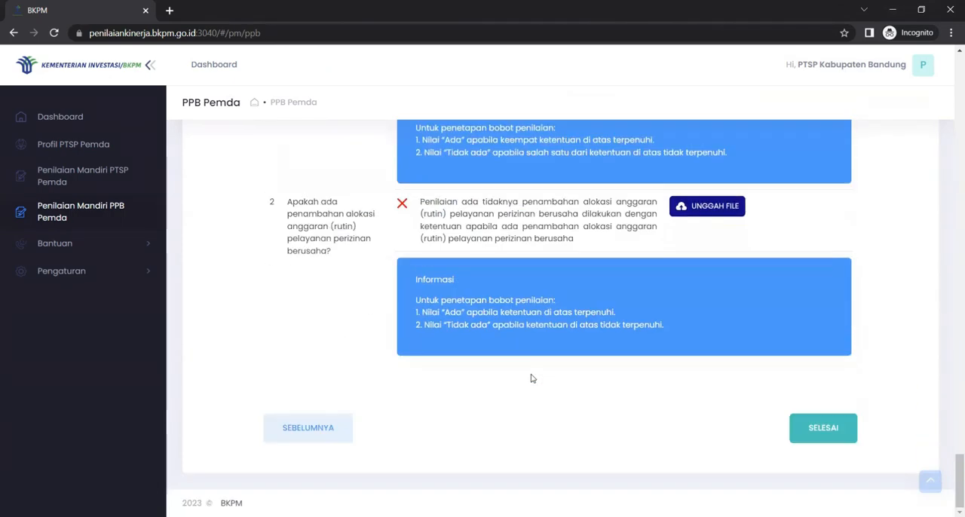
scroll(529, 371, "up", 15)
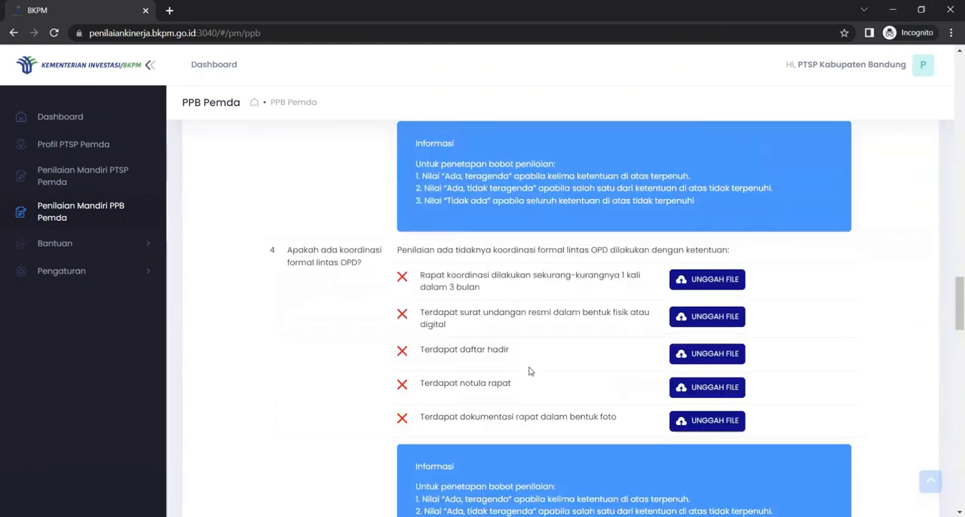
scroll(530, 371, "up", 12)
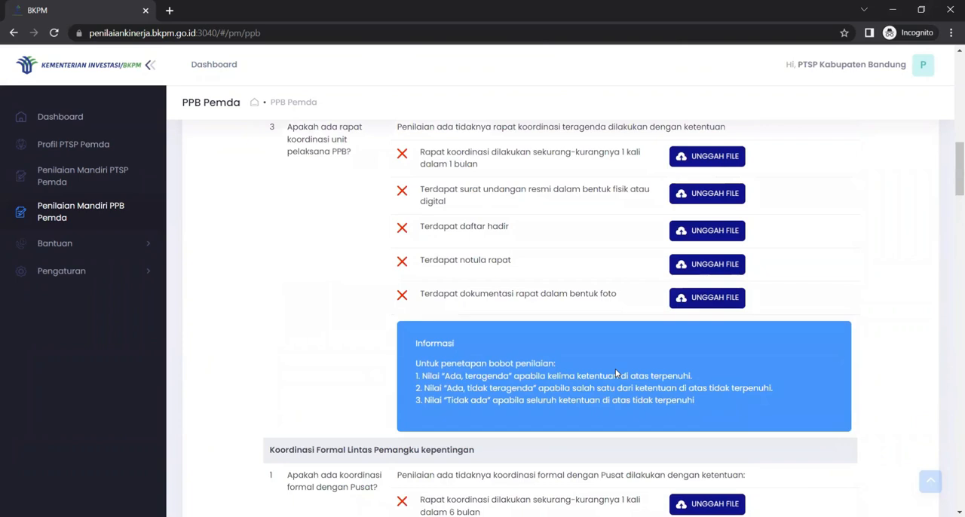
scroll(615, 369, "up", 4)
scroll(615, 372, "up", 4)
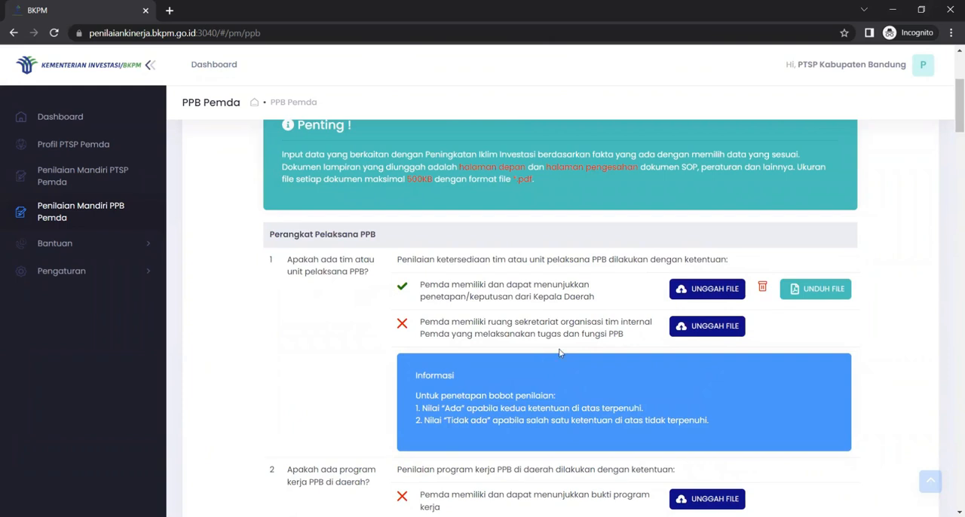
scroll(671, 333, "up", 2)
scroll(671, 332, "down", 4)
scroll(671, 332, "down", 20)
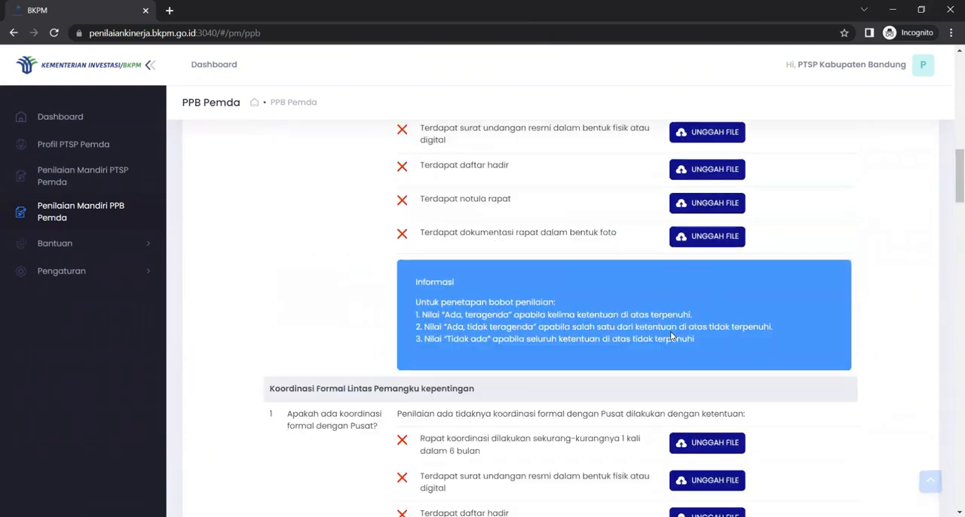
scroll(671, 335, "down", 10)
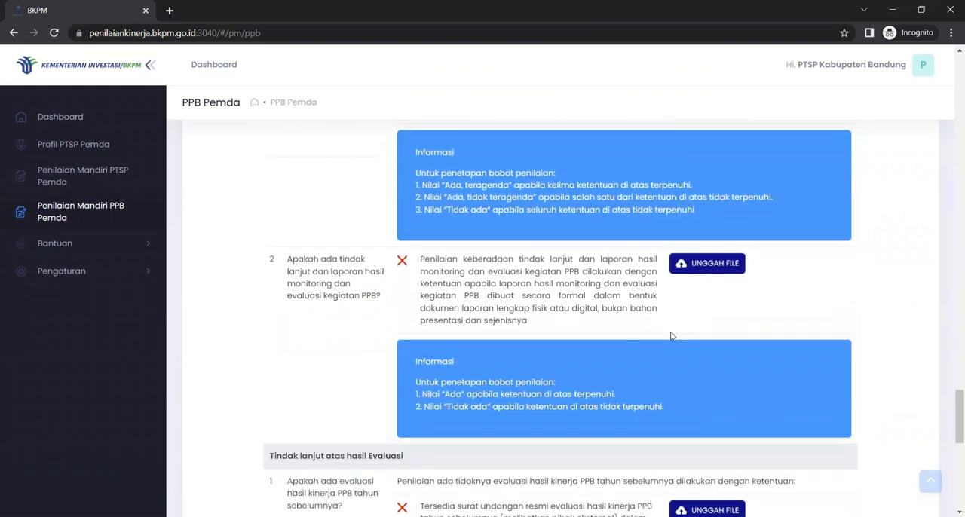
scroll(670, 336, "down", 3)
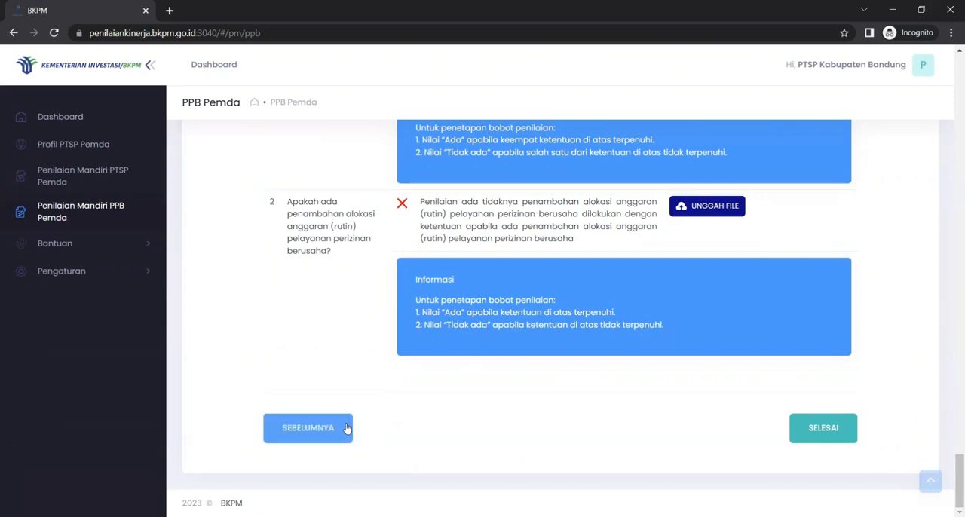
scroll(635, 413, "up", 20)
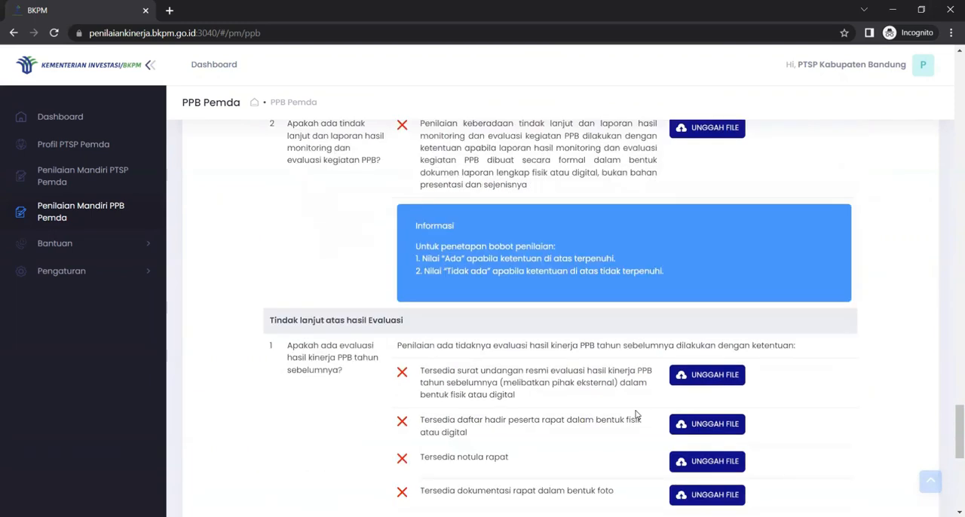
scroll(635, 413, "up", 20)
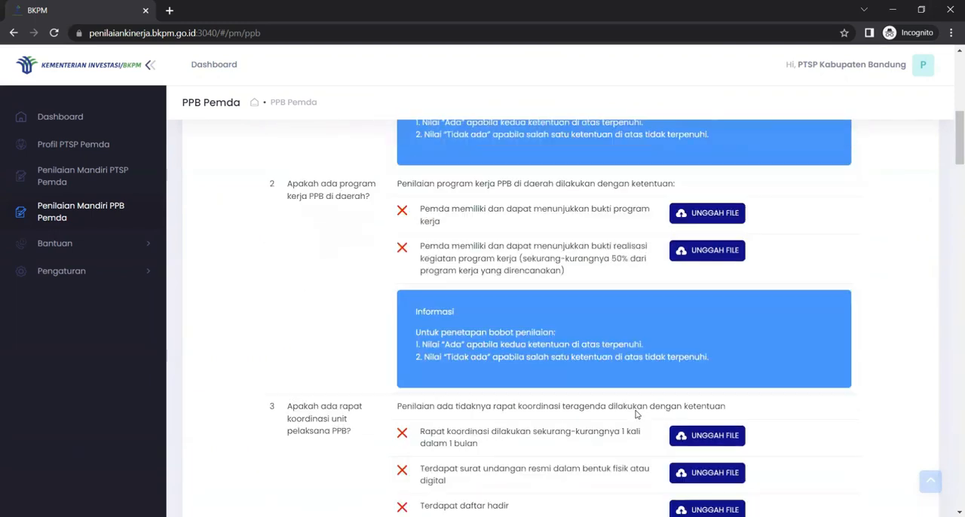
scroll(635, 413, "up", 1)
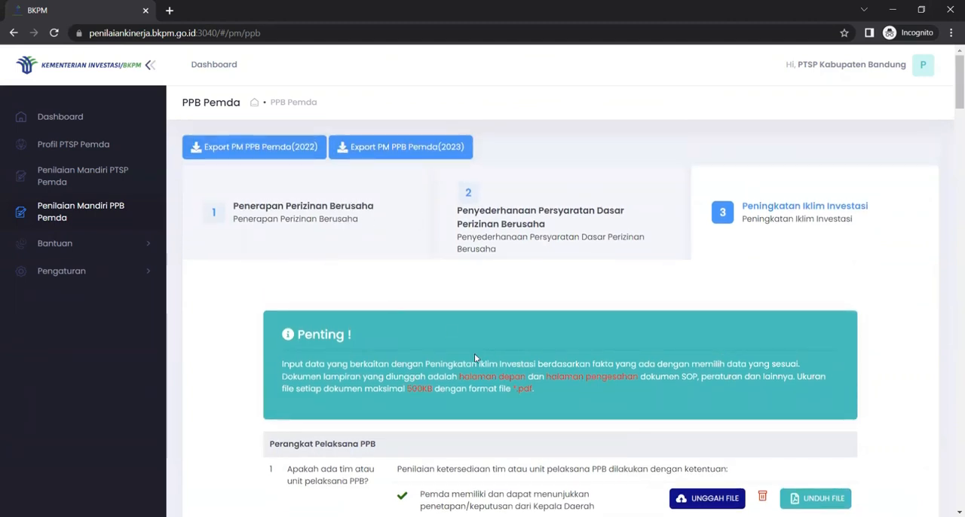
Step: Finish the PPB Pemda self-assessment and view the Penilaian Mandiri PPB scores on the dashboard
left_click_drag(957, 86, 957, 492)
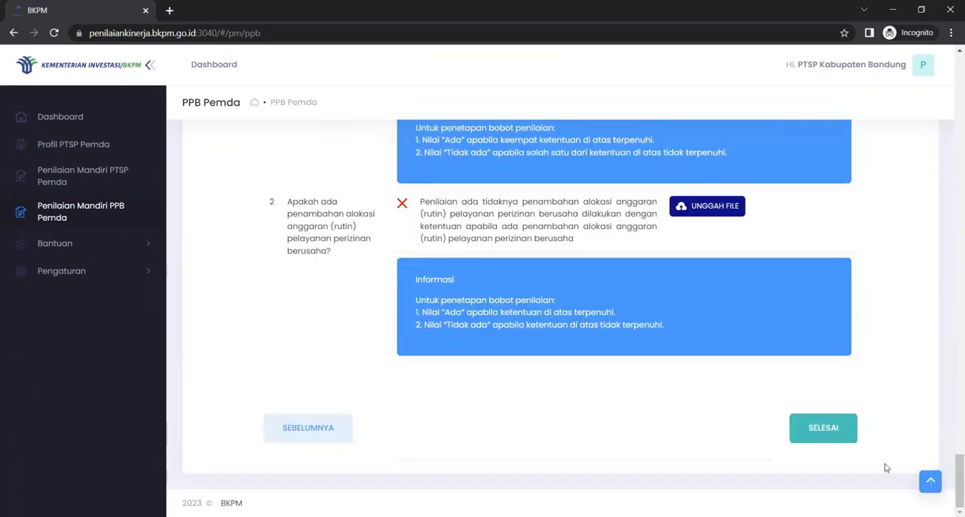
left_click(822, 428)
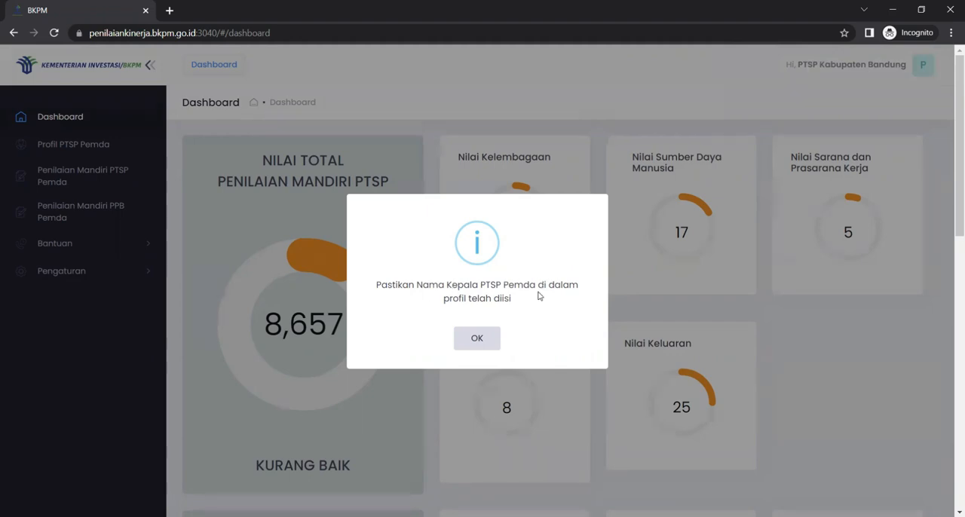
left_click(481, 338)
left_click_drag(952, 95, 949, 237)
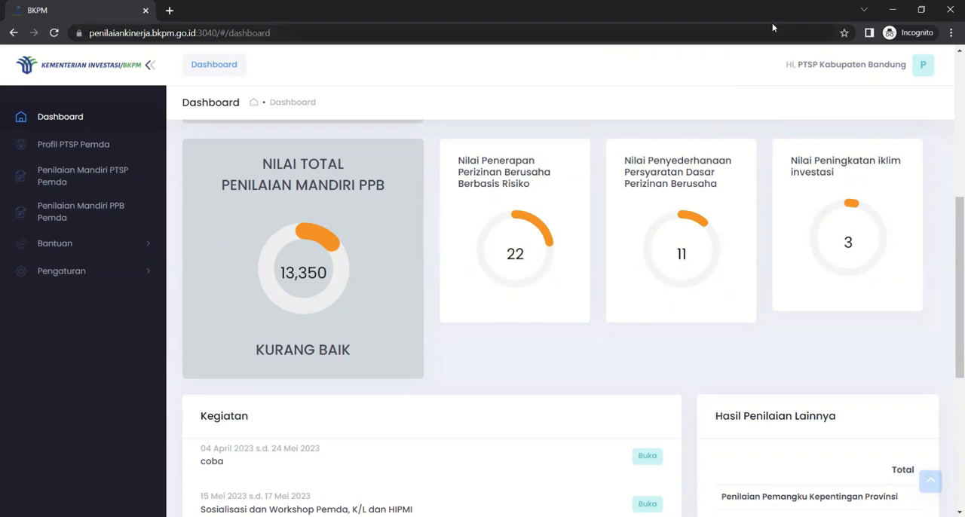
Step: View the Bantuan ticket list and open the form for a new help ticket
left_click(136, 254)
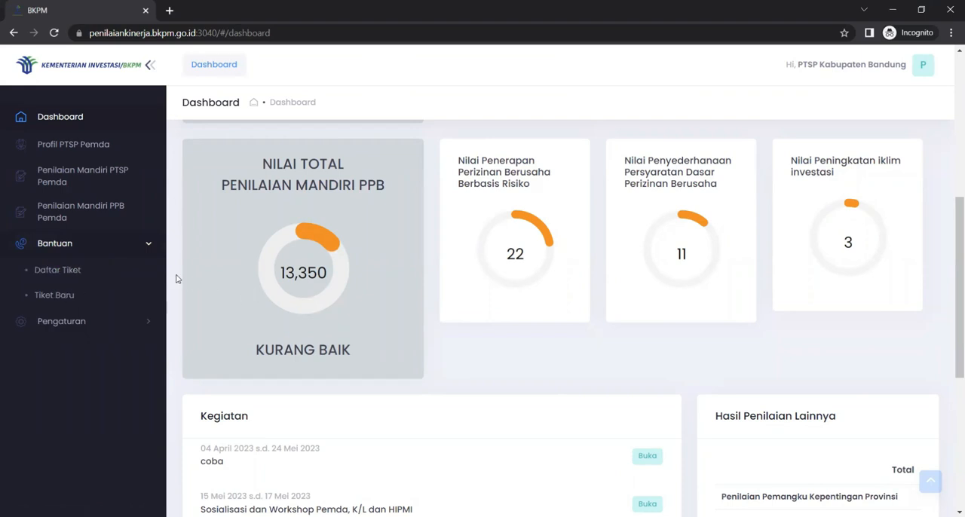
left_click(48, 270)
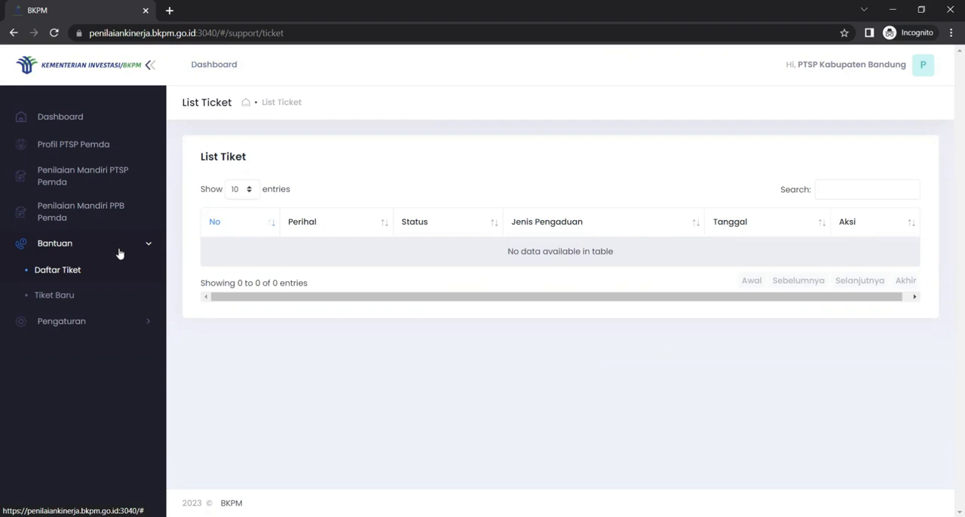
left_click(79, 305)
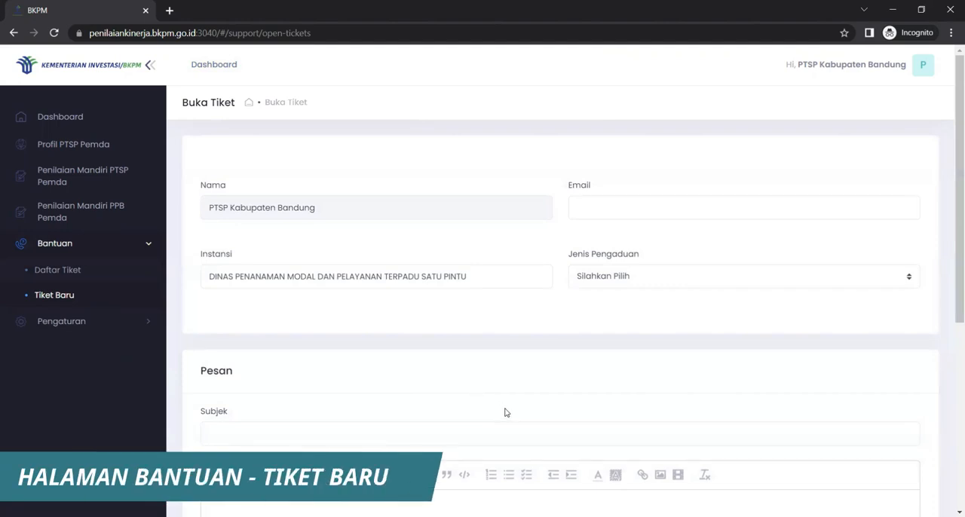
Step: Fill in the contact's e-mail on the new ticket and set Jenis Pengaduan to Konten/Instrumen Penilaian Kinerja
scroll(520, 397, "down", 2)
left_click(609, 205)
scroll(542, 344, "down", 3)
scroll(543, 341, "up", 2)
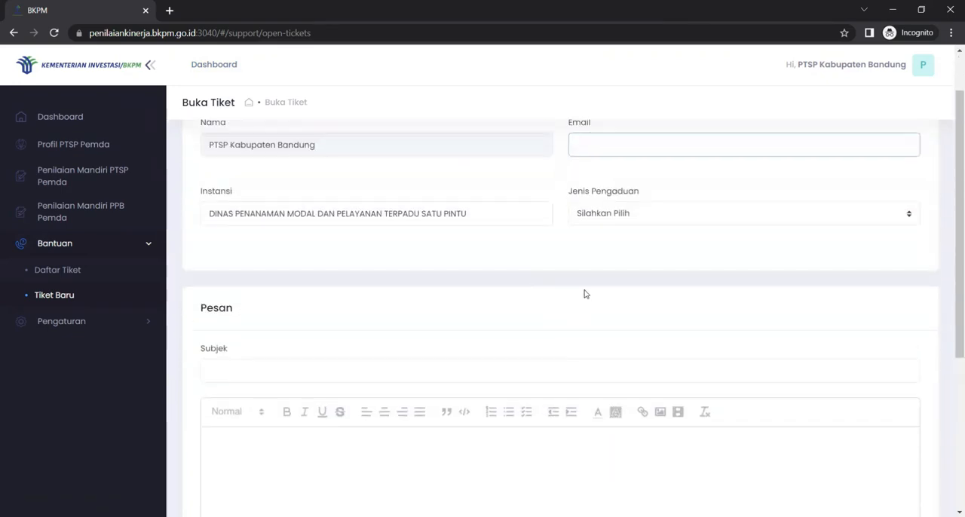
scroll(603, 264, "up", 2)
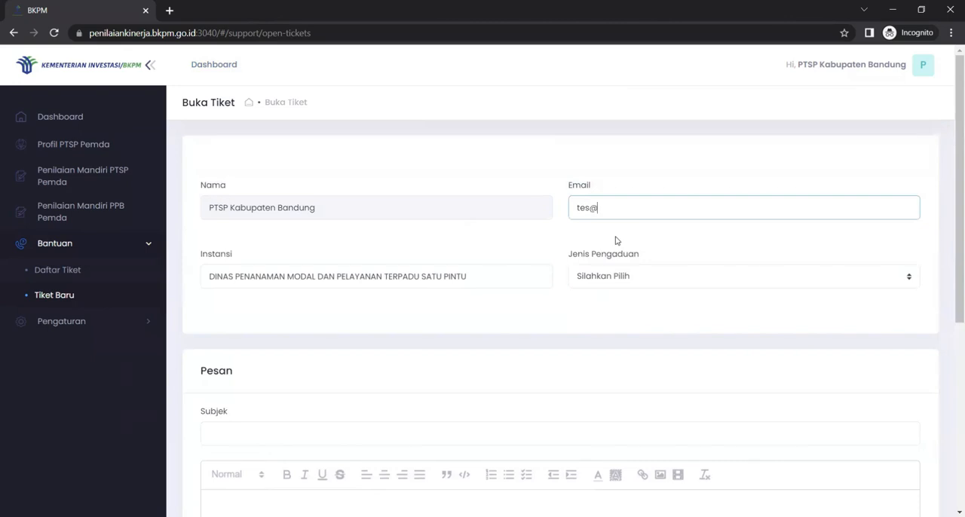
scroll(614, 242, "down", 2)
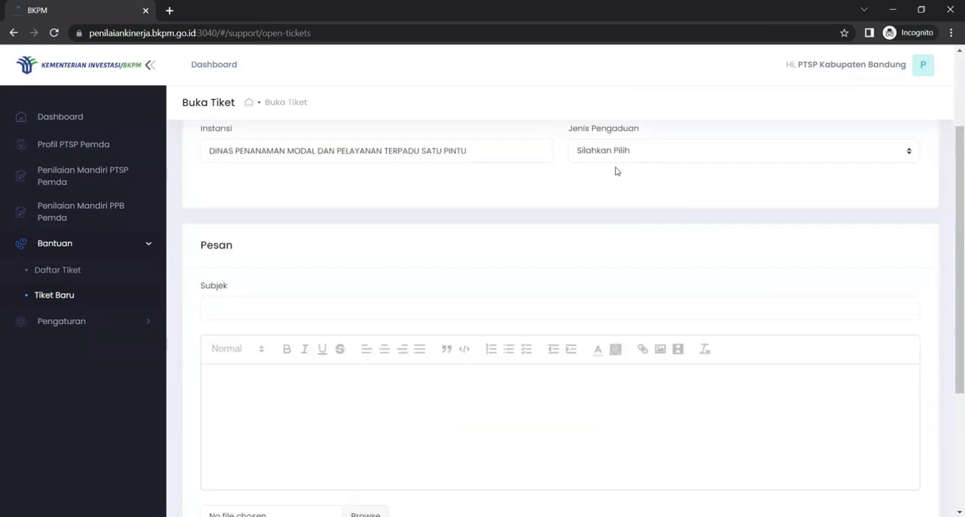
left_click(621, 153)
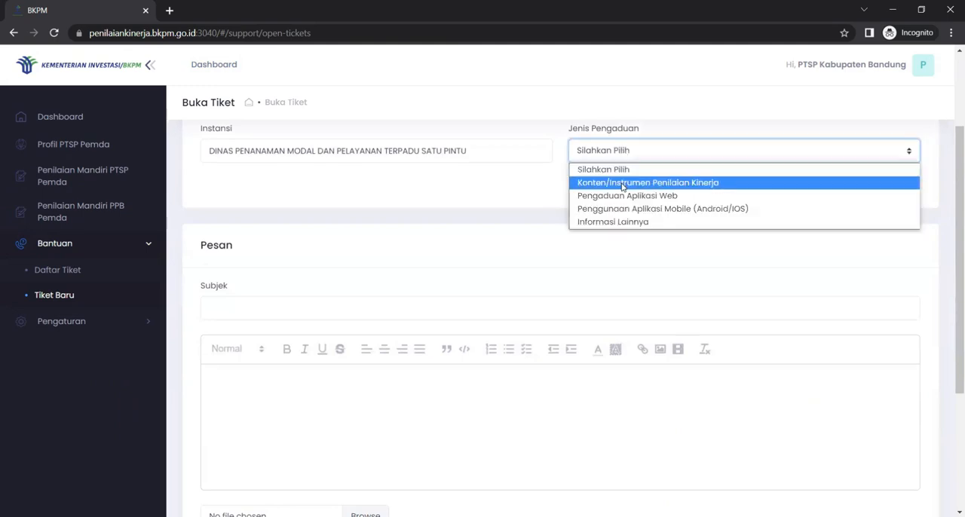
left_click(622, 183)
Step: Enter "tes" as the ticket's subject and "tes pesan" as its message
scroll(263, 271, "down", 1)
left_click(263, 248)
type("tes")
left_click(299, 335)
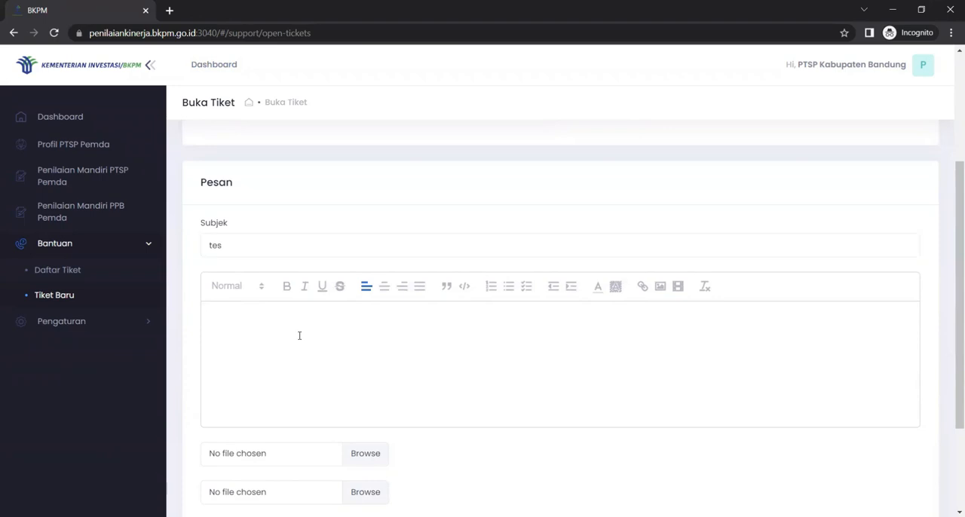
type("tes pesan")
scroll(299, 337, "down", 2)
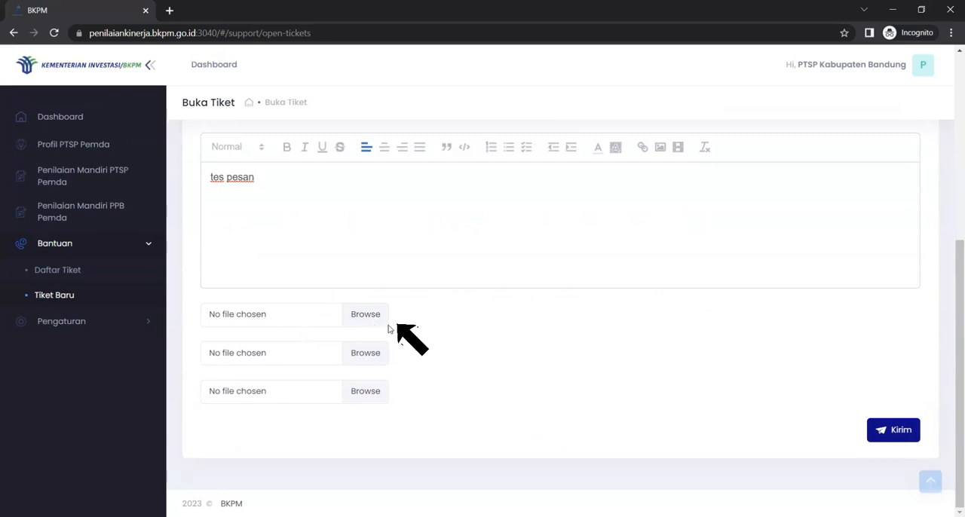
left_click(367, 316)
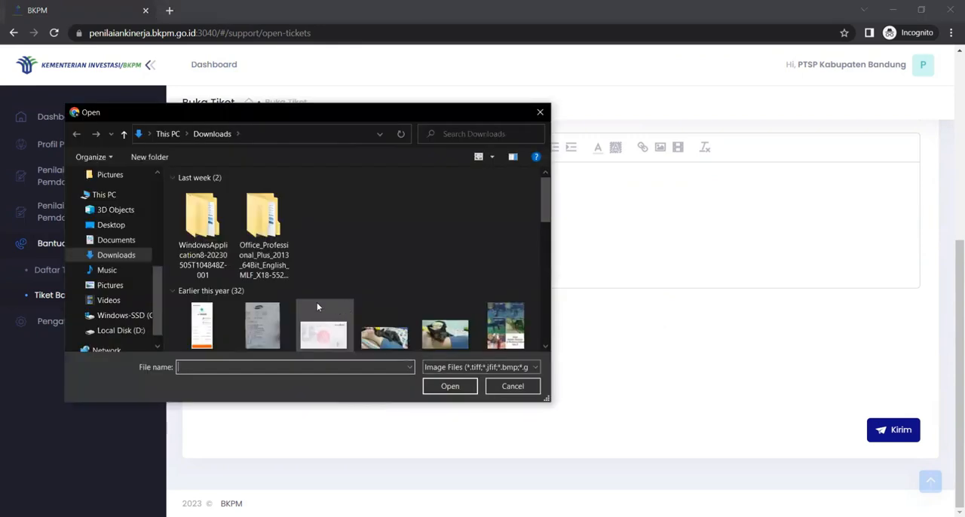
scroll(233, 303, "down", 1)
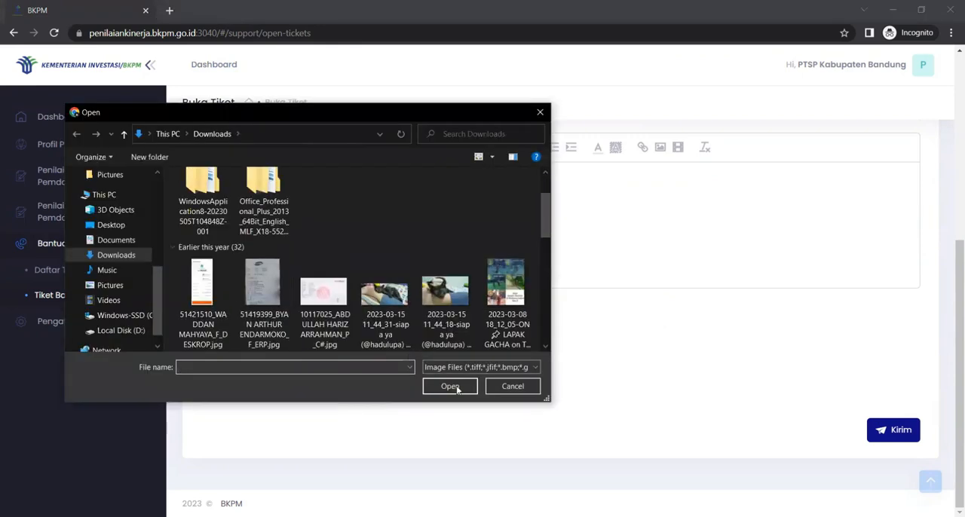
left_click(512, 386)
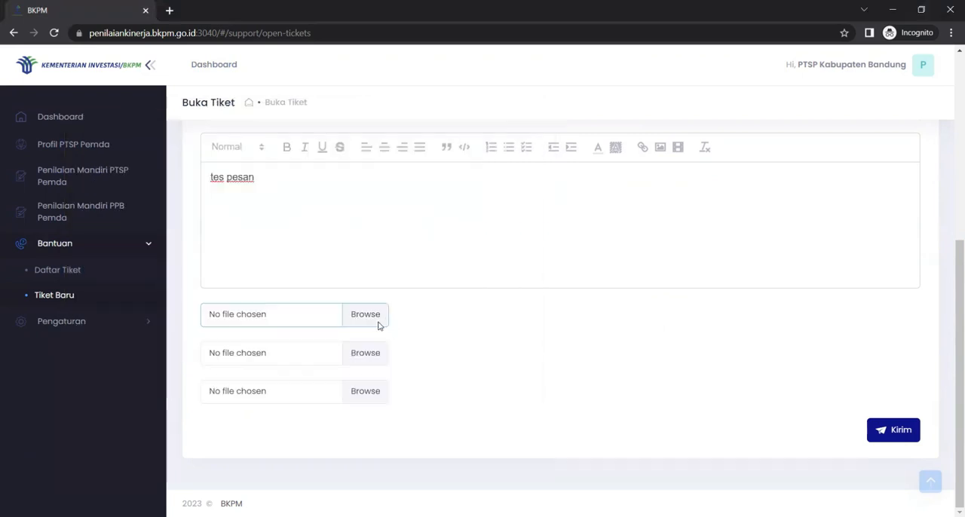
scroll(565, 450, "up", 4)
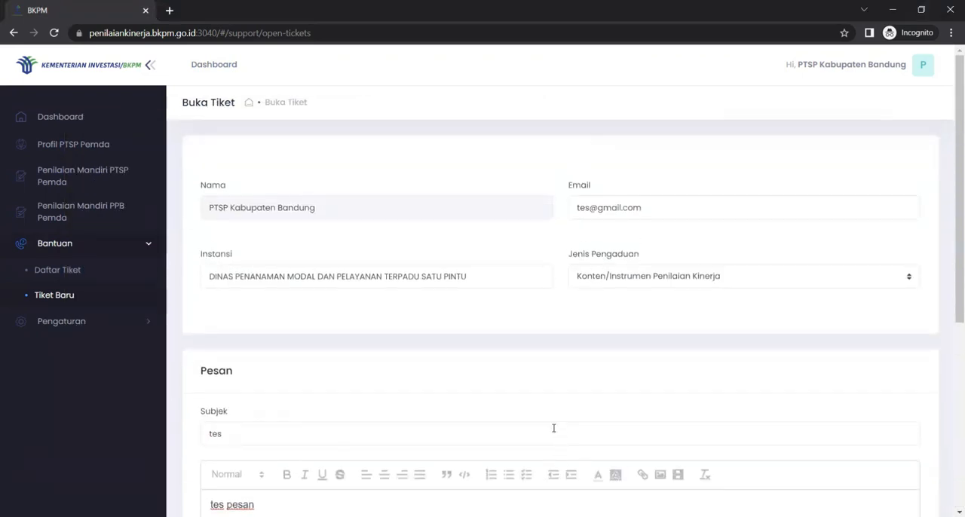
Step: Review the completed help ticket and send it without attachments
scroll(553, 428, "down", 4)
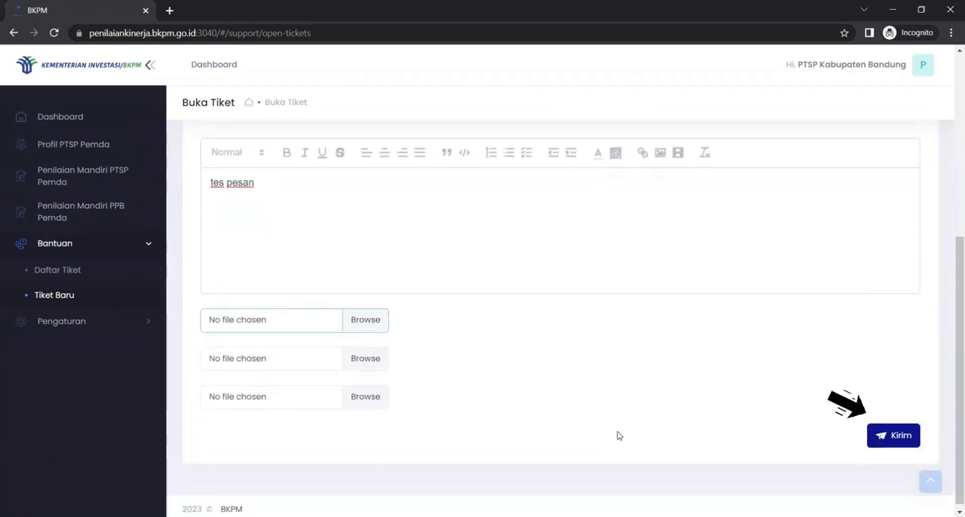
scroll(618, 435, "up", 4)
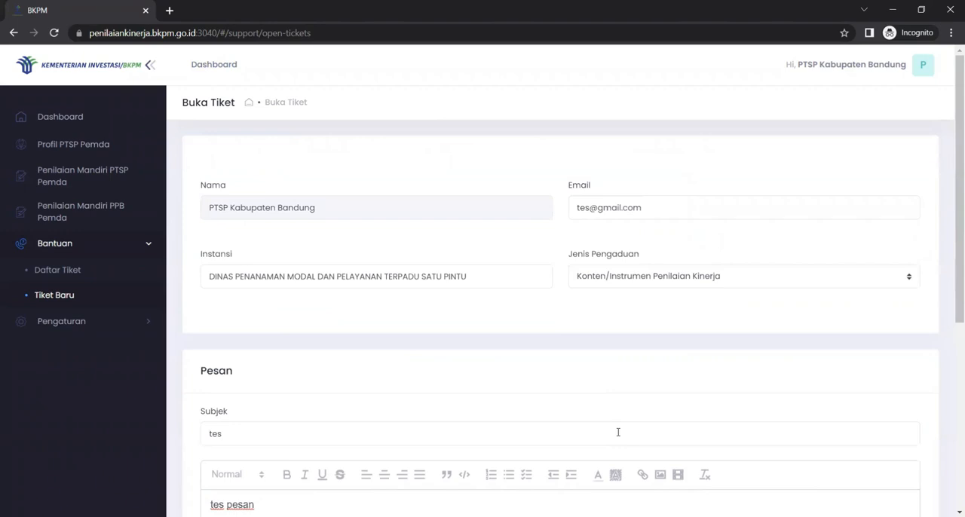
scroll(623, 430, "down", 4)
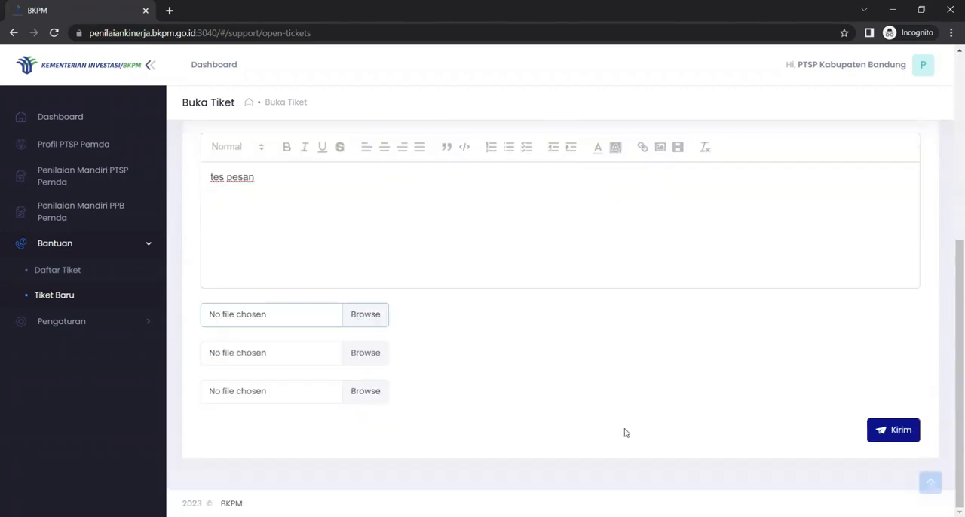
left_click(900, 429)
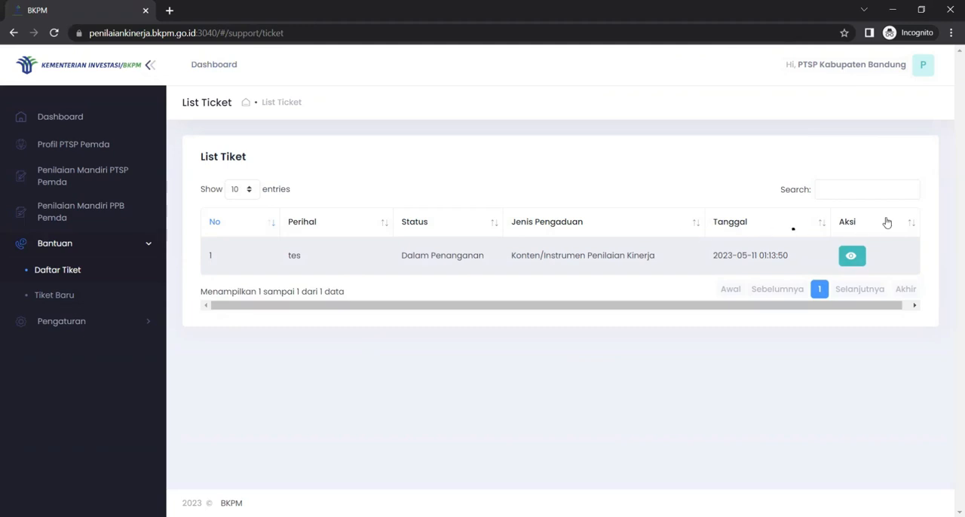
Step: Open the details of the "tes" ticket from the ticket list and examine its message thread and reply area
left_click(850, 258)
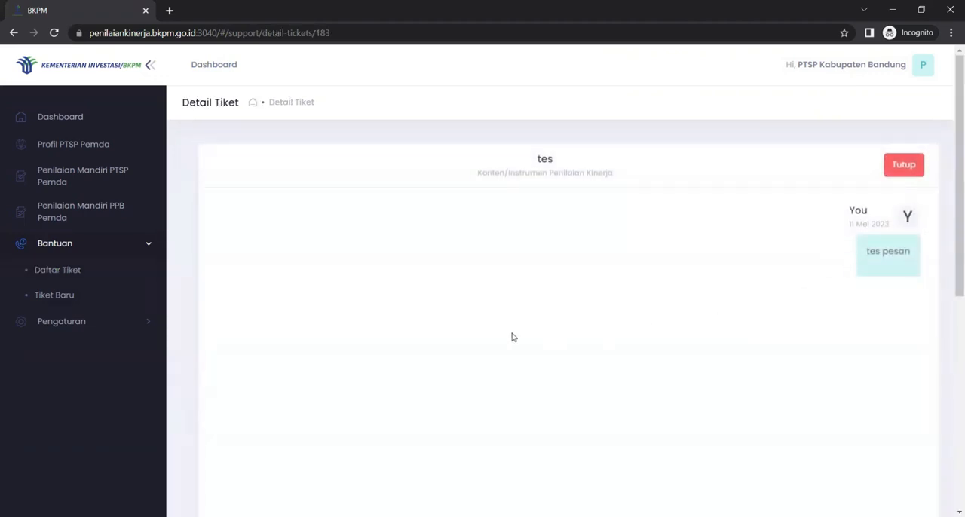
scroll(459, 332, "down", 5)
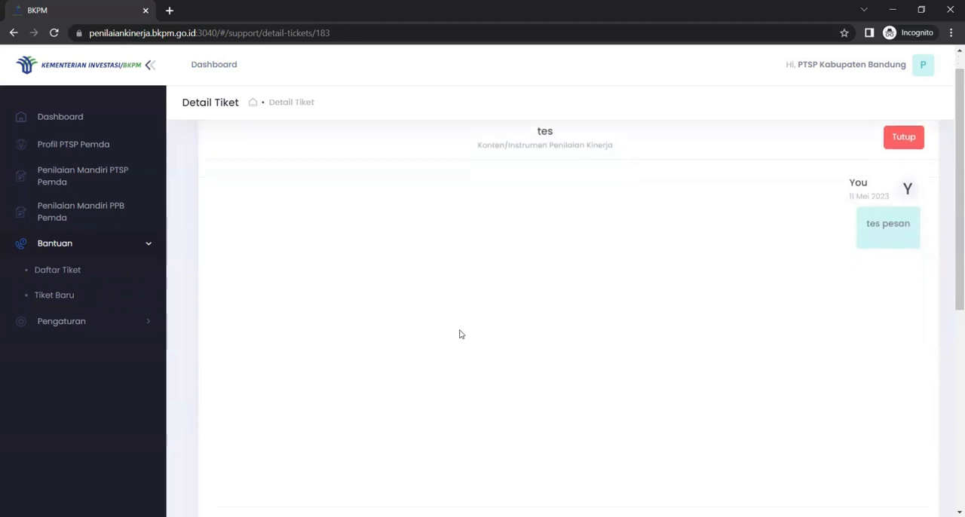
scroll(460, 331, "up", 5)
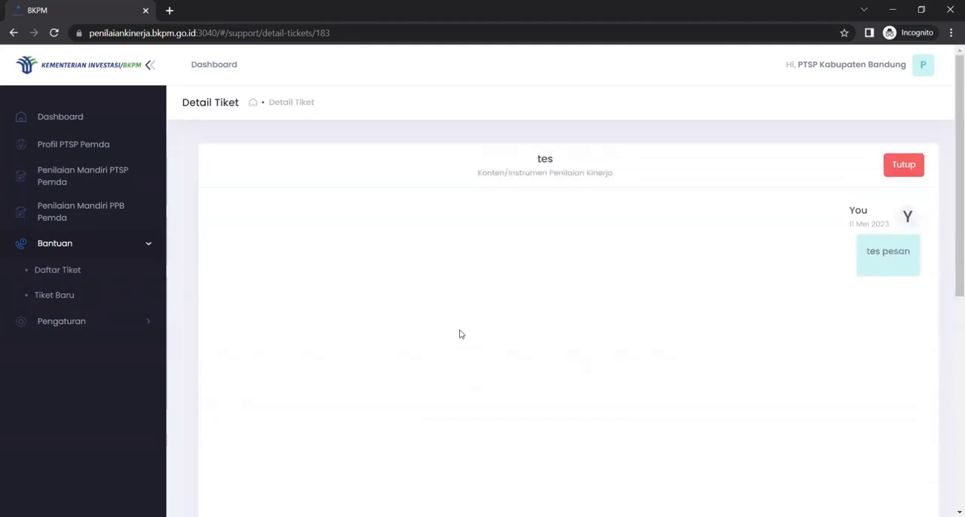
scroll(460, 334, "down", 5)
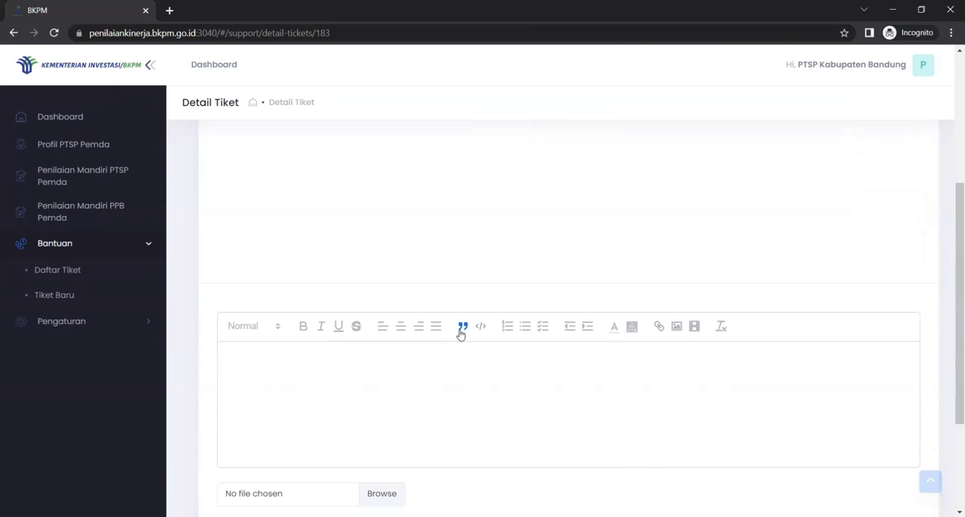
scroll(515, 304, "up", 1)
scroll(515, 305, "up", 4)
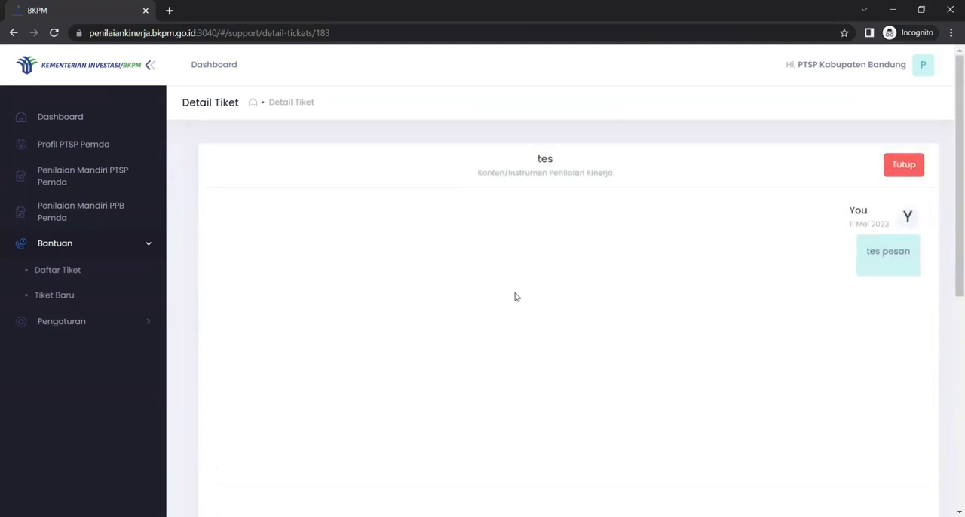
scroll(514, 297, "down", 5)
scroll(515, 297, "up", 3)
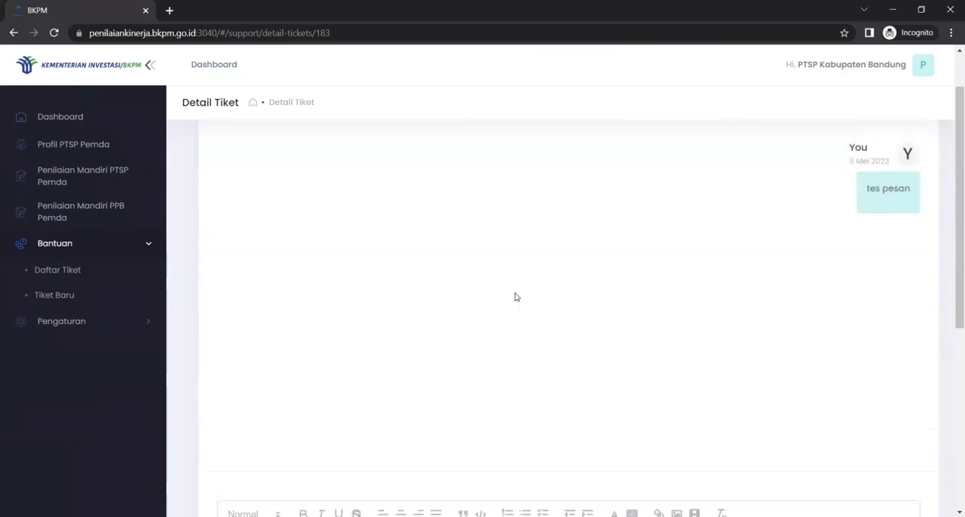
scroll(515, 297, "up", 1)
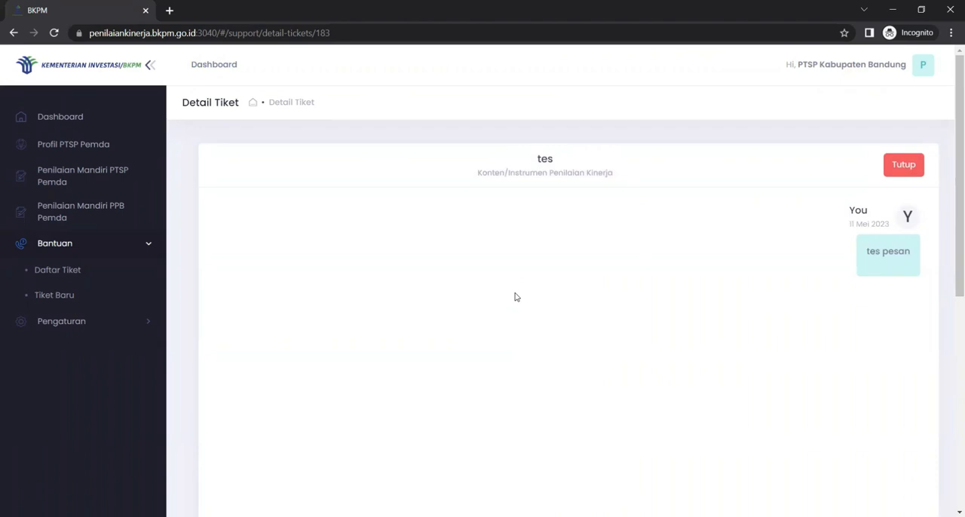
scroll(515, 297, "down", 1)
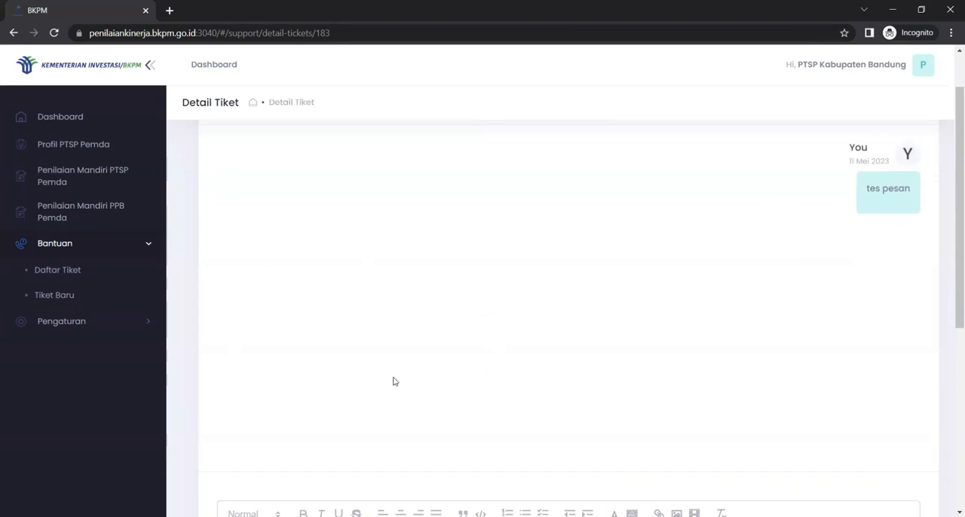
scroll(538, 397, "up", 1)
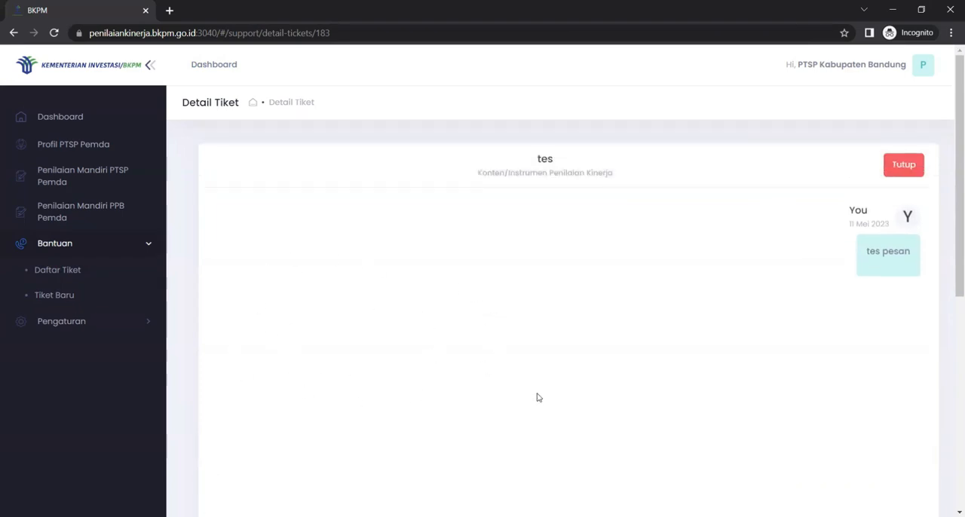
Step: Send the reply "tes" in the ticket's message thread
scroll(538, 397, "down", 5)
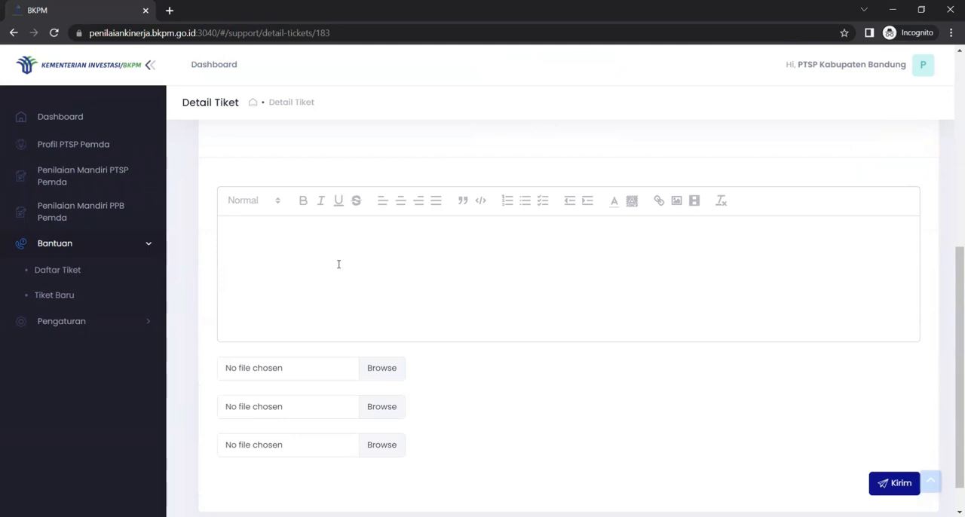
left_click(338, 264)
type("tes")
scroll(864, 441, "down", 1)
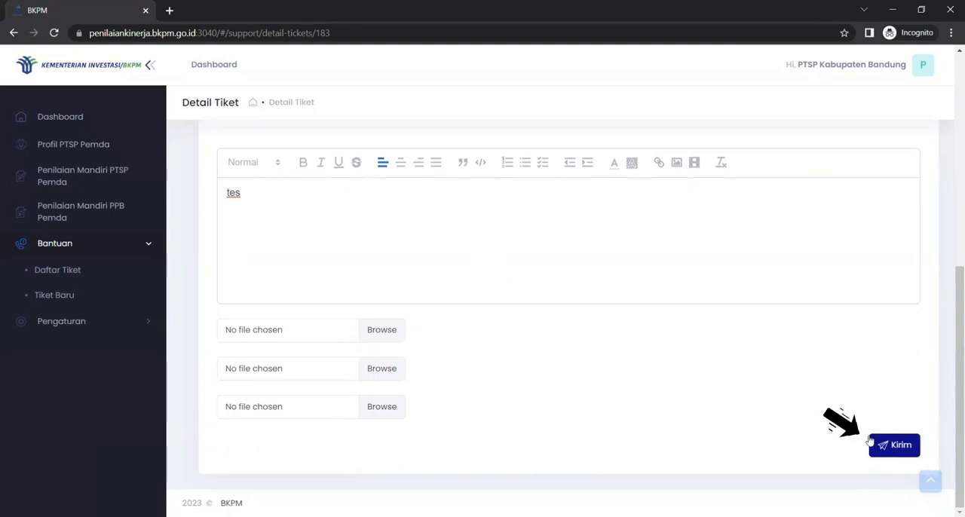
left_click(894, 451)
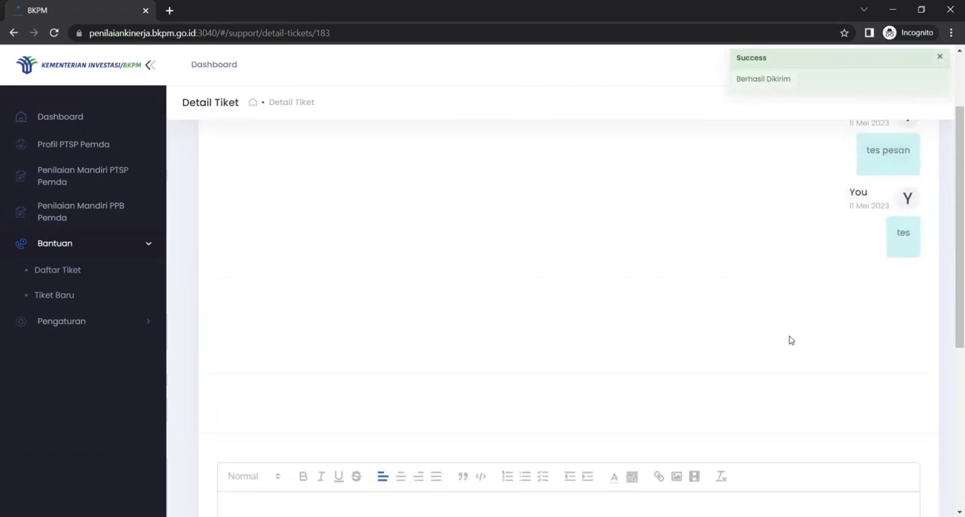
Step: Close the "tes" ticket and check its status in Daftar Tiket
scroll(789, 340, "up", 1)
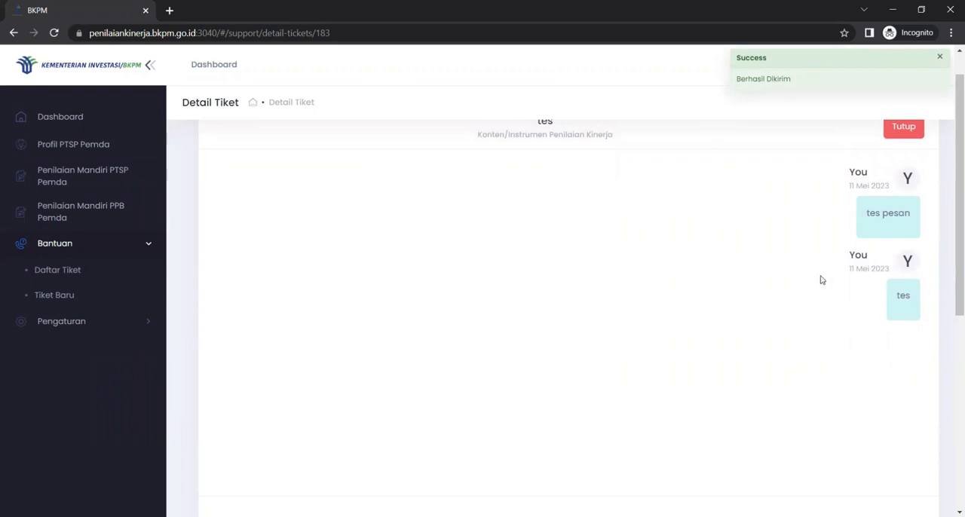
scroll(756, 343, "up", 1)
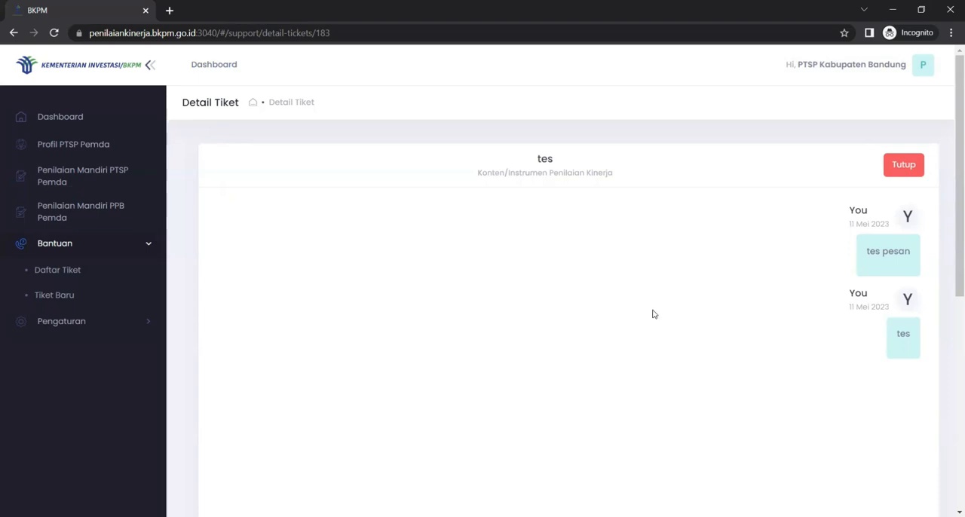
left_click(903, 166)
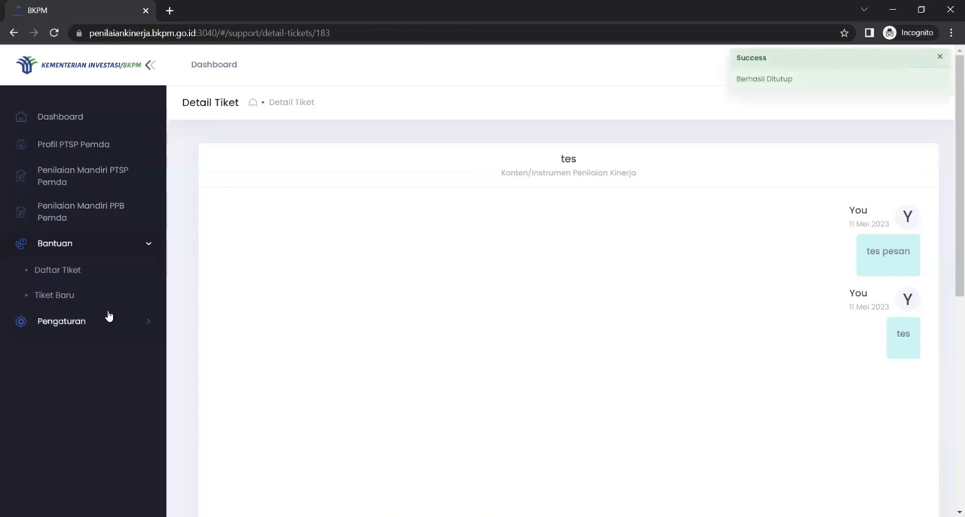
left_click(89, 271)
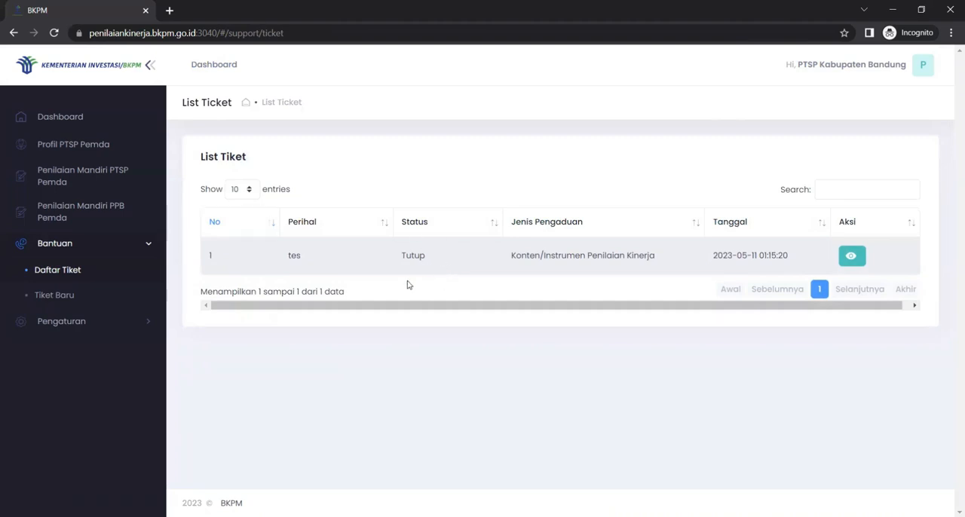
Step: Open the Akun page under Pengaturan to reach the Ubah Password form
left_click(148, 244)
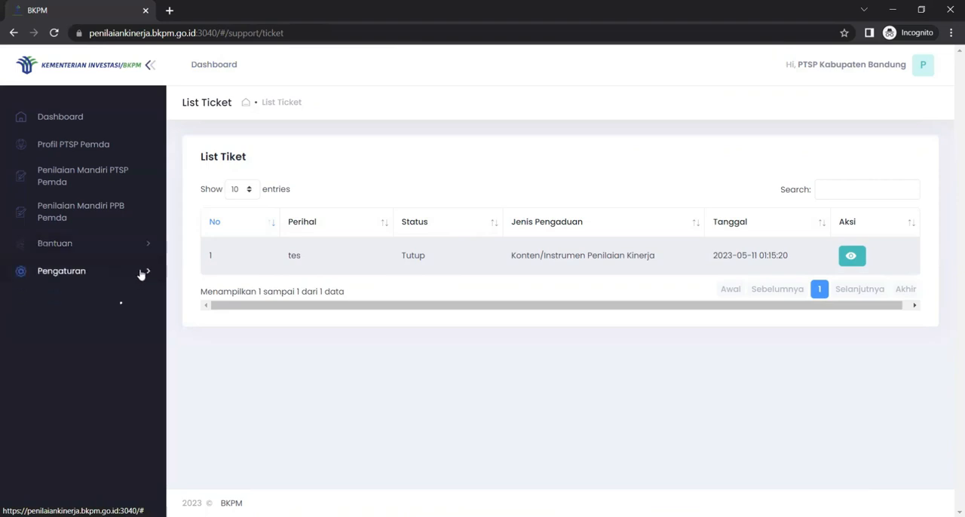
left_click(141, 274)
left_click(30, 299)
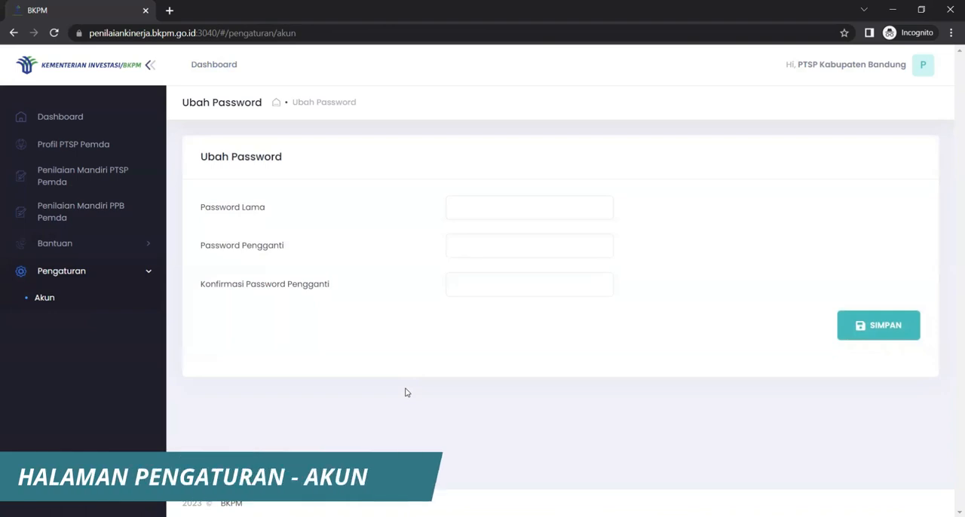
Step: Fill in the old password, the replacement password and its confirmation on the Ubah Password form
left_click(496, 207)
type("••••••••")
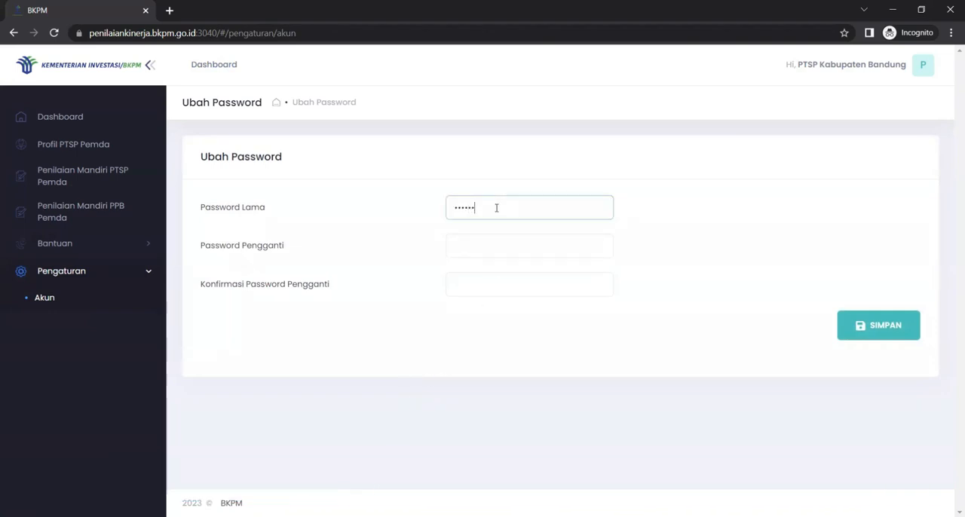
left_click(496, 248)
type("••••••••")
left_click(490, 284)
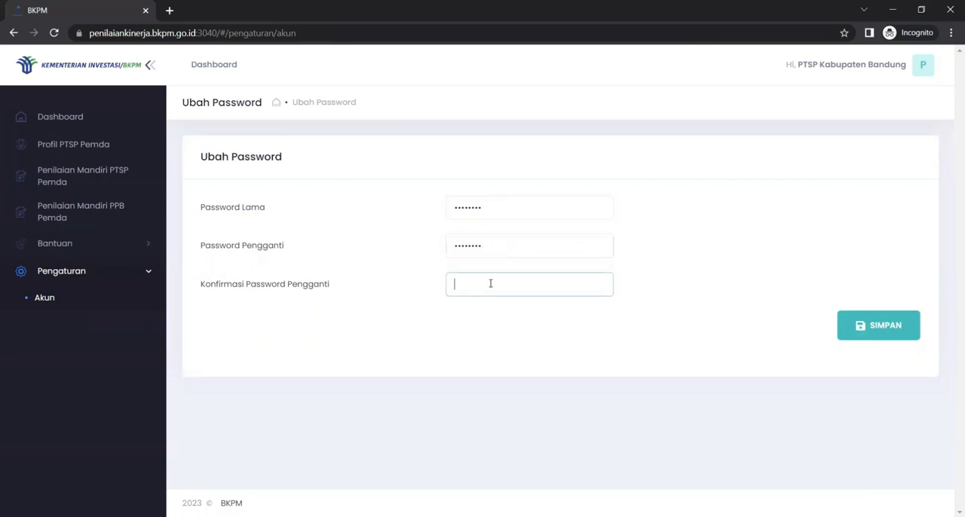
type("••••••••")
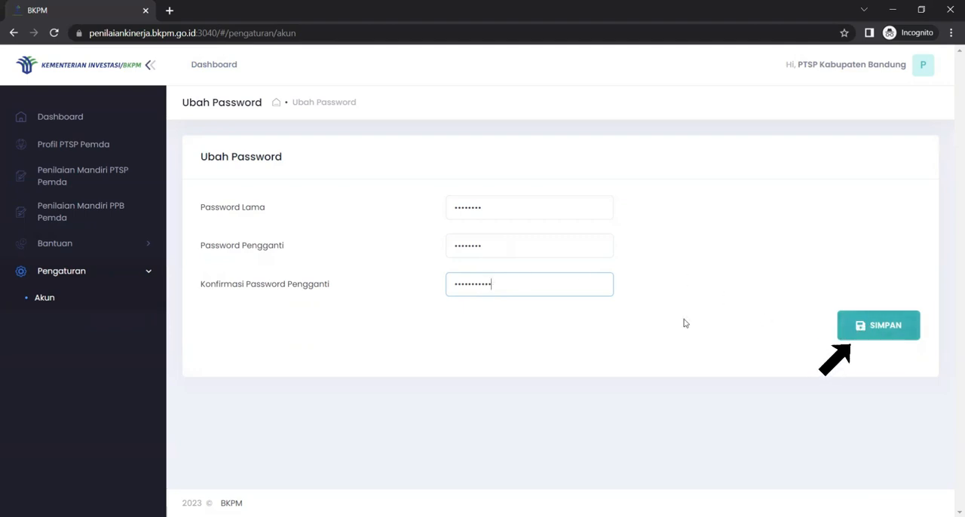
Step: Leave the Ubah Password form without saving and return to the Dashboard scores
left_click(149, 274)
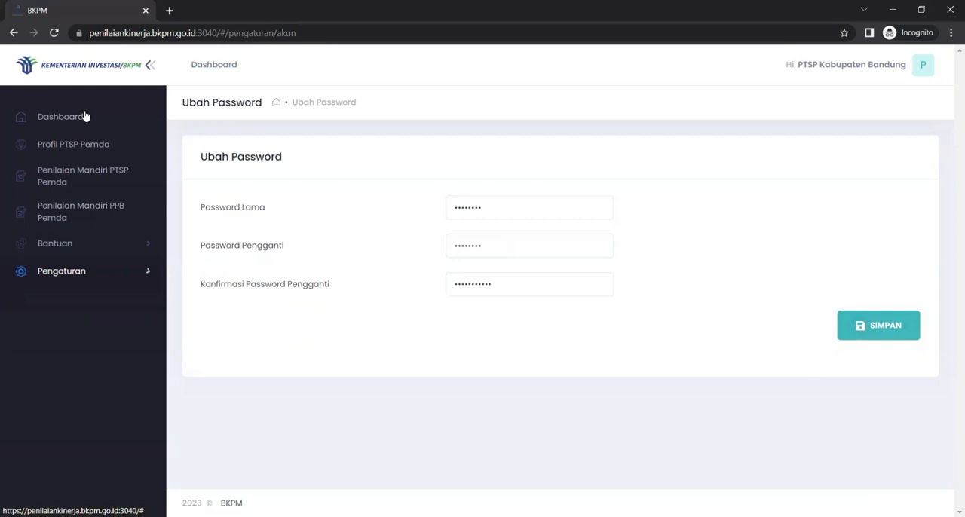
left_click(147, 114)
left_click(471, 343)
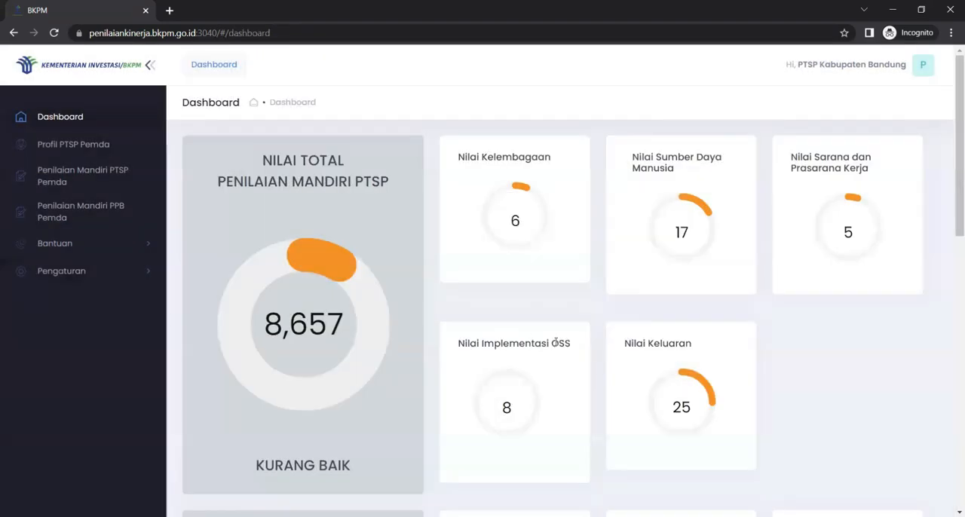